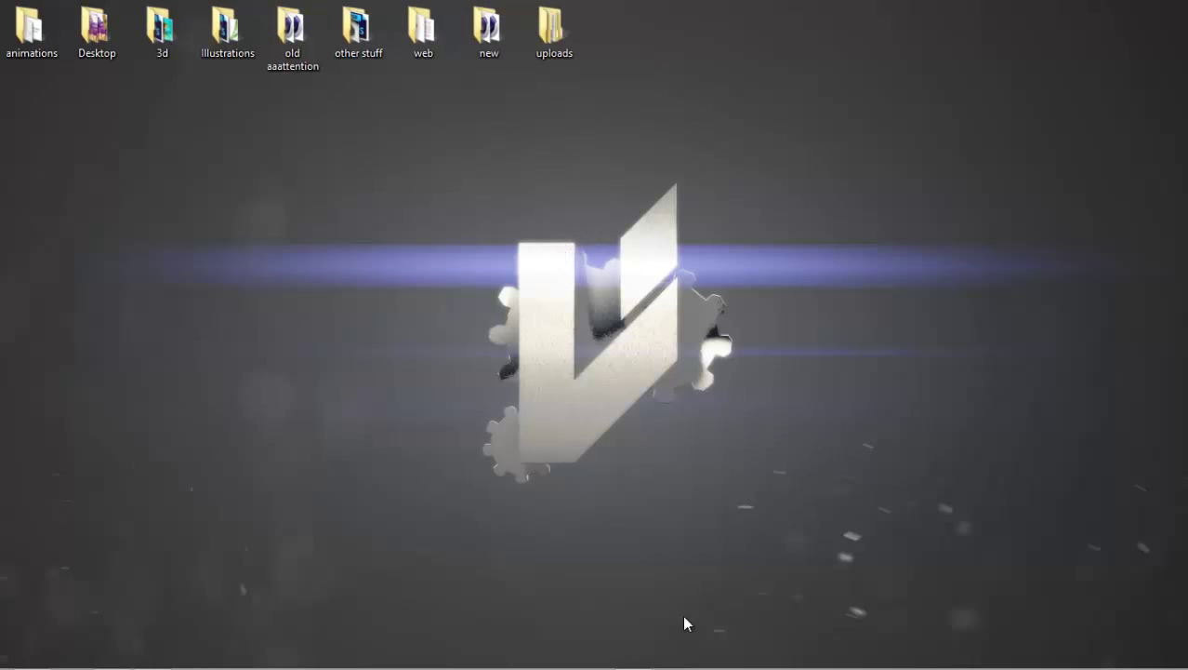
Restore Windows Photo Viewer and show the Tutorial 1 - Part 2 preview image.
click(635, 655)
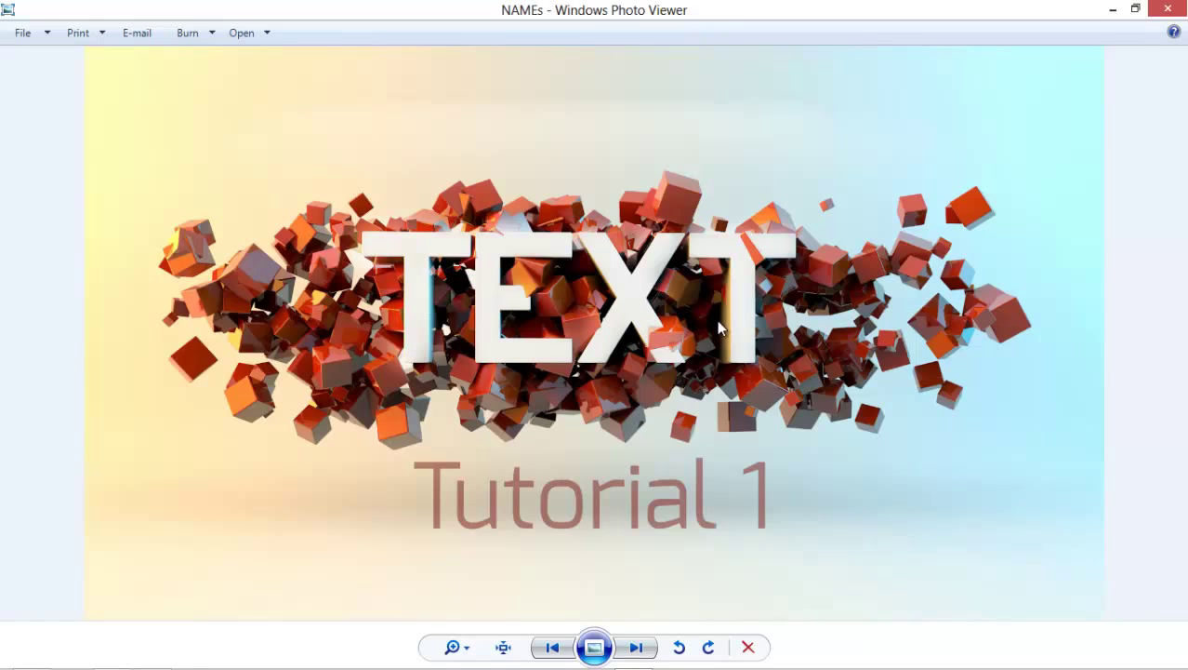
click(553, 648)
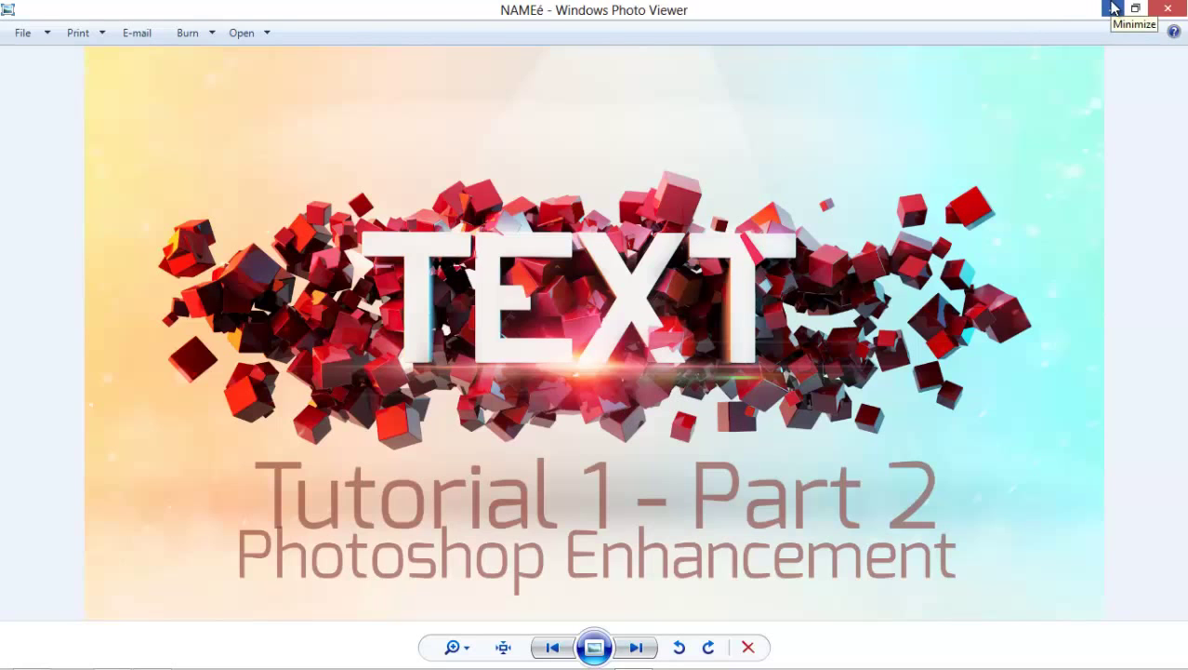
Minimize Photo Viewer and launch Photoshop from the taskbar.
click(1115, 8)
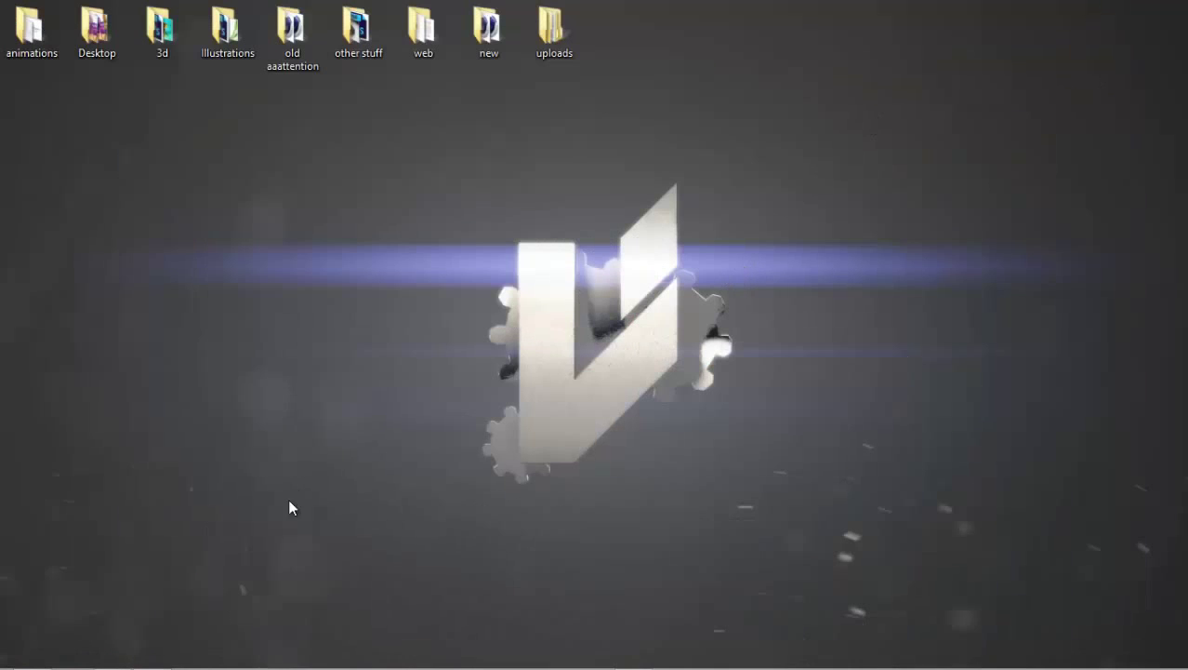
mouse_move(301, 668)
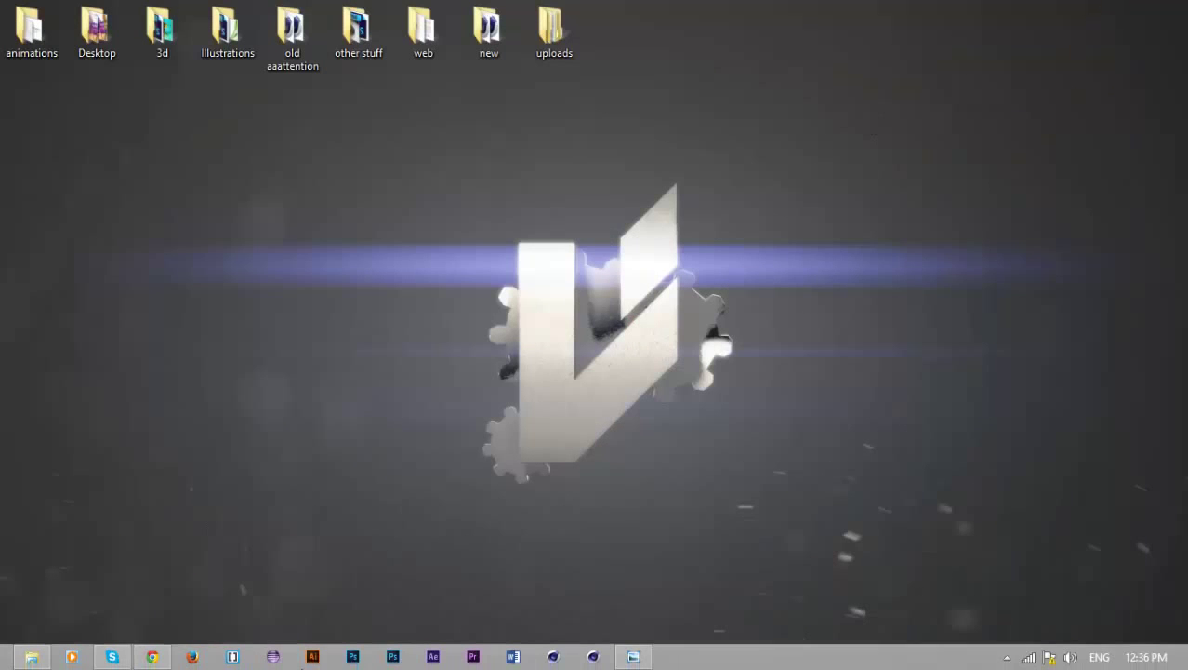
click(402, 664)
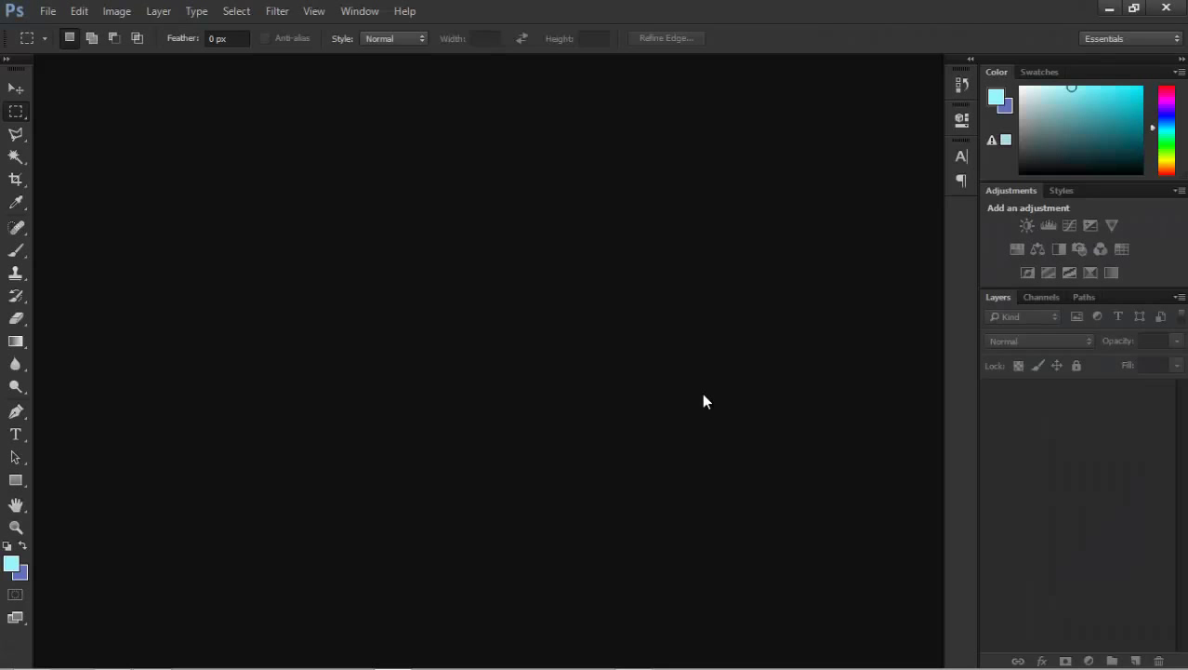
Back in Photo Viewer, compare the Part 2 and Tutorial 1 images, ending on Tutorial 1.
mouse_move(571, 669)
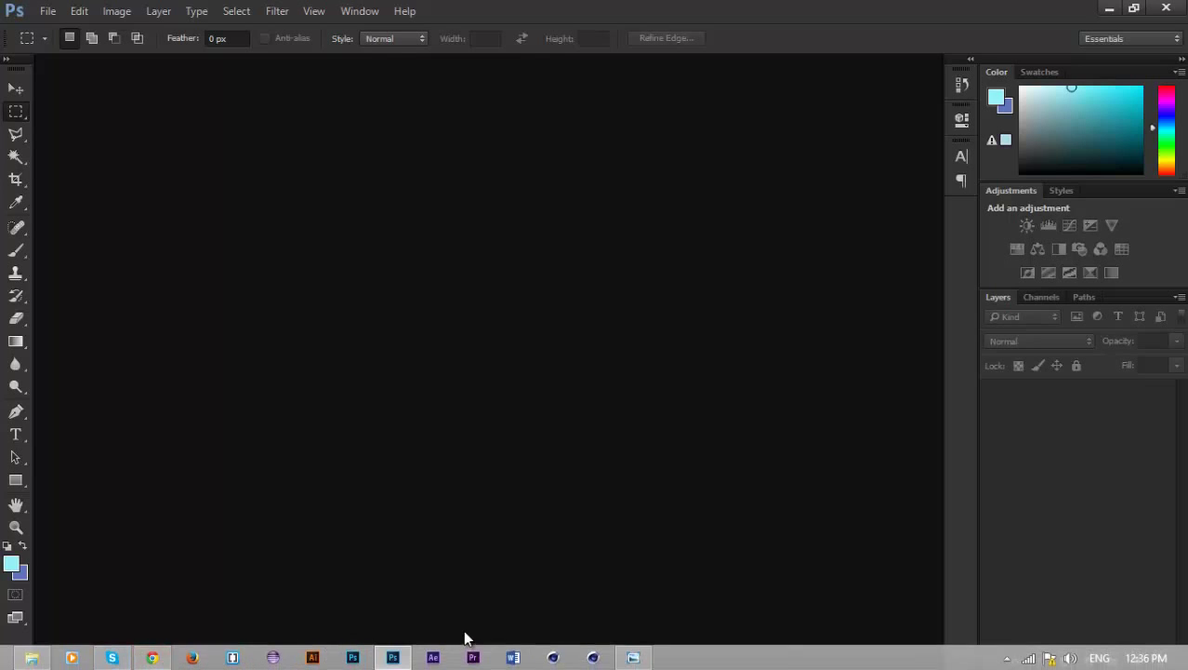
click(586, 563)
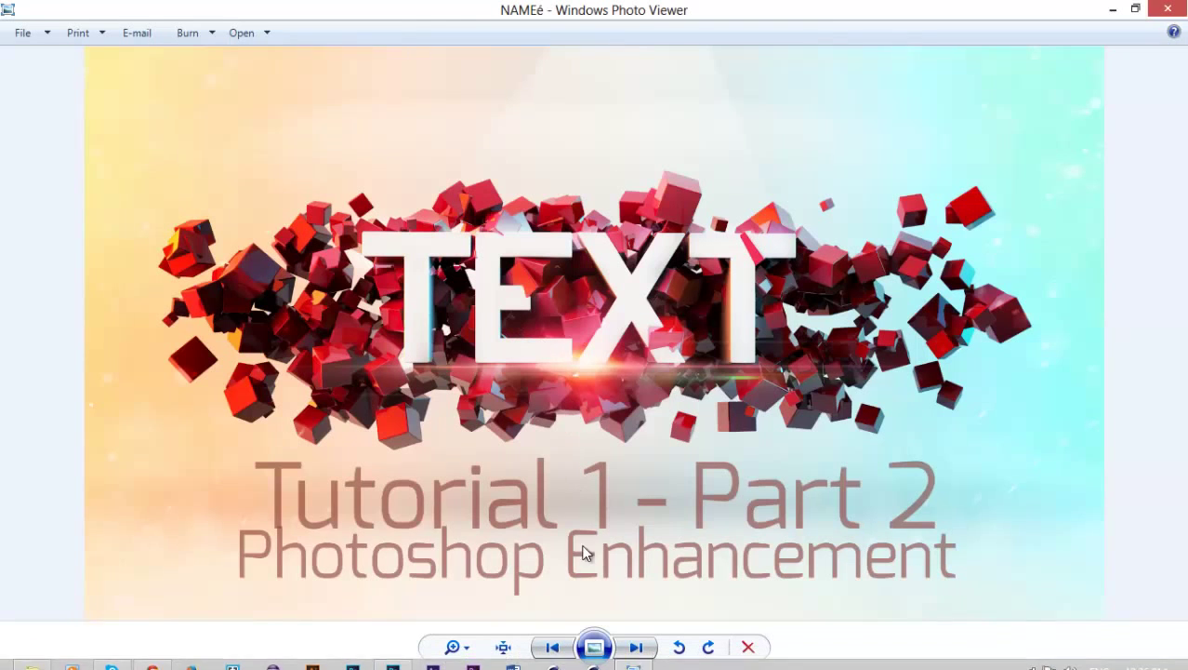
click(638, 650)
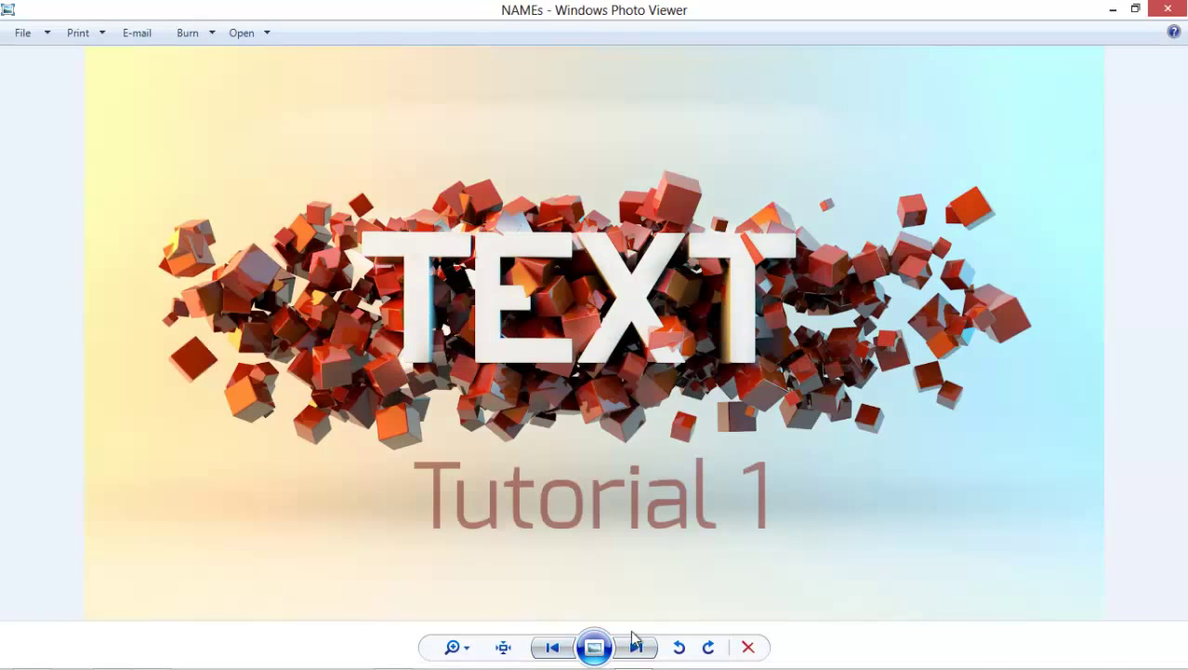
click(642, 649)
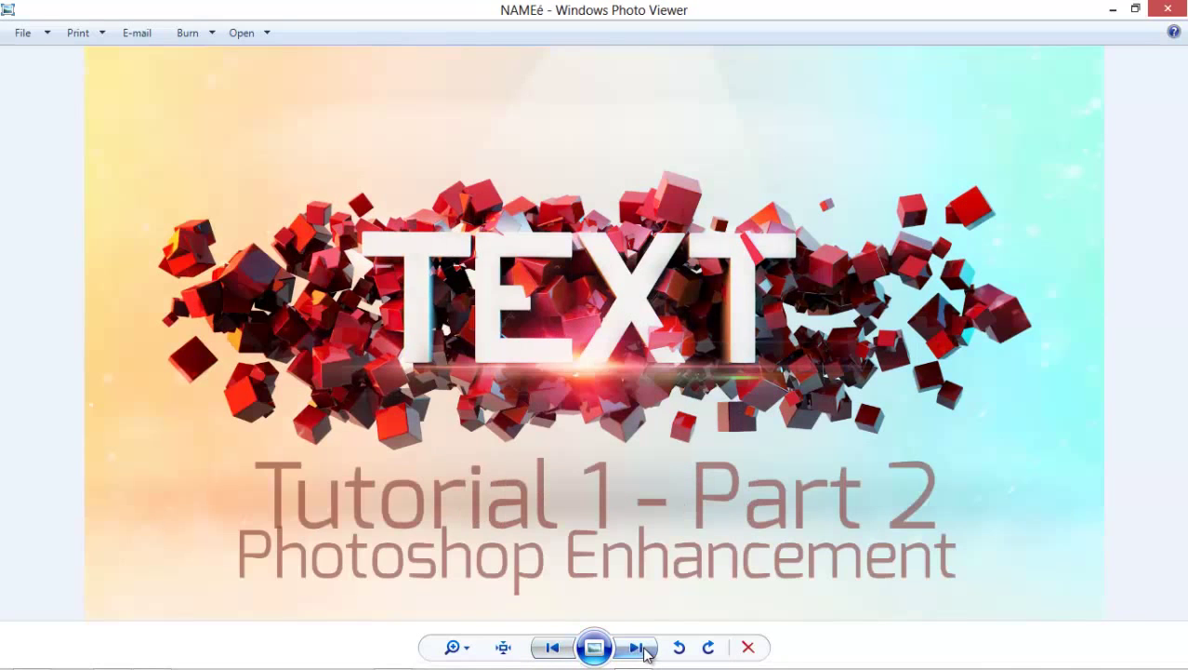
click(550, 648)
click(549, 648)
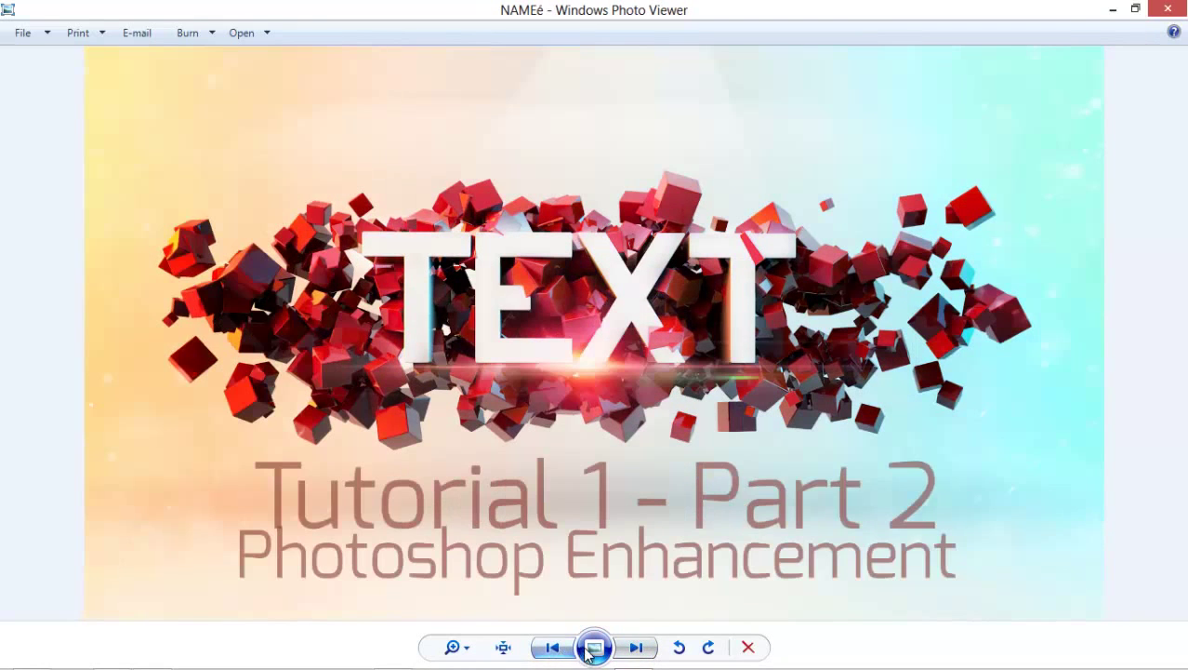
click(642, 649)
Send the Tutorial 1 image to Photoshop CC 2014 through the Open With menu.
right_click(518, 186)
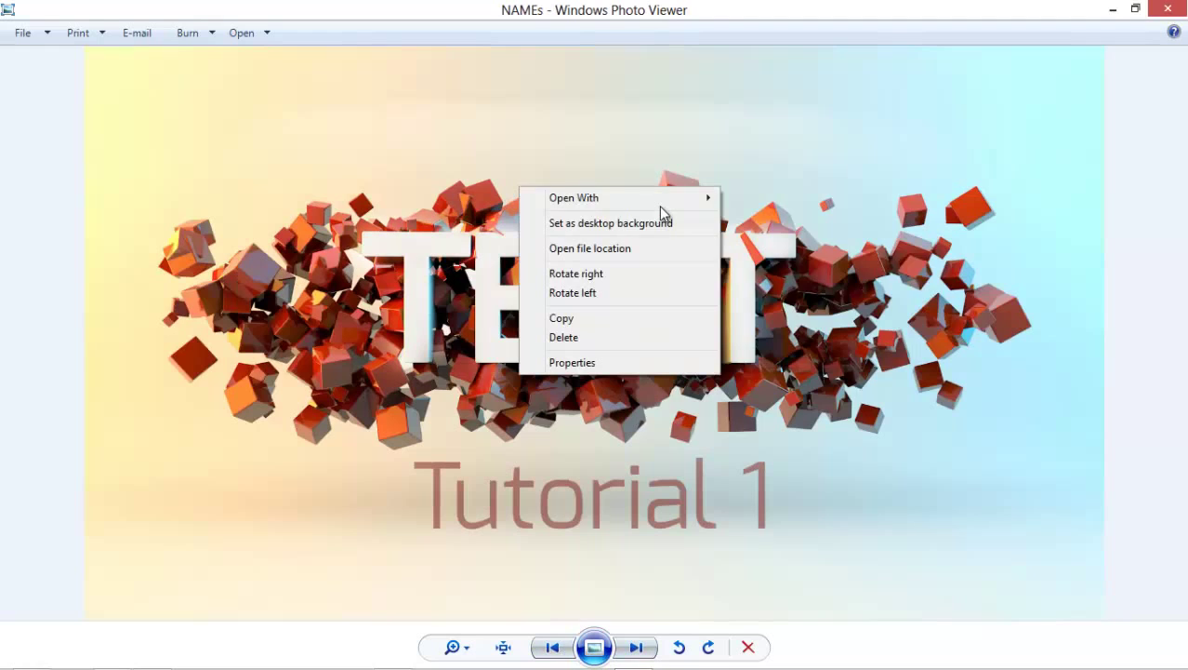
mouse_move(659, 199)
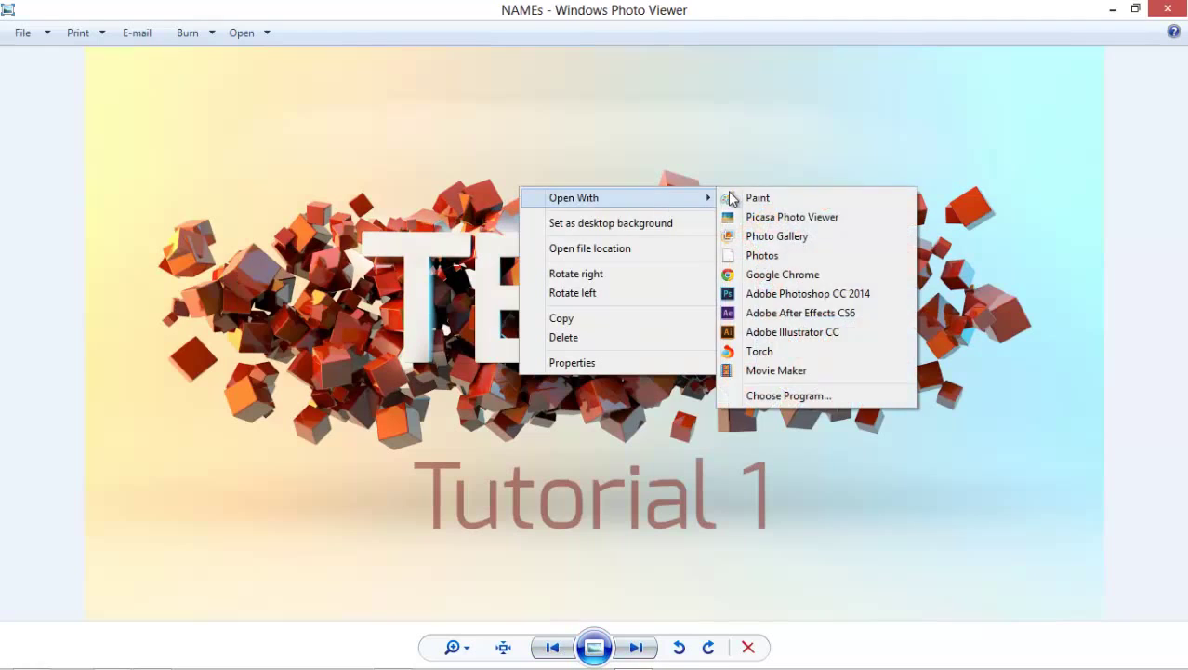
click(768, 294)
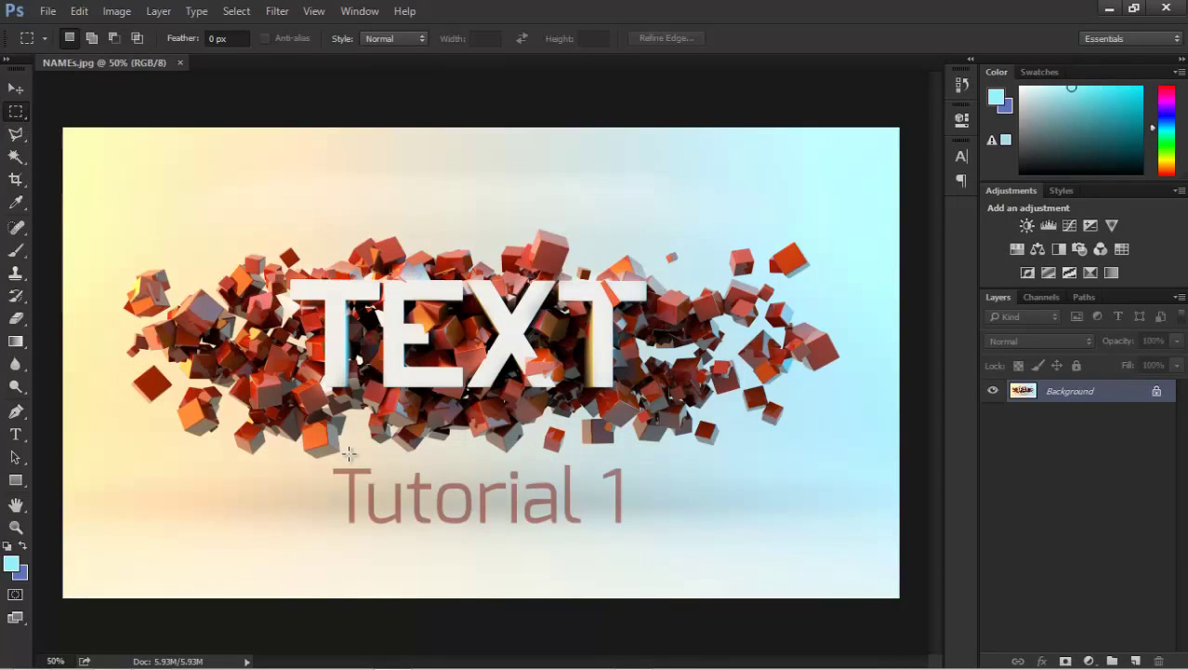
Select the caption area and try a Content-Aware fill, then undo it.
drag(327, 462, 653, 535)
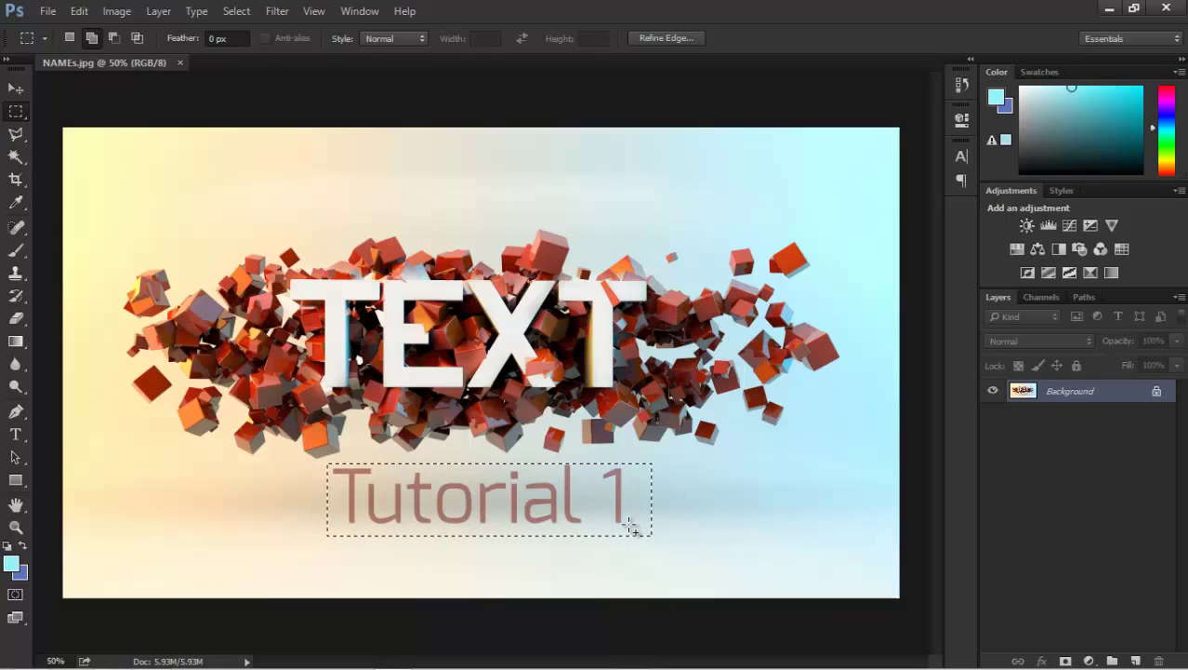
key(shift+BackSpace)
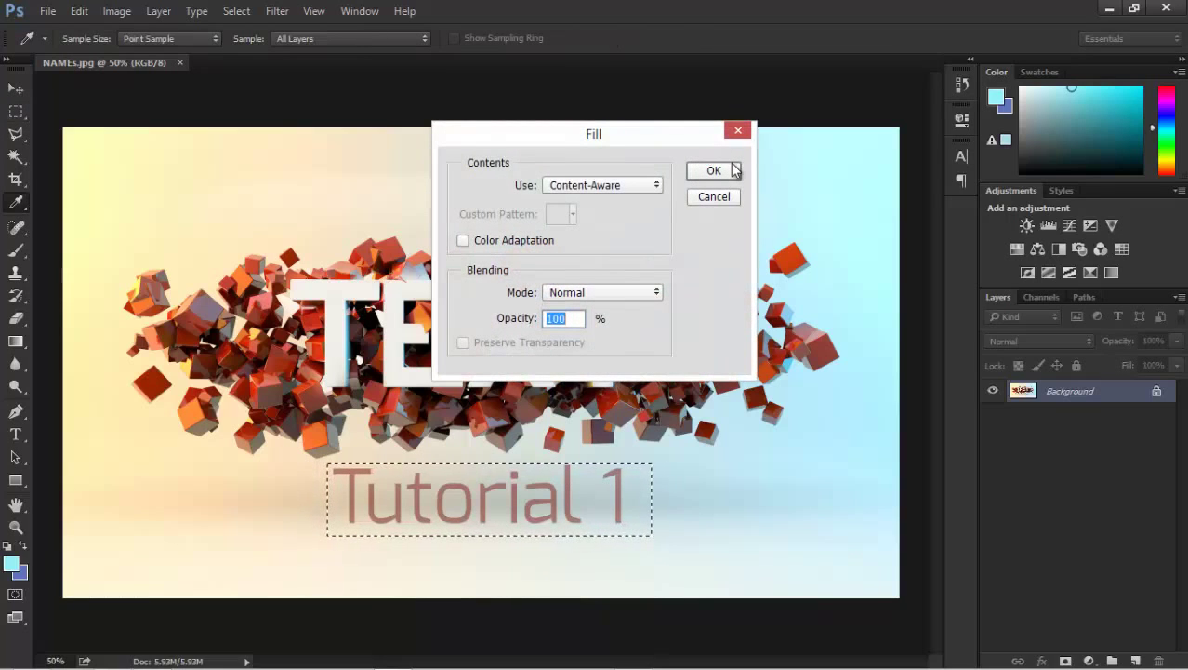
click(726, 173)
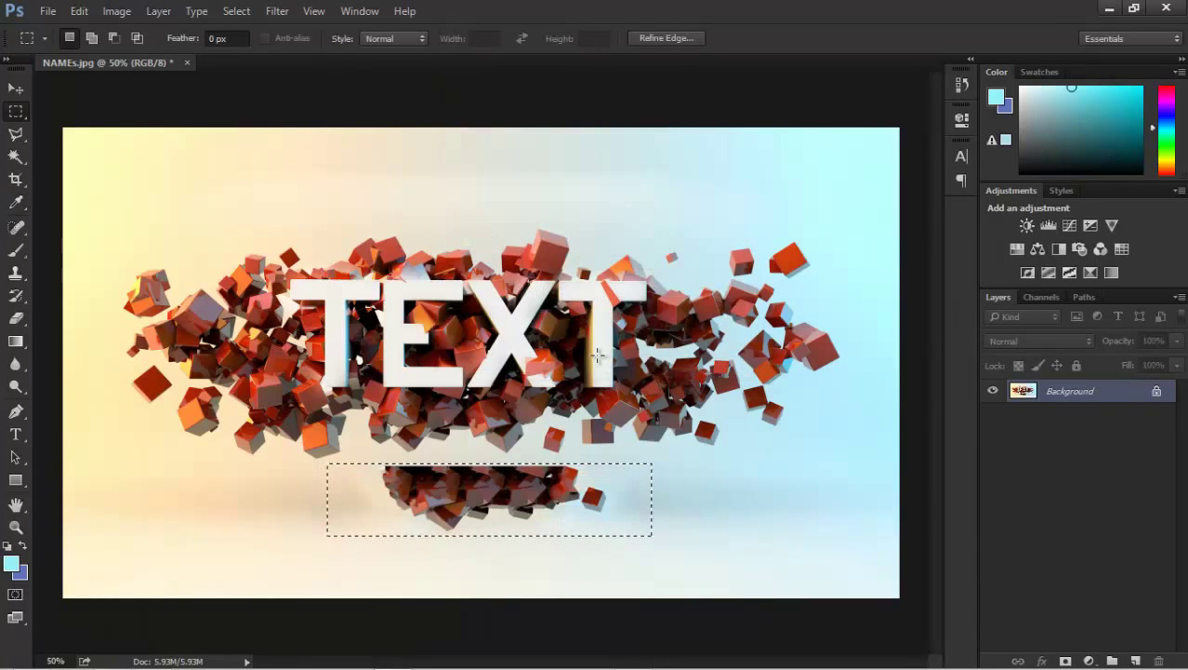
key(ctrl+z)
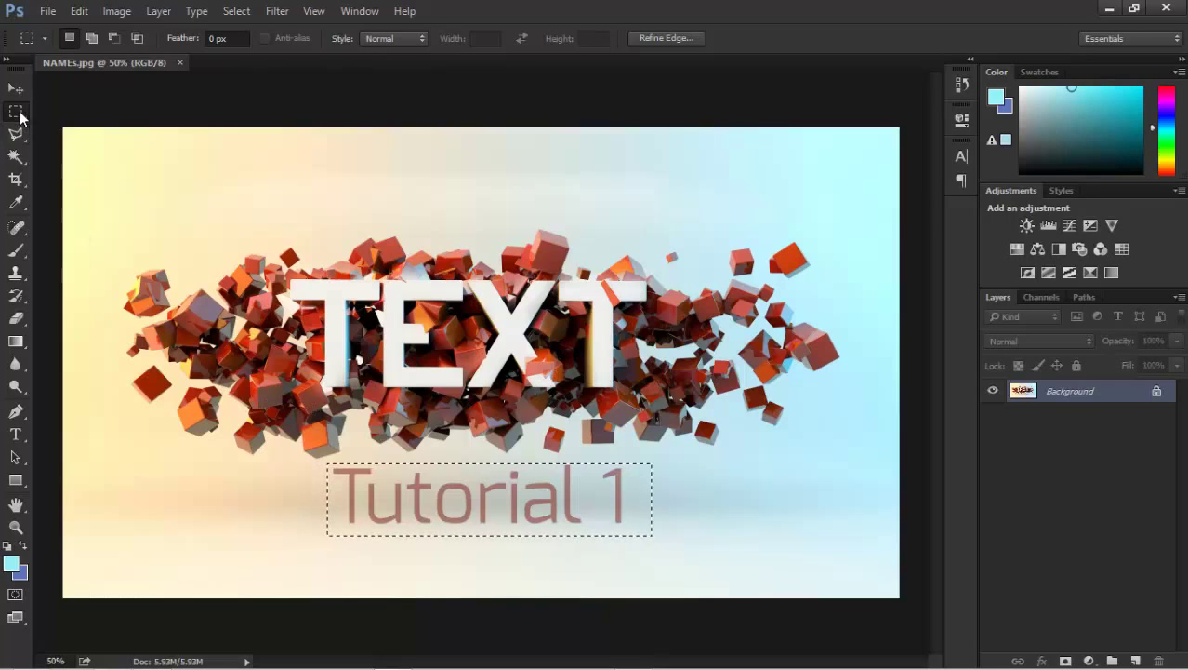
Patch the caption out with the Patch Tool using clean background below, then deselect.
click(16, 227)
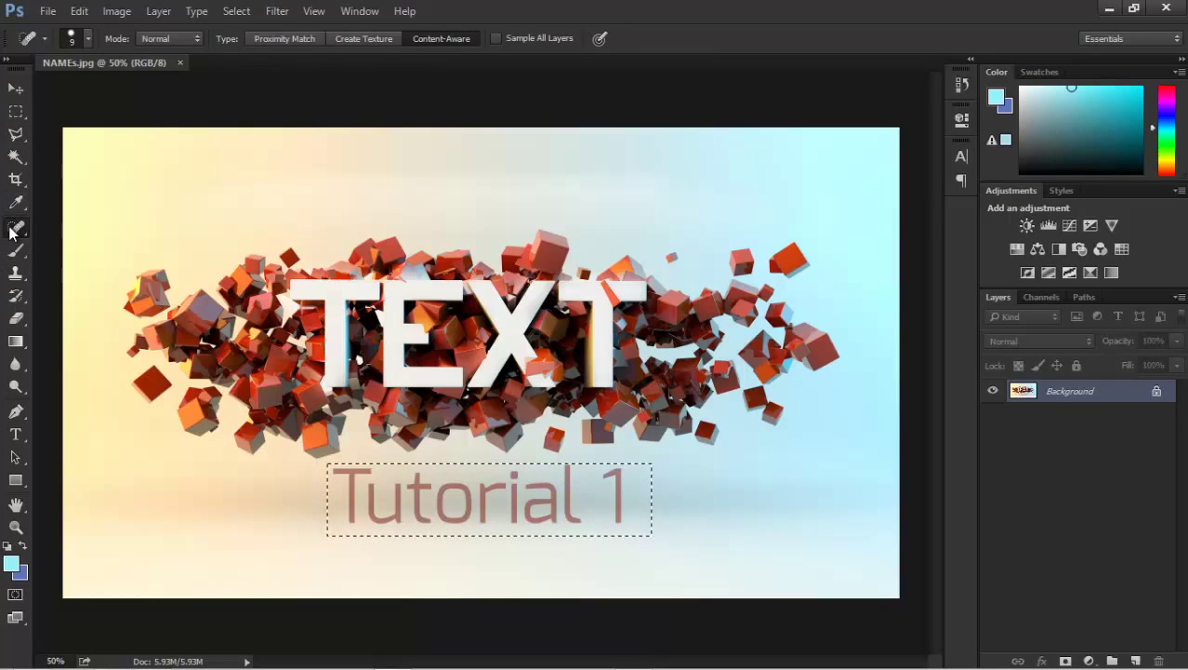
right_click(16, 227)
click(107, 264)
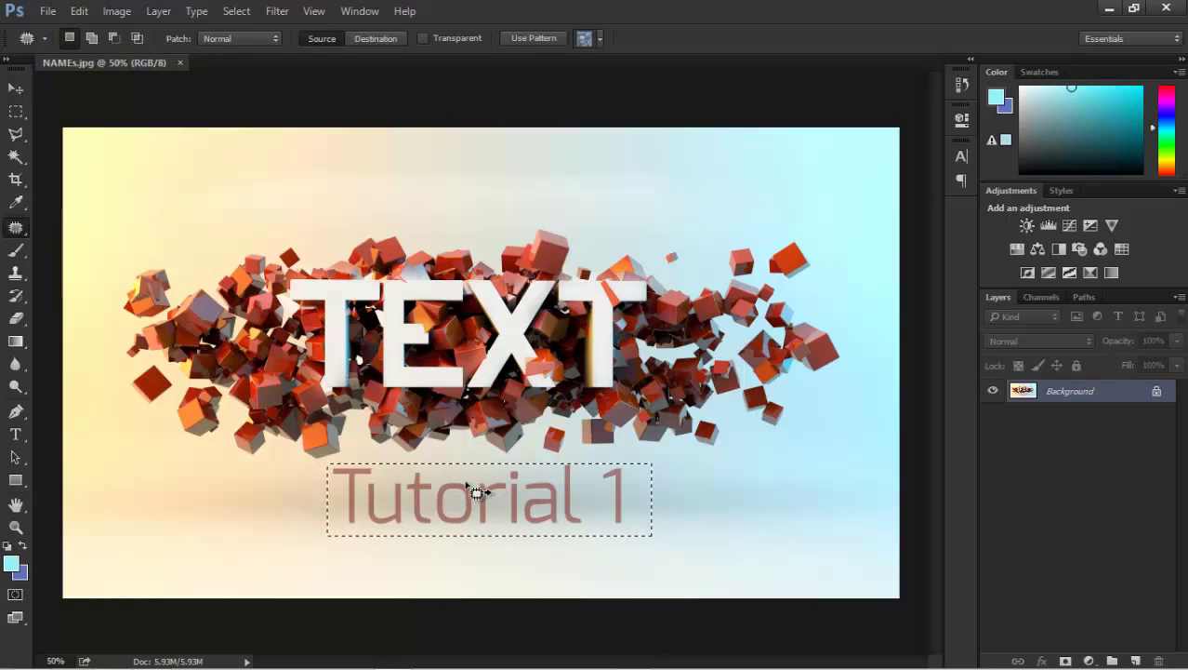
drag(465, 496, 470, 558)
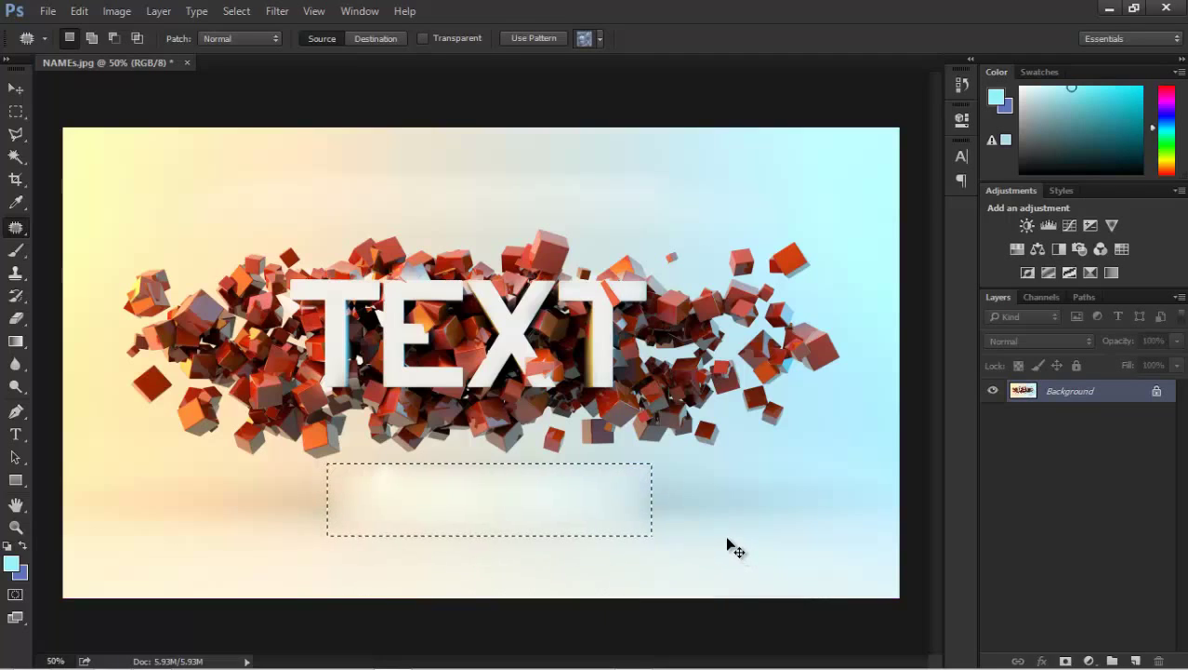
key(ctrl+d)
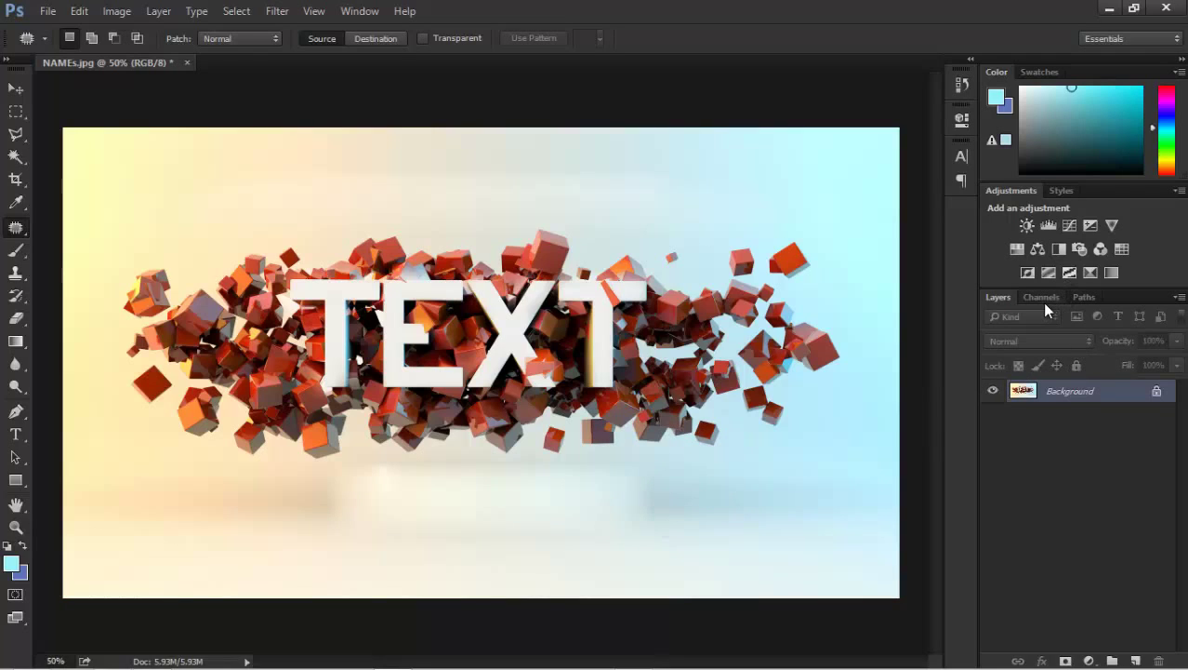
Add a Curves 1 adjustment layer bent into an S-curve to darken the cubes.
click(1071, 228)
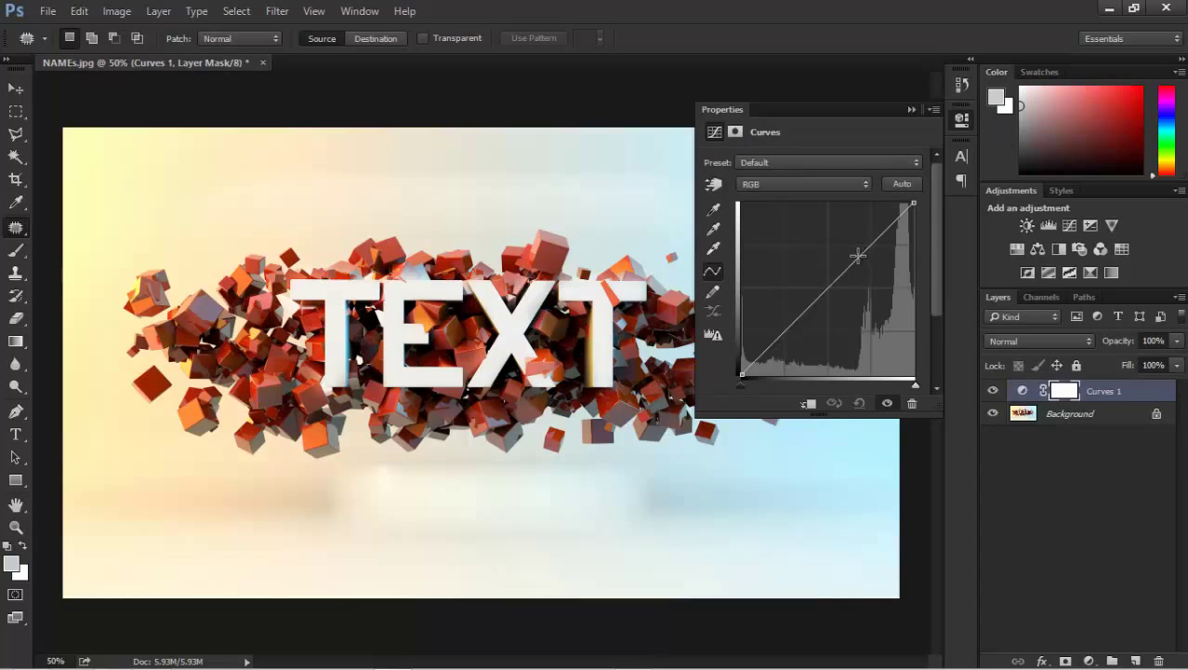
click(856, 255)
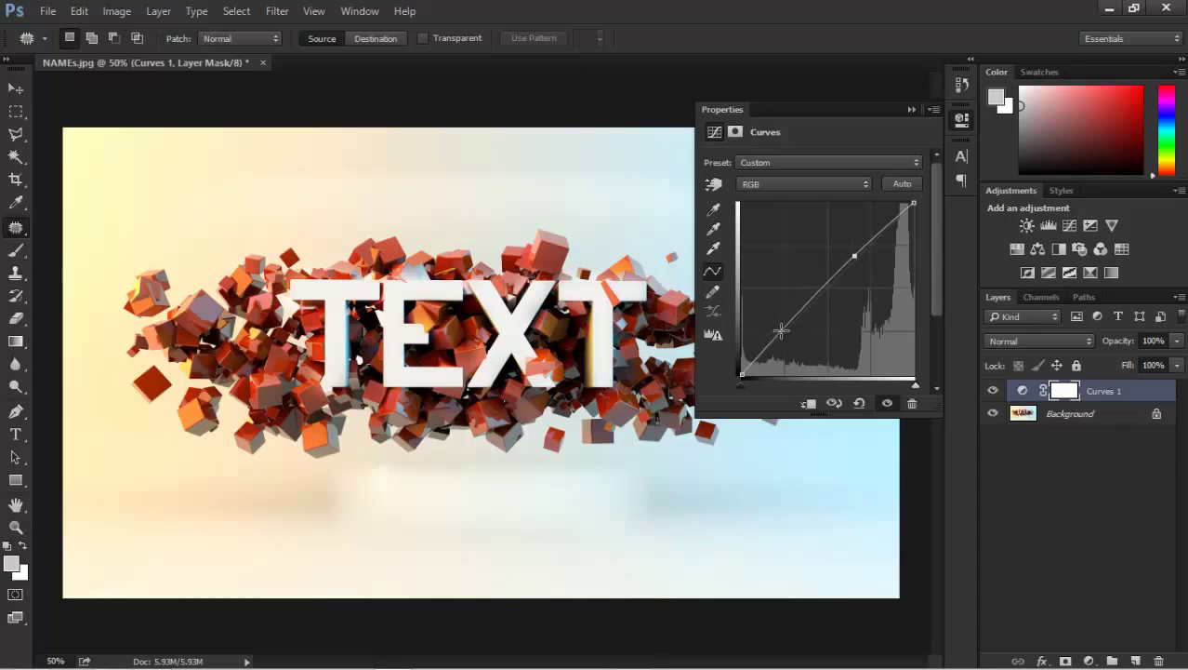
drag(782, 329, 792, 332)
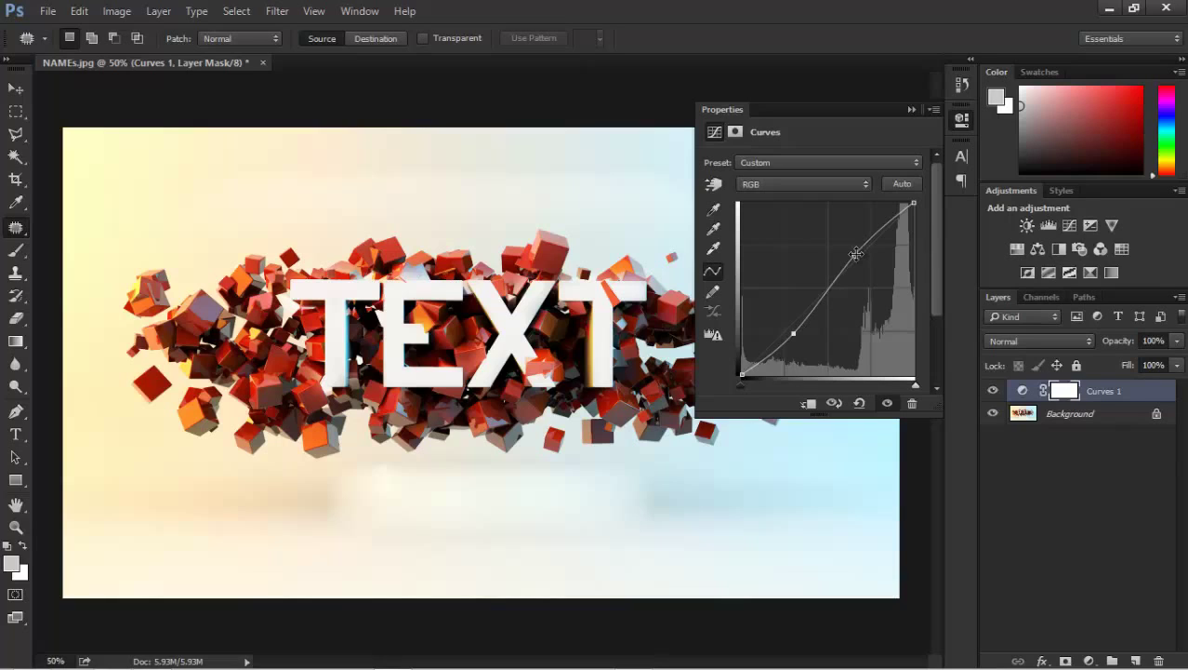
click(910, 108)
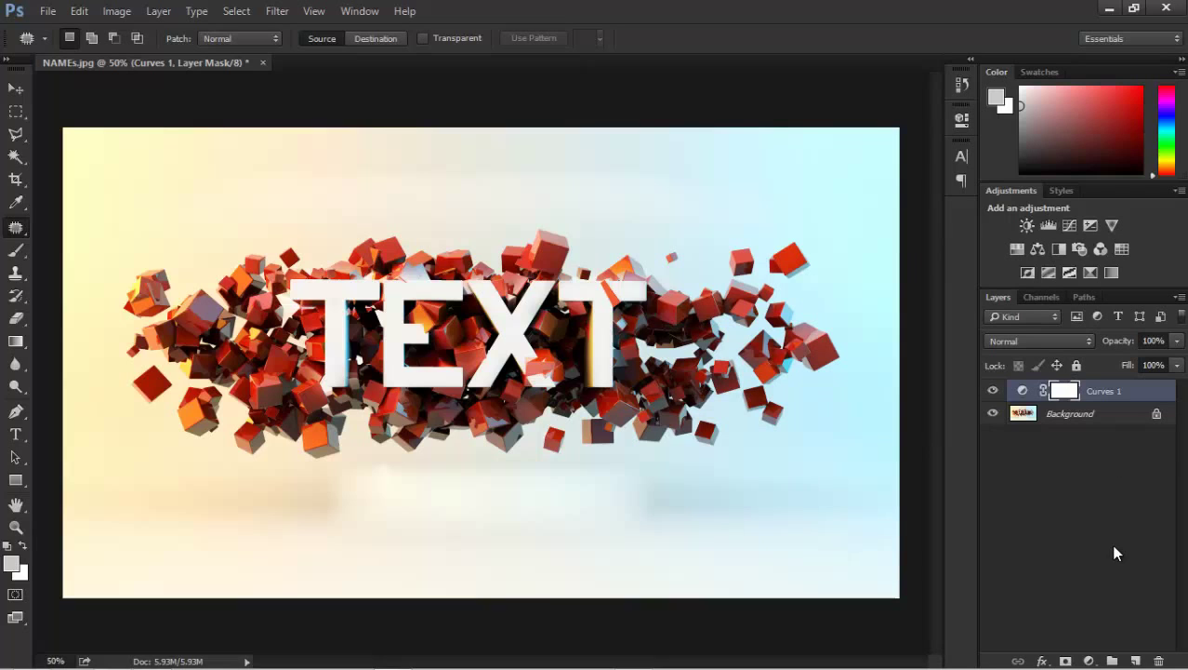
Add a Gradient Fill layer from the adjustment layer list.
click(1090, 660)
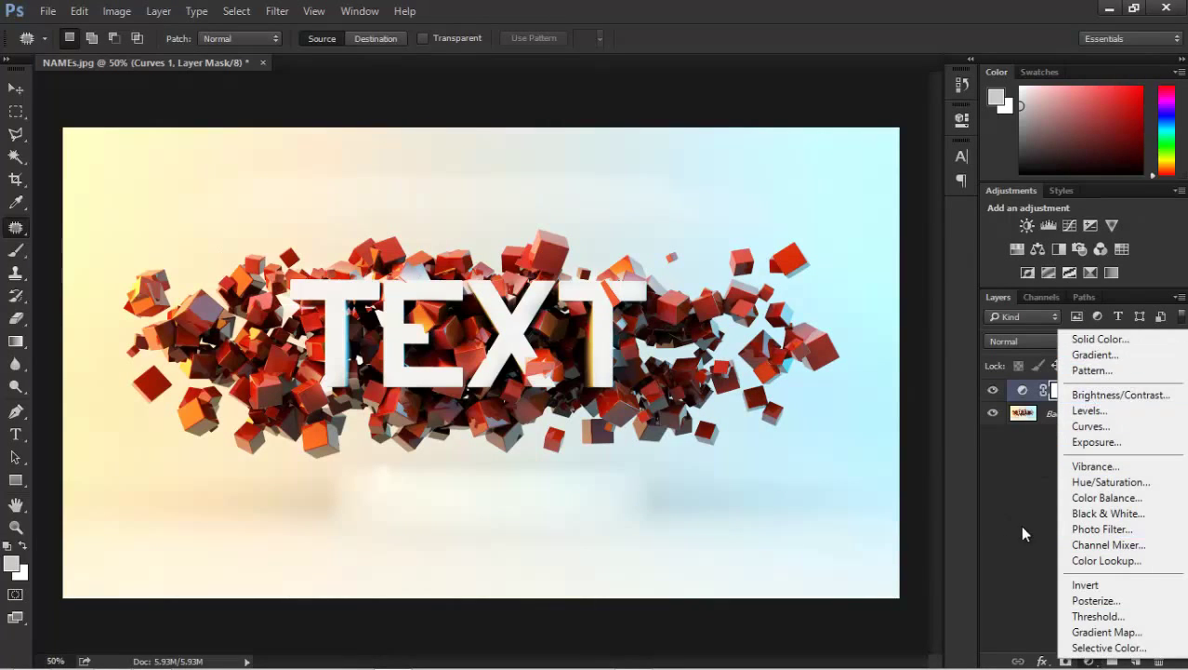
click(1020, 525)
click(1090, 661)
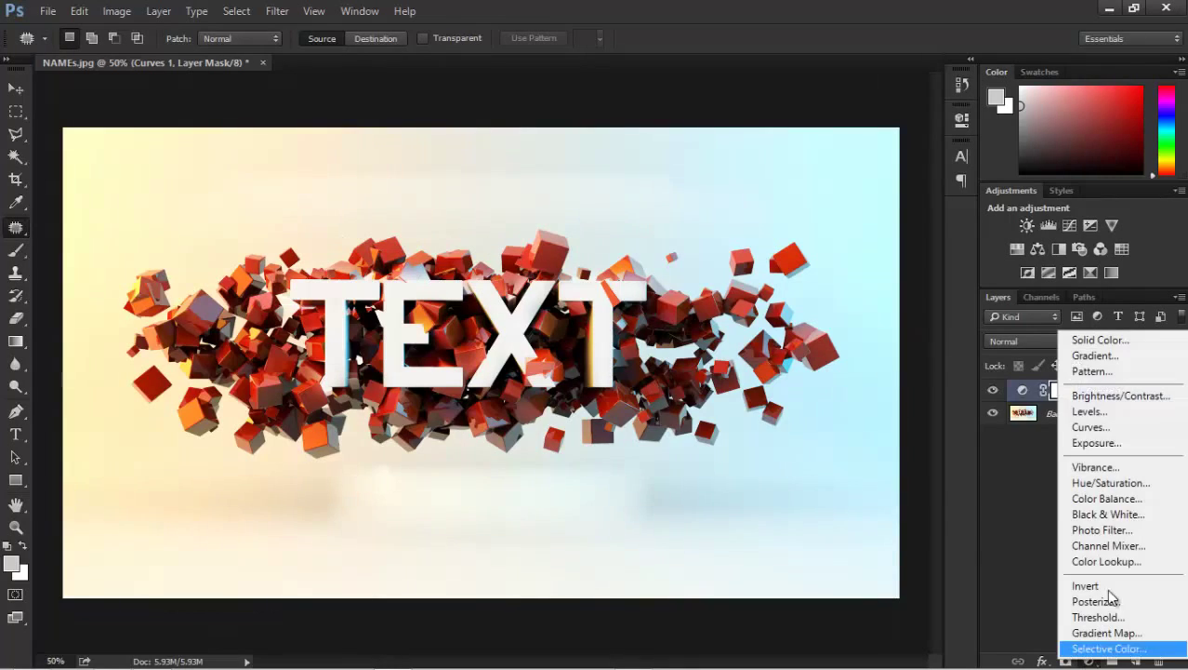
click(1106, 355)
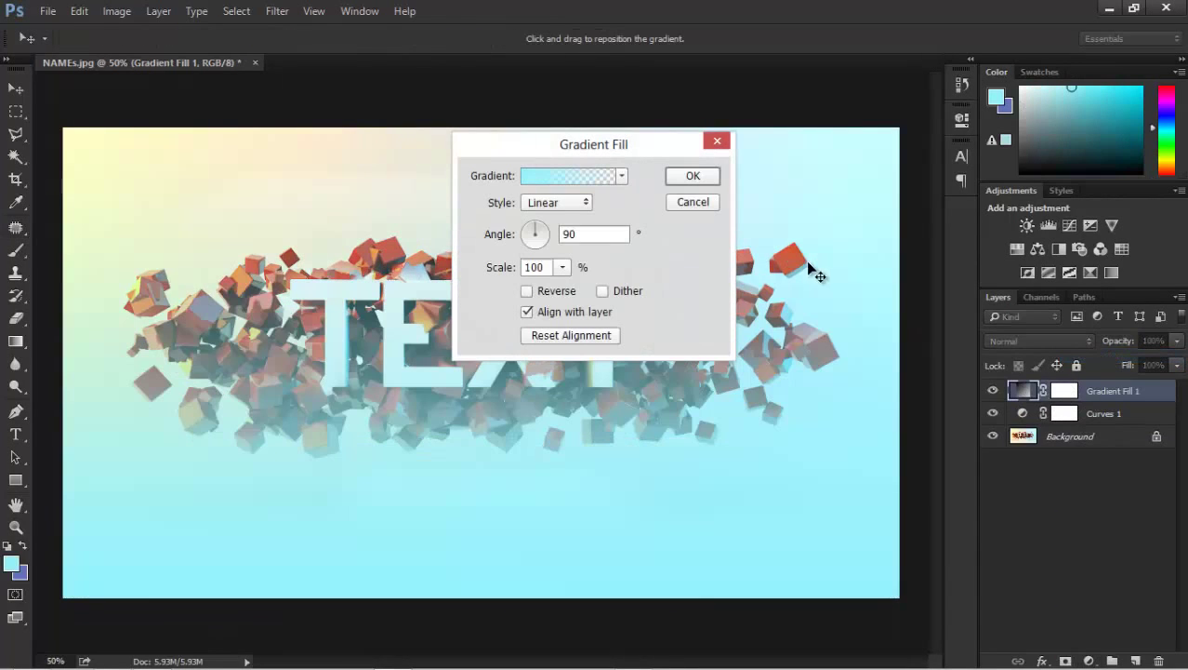
Make the gradient black (000000) to white (ffffff) with the right stop at 0% opacity.
click(546, 177)
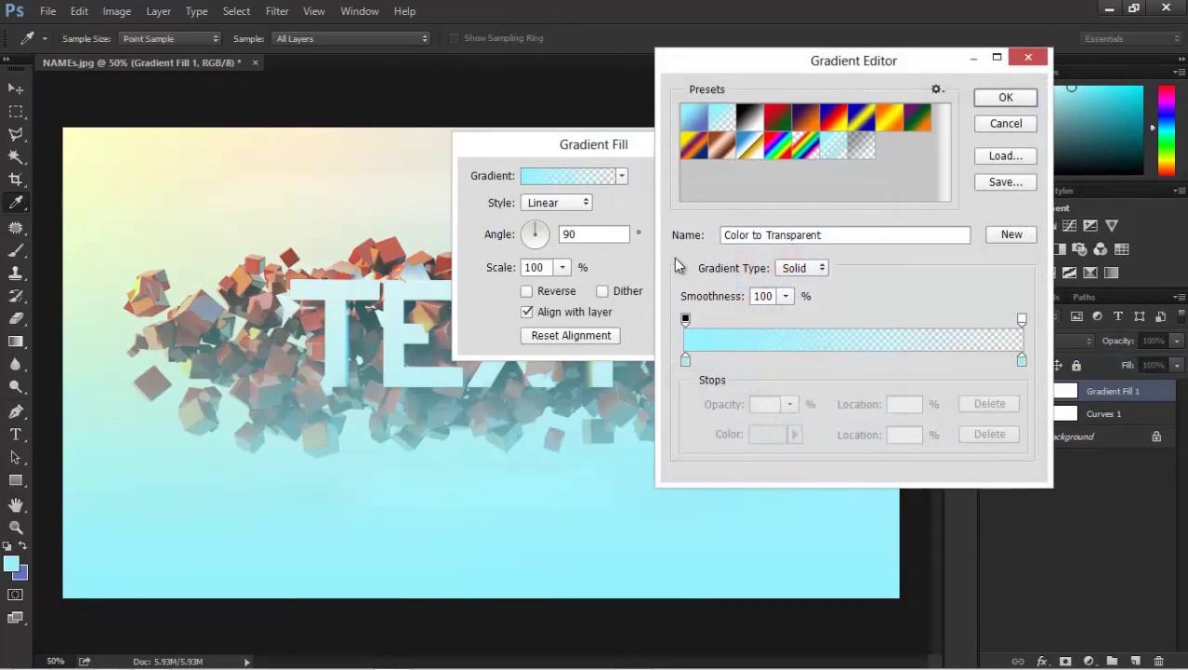
double_click(686, 358)
text(000000)
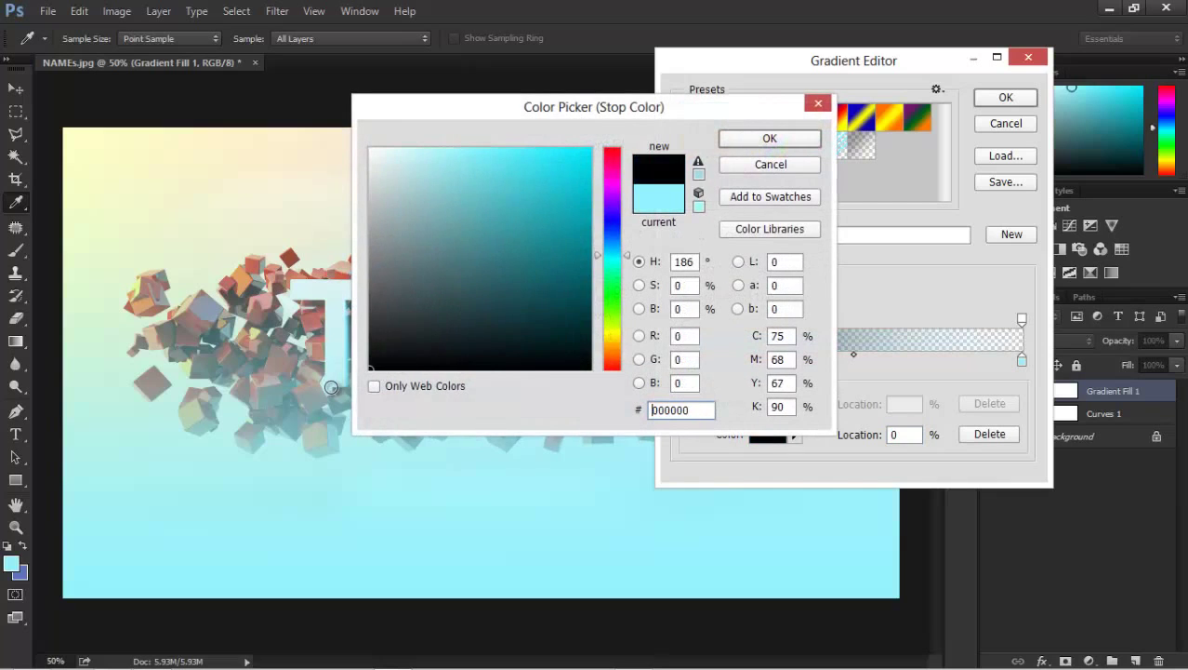
click(805, 141)
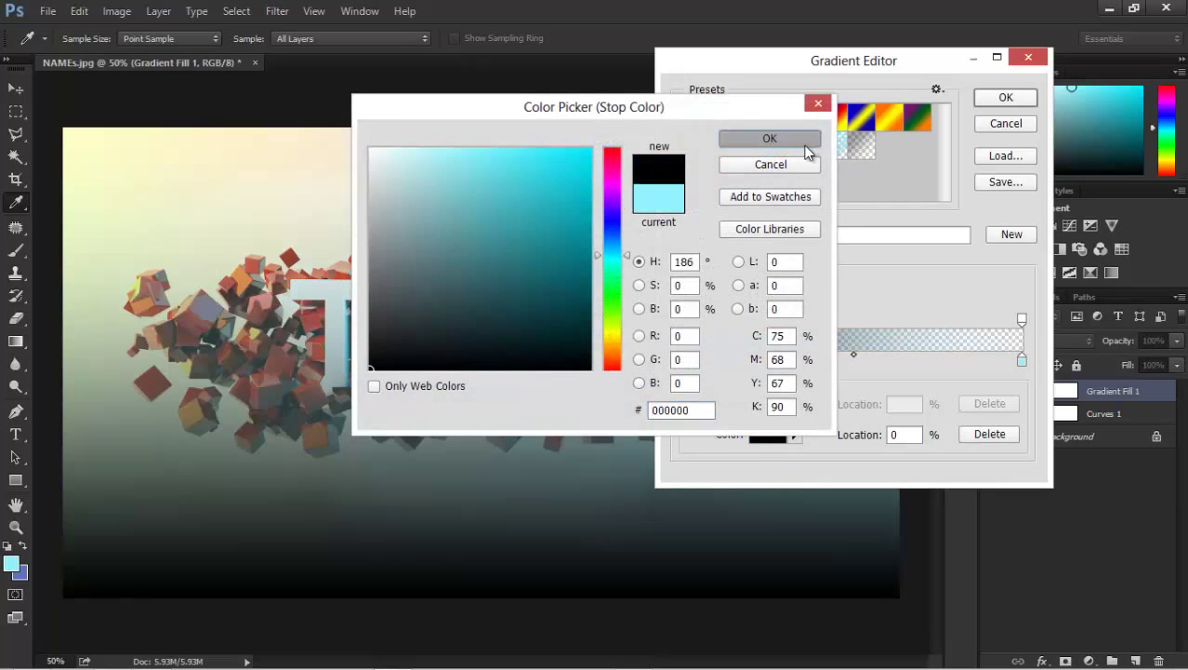
click(1022, 360)
double_click(1022, 360)
text(ffffff)
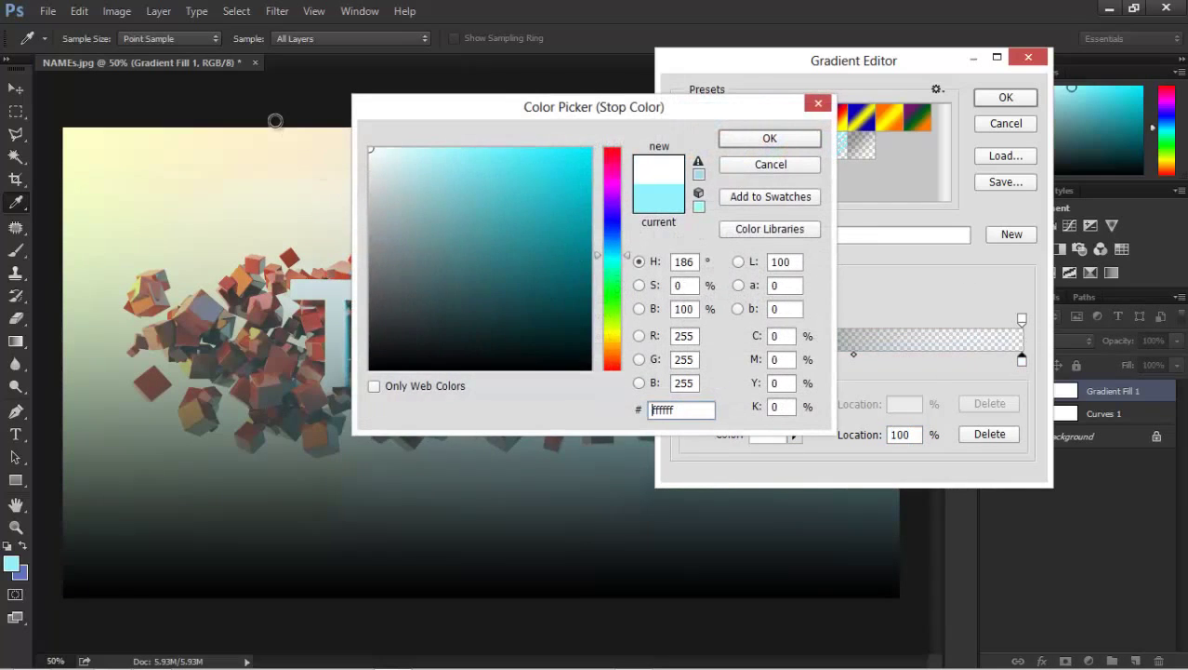
click(750, 140)
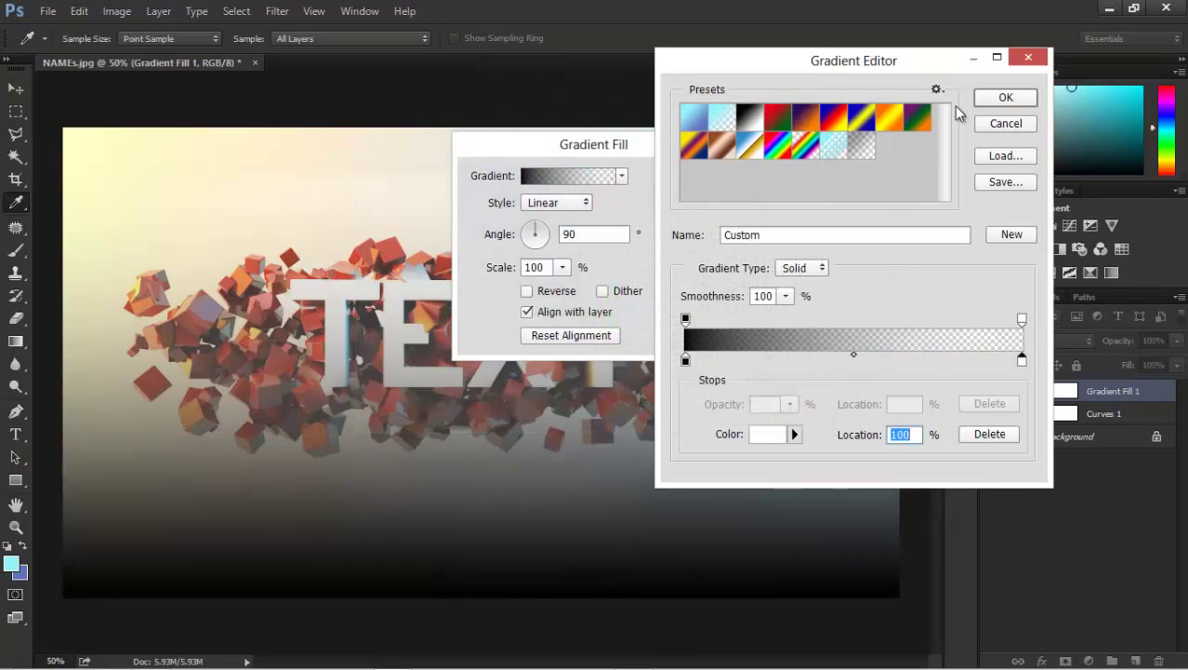
click(1022, 318)
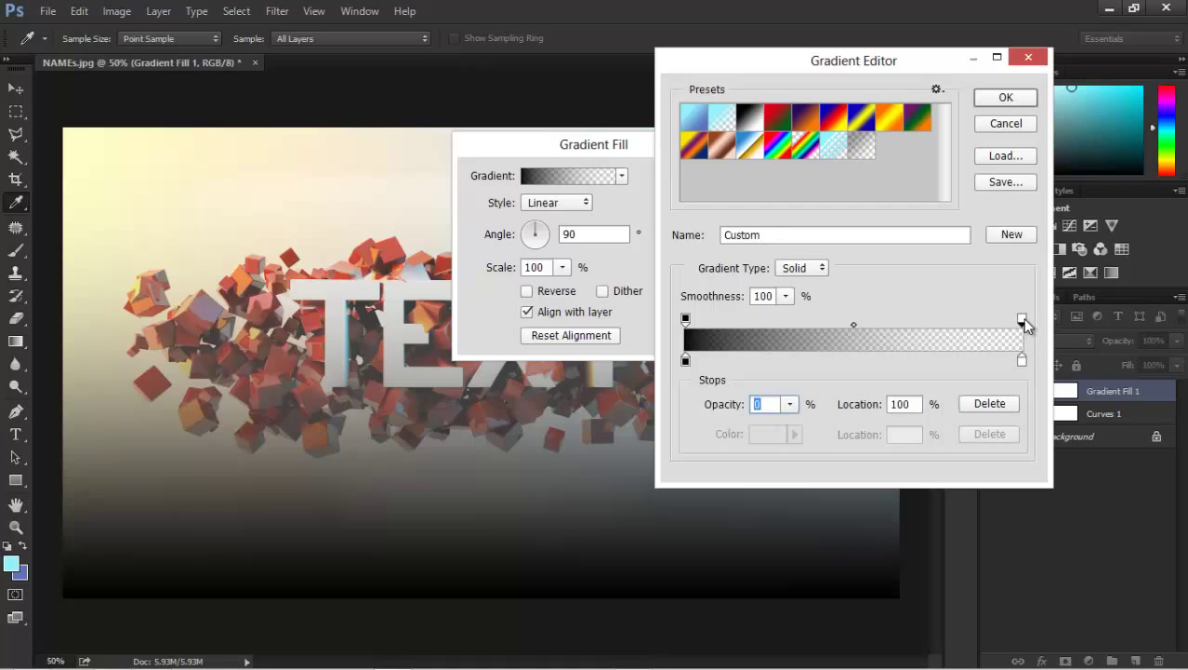
click(789, 403)
drag(815, 427, 776, 442)
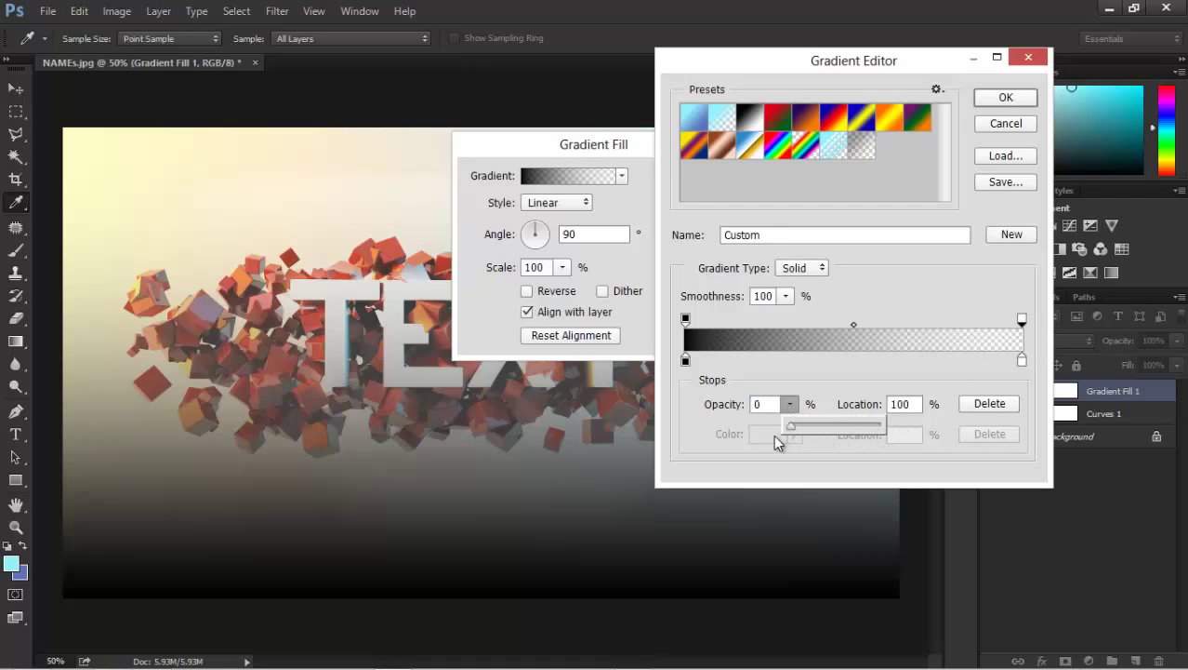
click(783, 385)
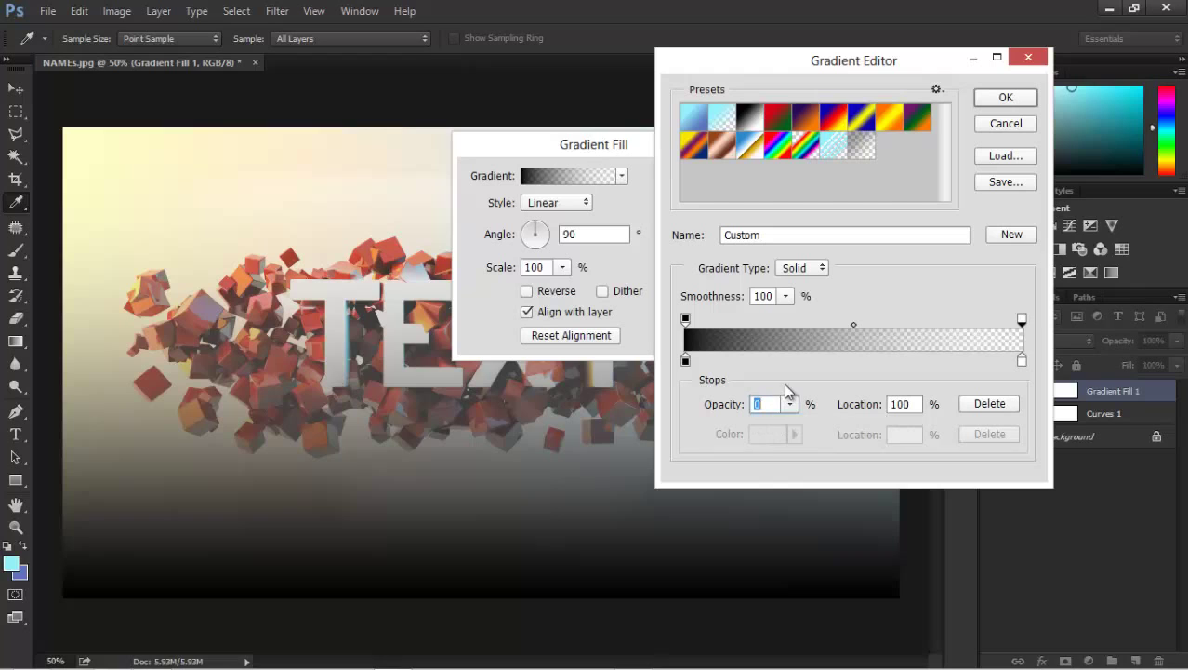
click(991, 100)
Set the gradient fill to Radial, Reverse, and Scale about 132%, and accept it.
click(584, 201)
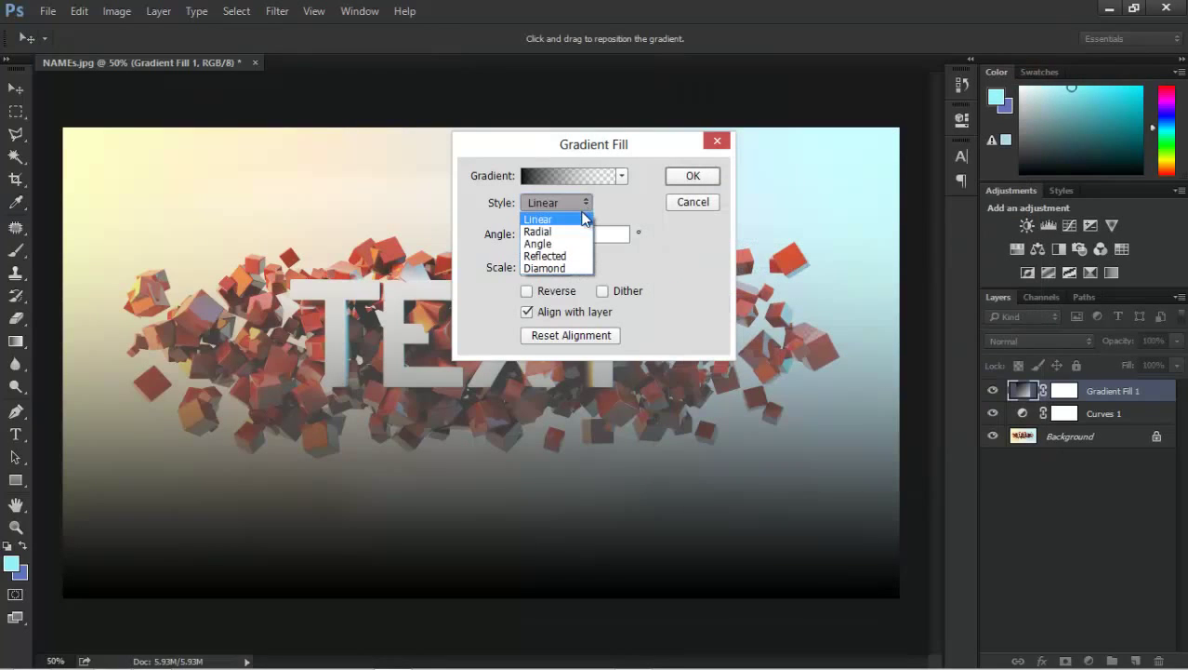
click(570, 240)
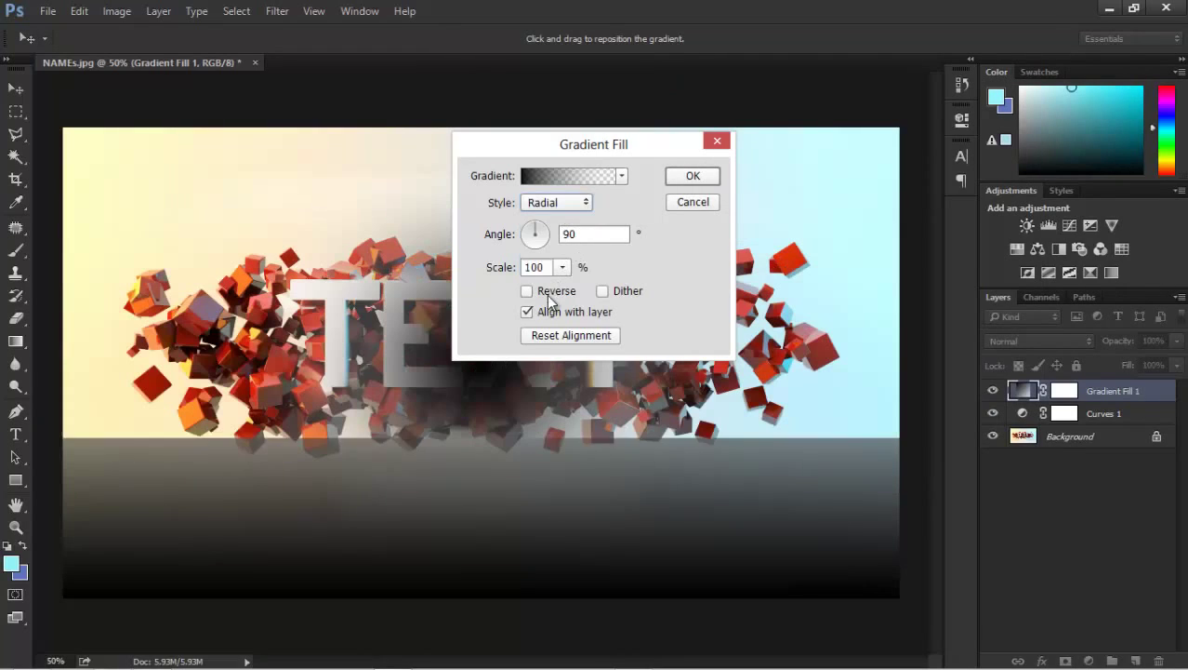
click(532, 292)
click(527, 291)
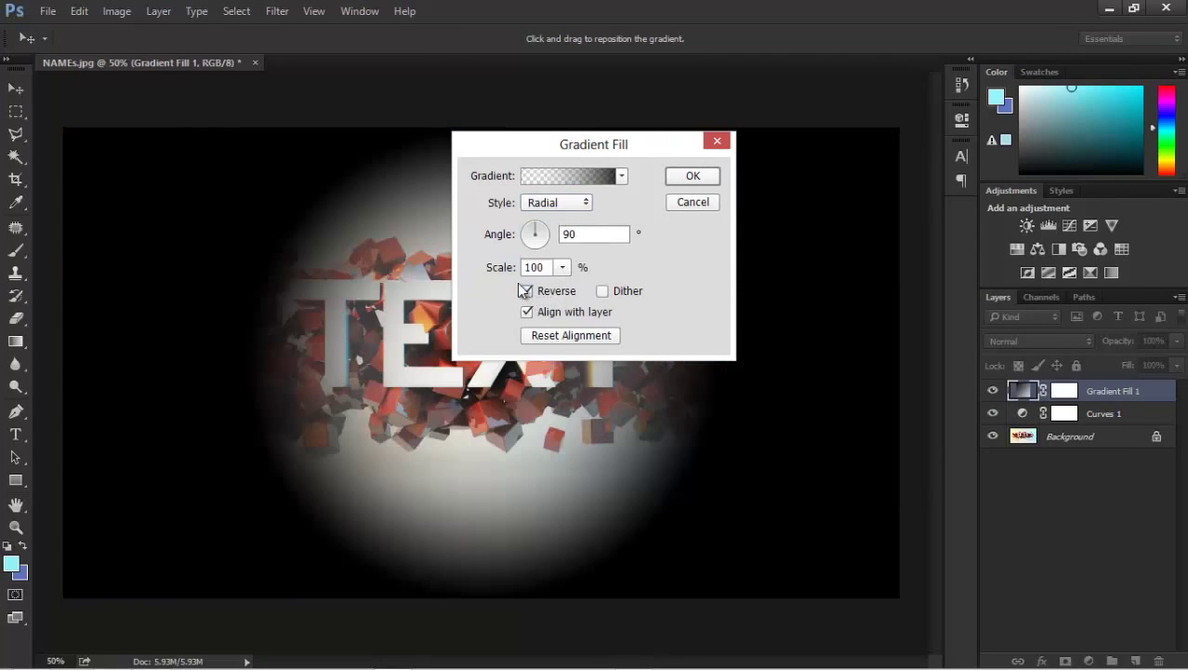
click(547, 227)
drag(799, 400, 843, 367)
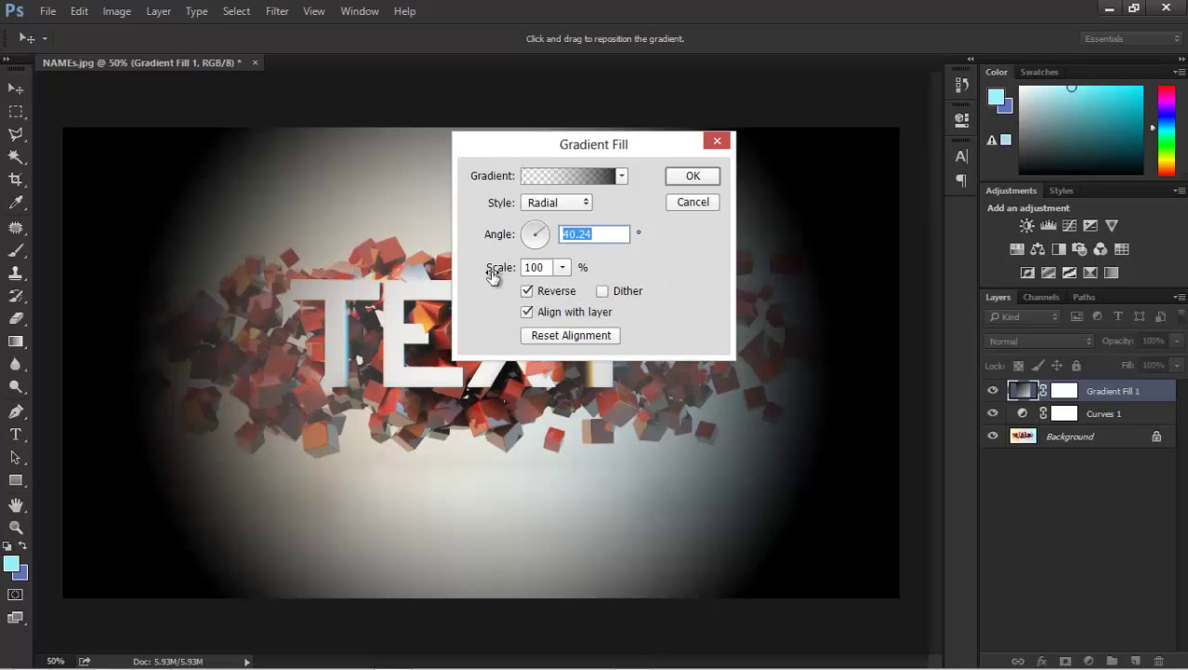
drag(495, 273, 524, 275)
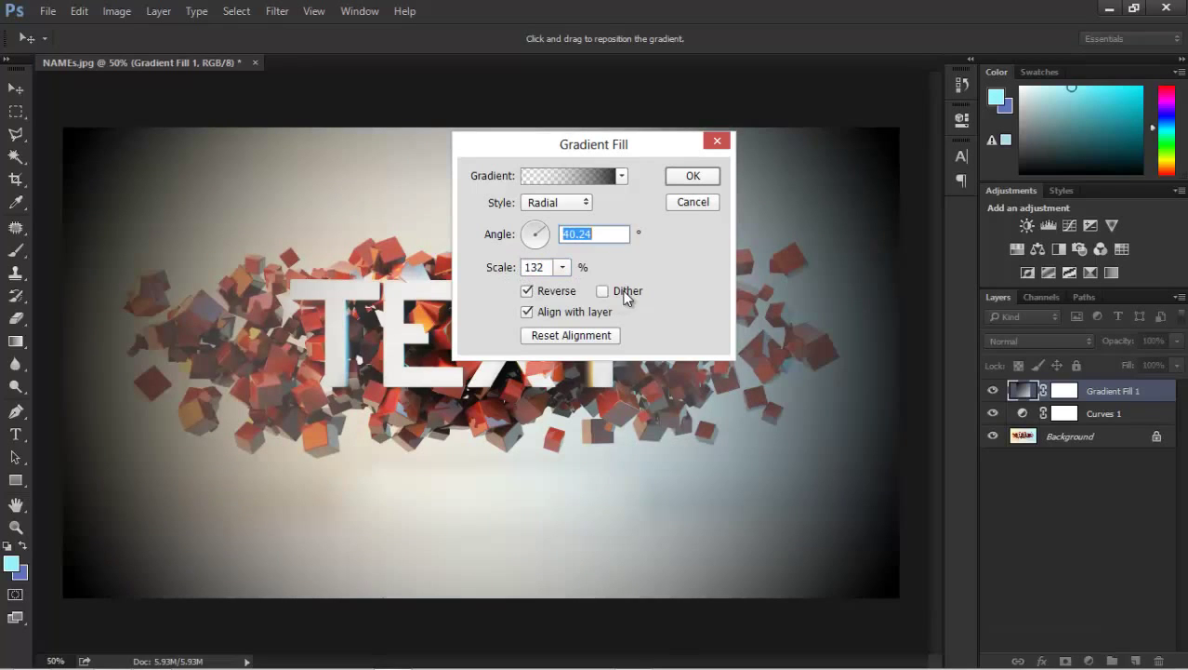
click(692, 176)
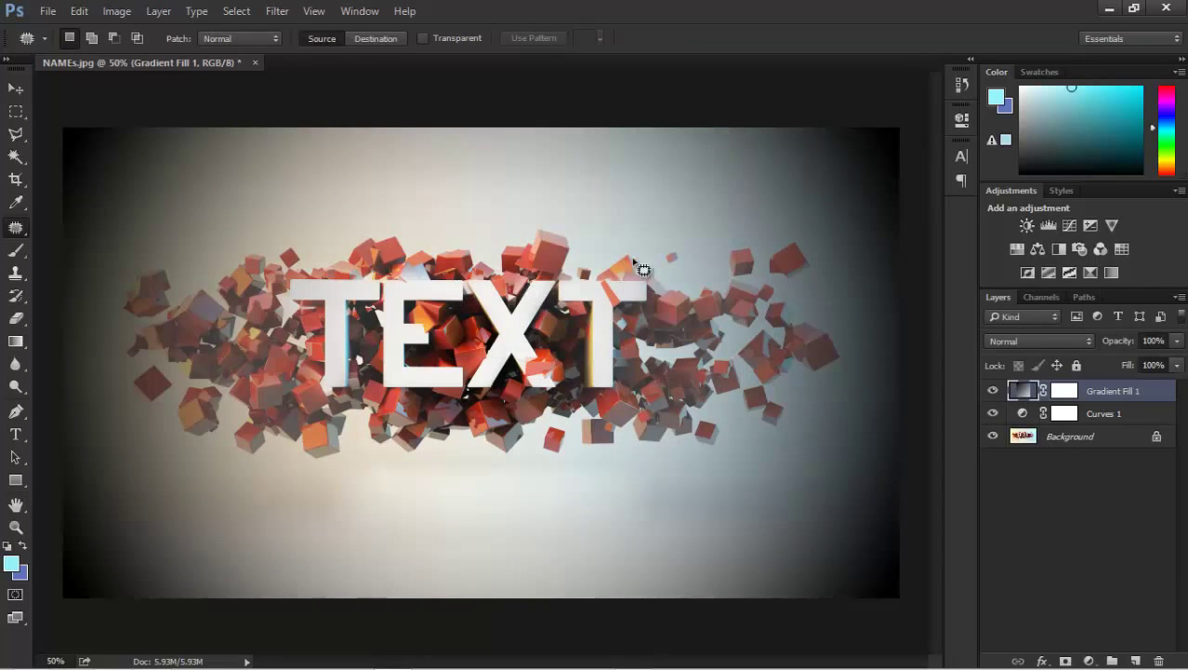
Blend Gradient Fill 1 as Overlay and toggle its visibility to compare.
click(1038, 341)
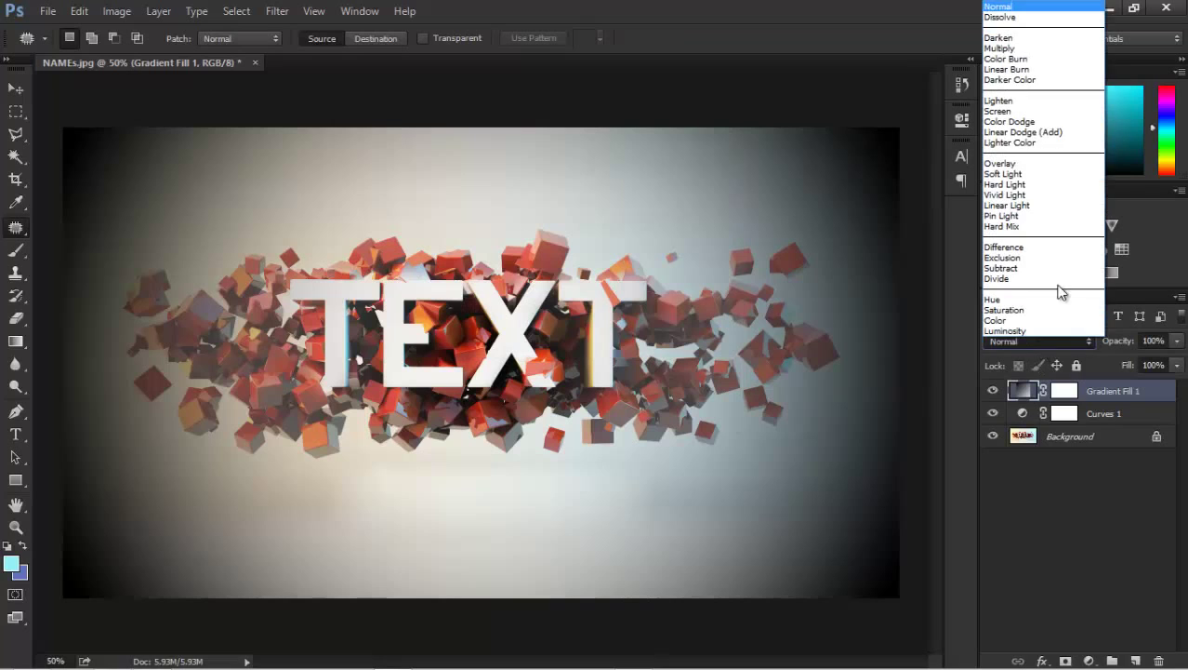
click(1051, 159)
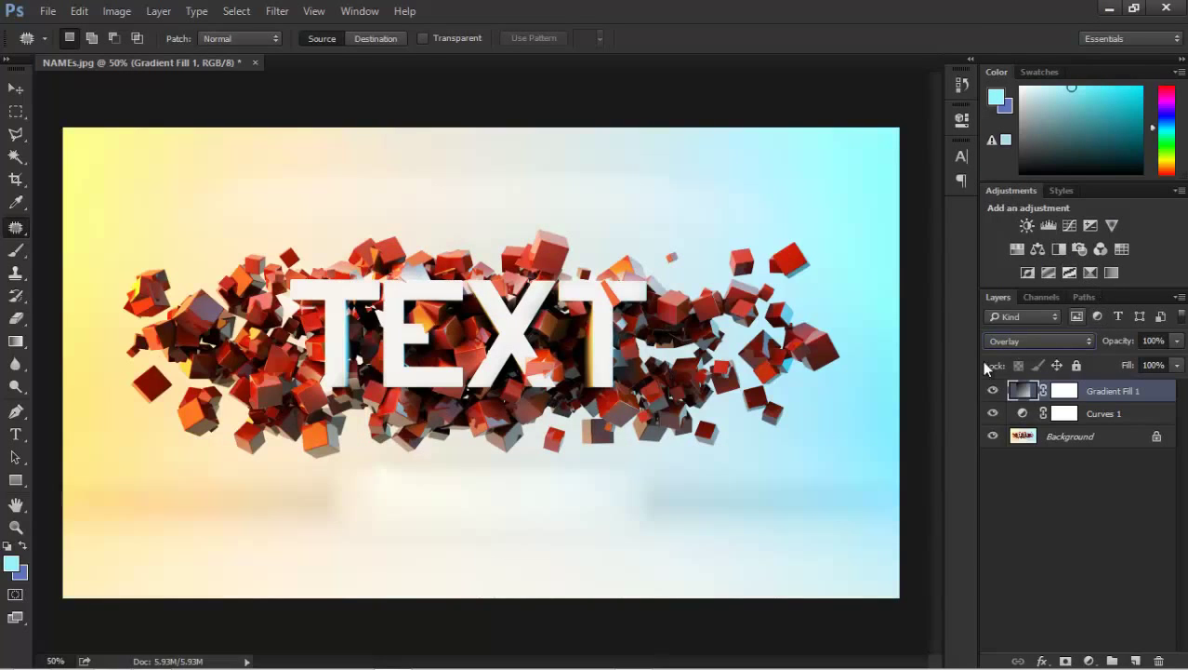
click(993, 392)
click(993, 392)
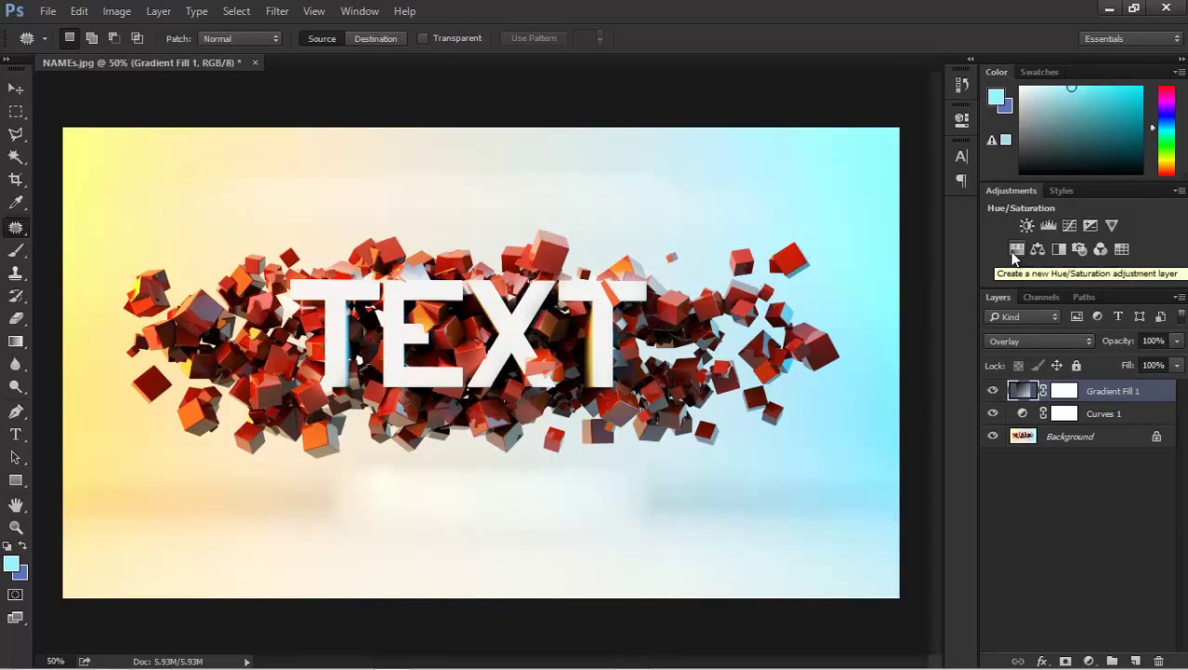
click(994, 392)
click(993, 392)
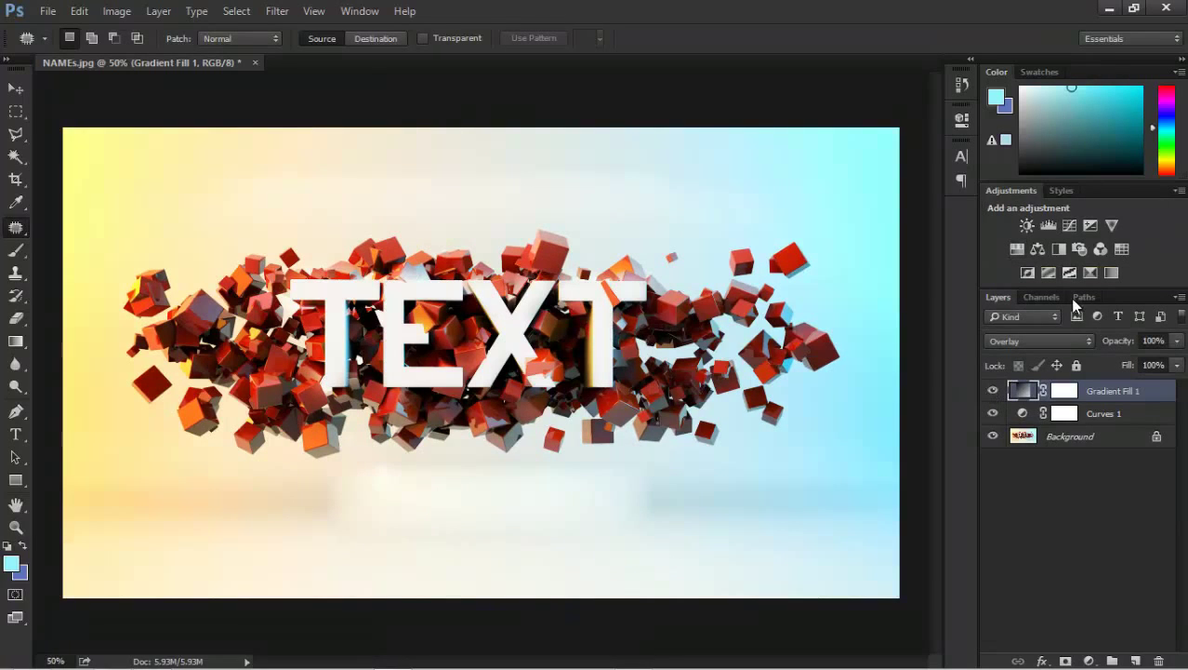
Add a Hue/Saturation adjustment shifting hue toward red, and toggle it to compare.
click(1015, 249)
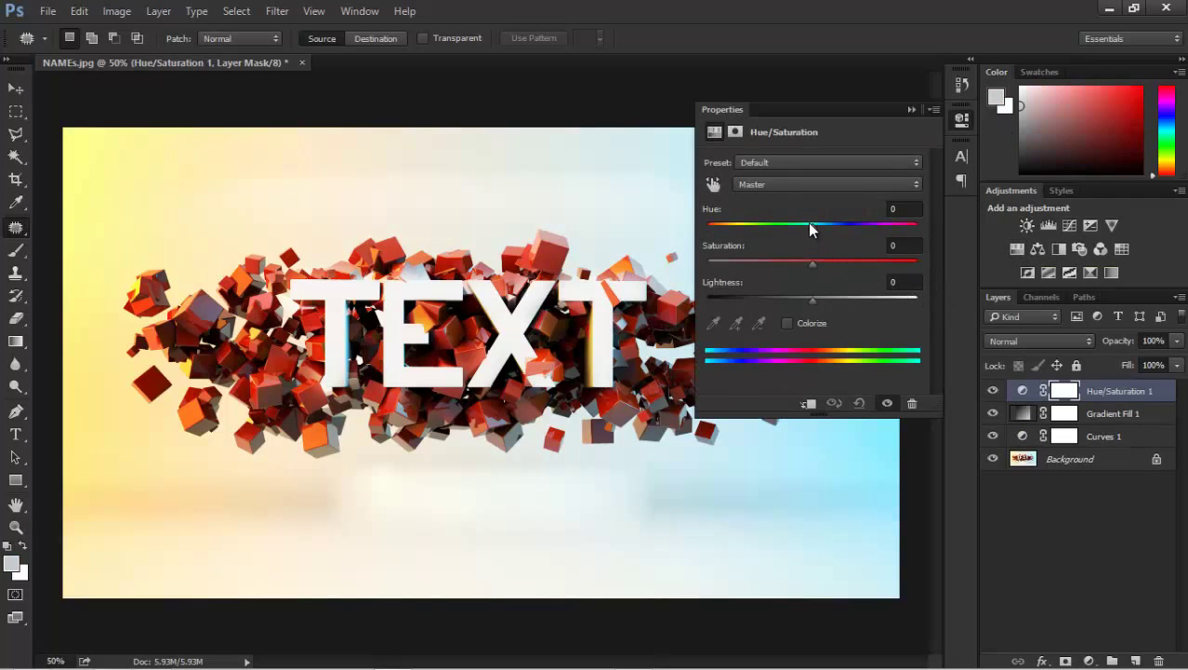
drag(812, 229, 797, 232)
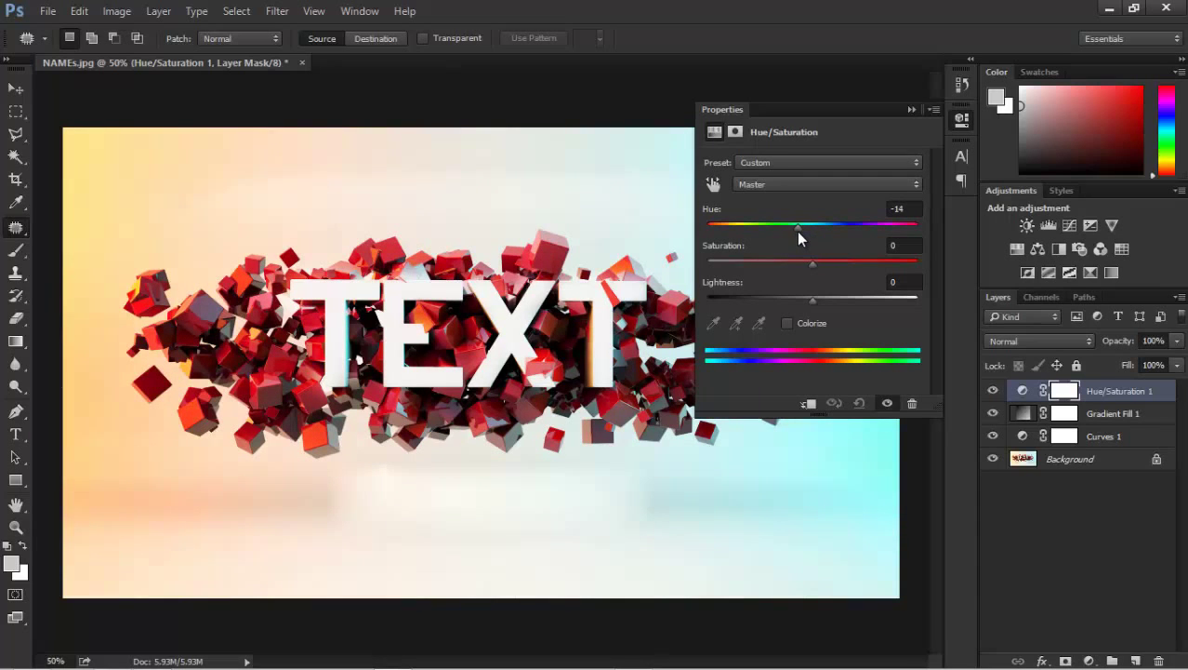
click(907, 111)
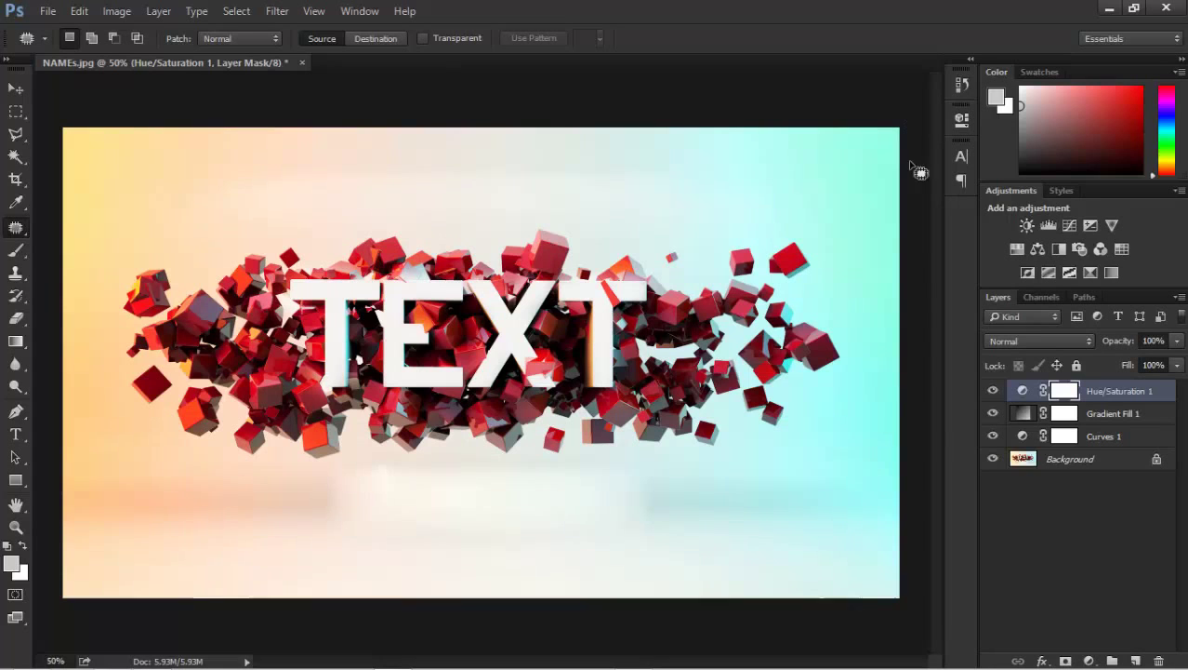
click(993, 391)
click(993, 391)
click(994, 392)
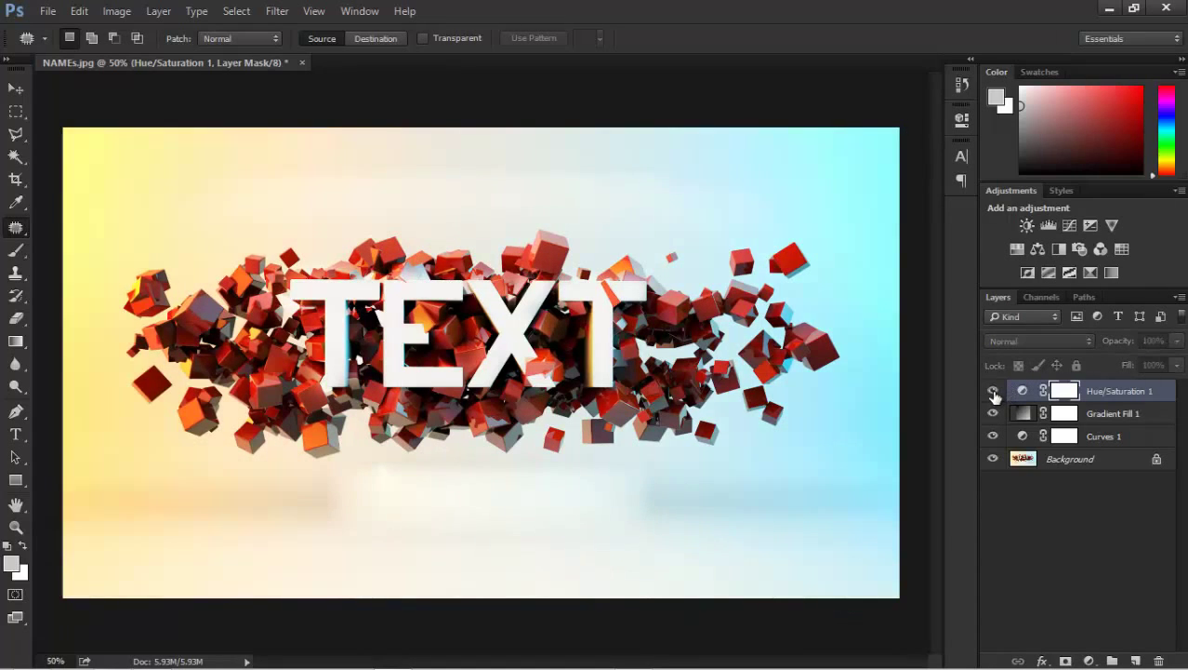
click(993, 392)
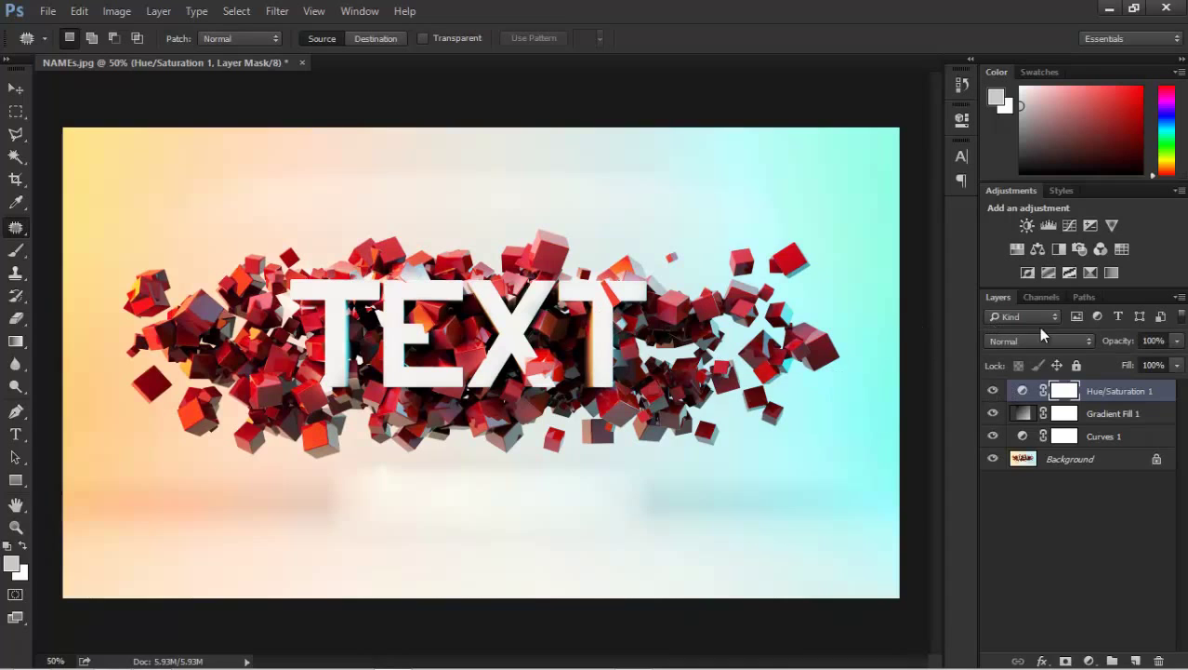
Refine the hue to -12, then stack Gradient Fill 1 and Curves 1 above it.
double_click(1023, 391)
click(765, 226)
drag(764, 227, 800, 244)
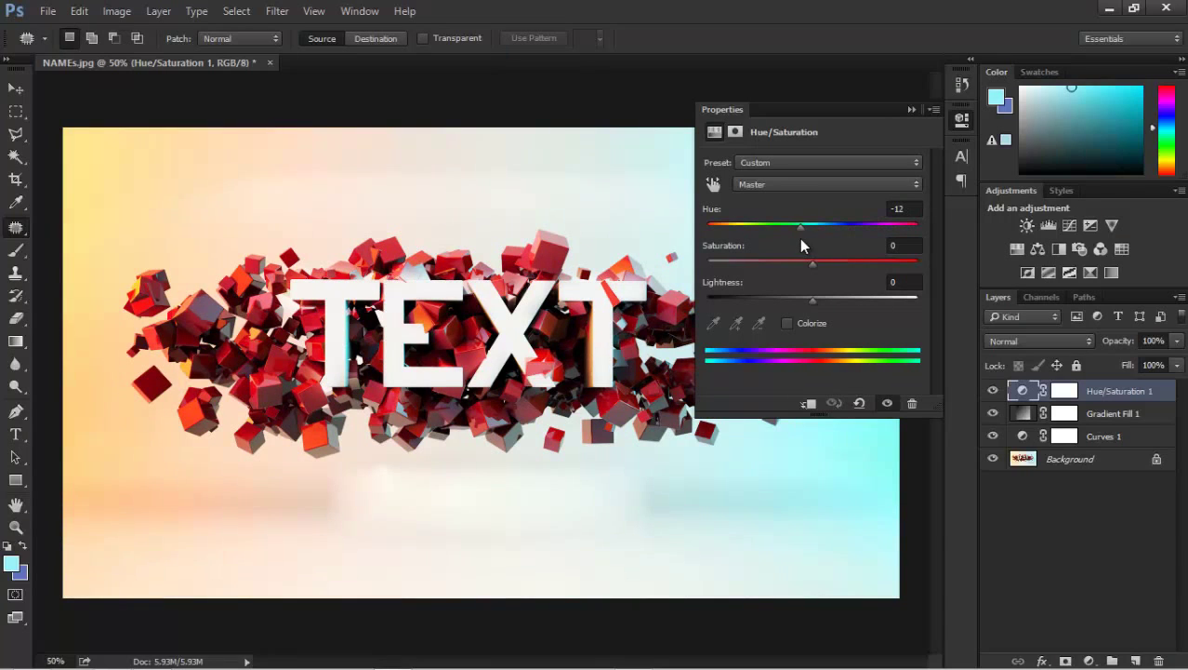
click(913, 109)
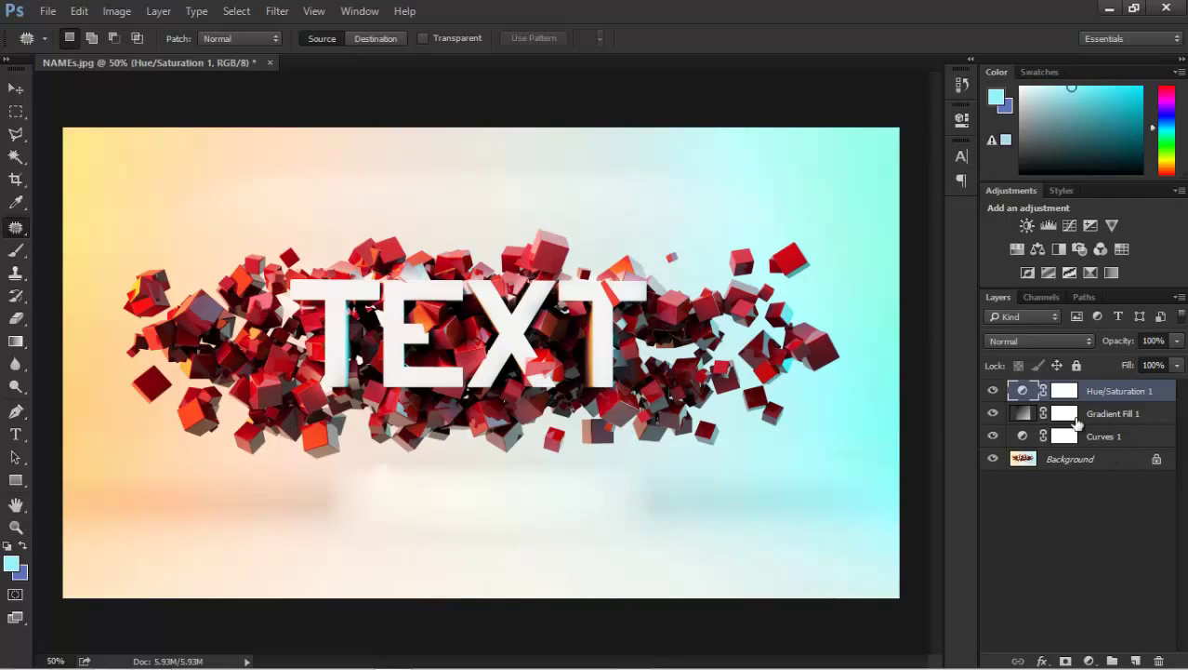
drag(1112, 422, 1107, 389)
drag(1100, 435, 1097, 391)
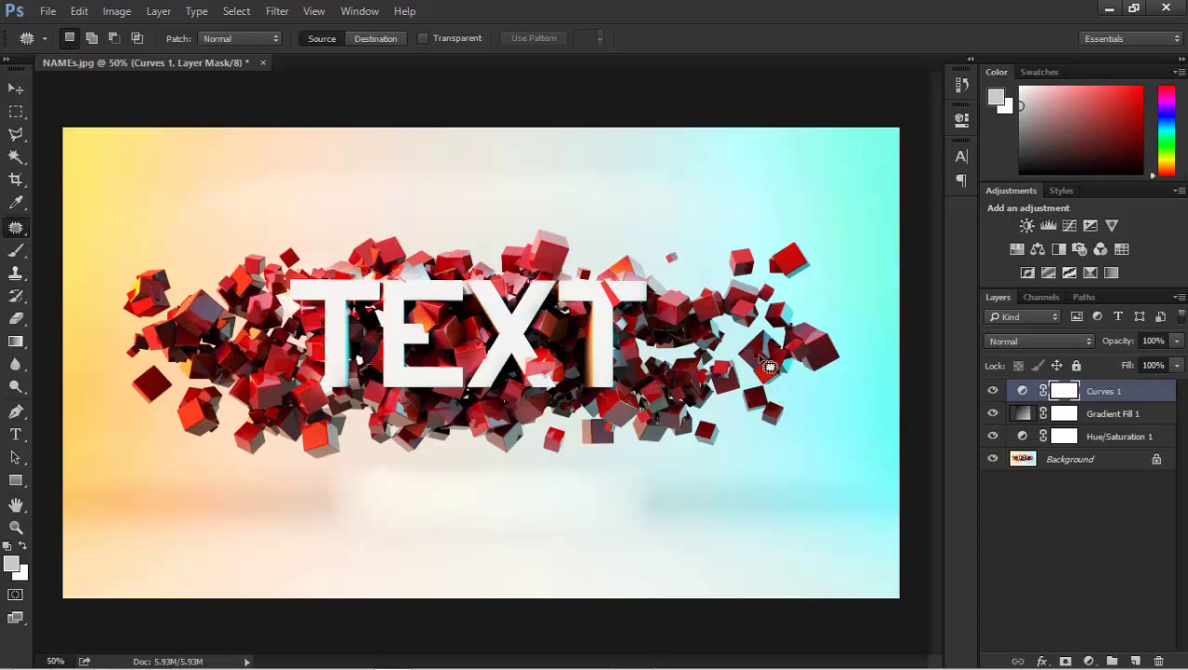
Place Embedded particles (13) from D:\Google Drive\AaAttention Pack into the document.
click(51, 17)
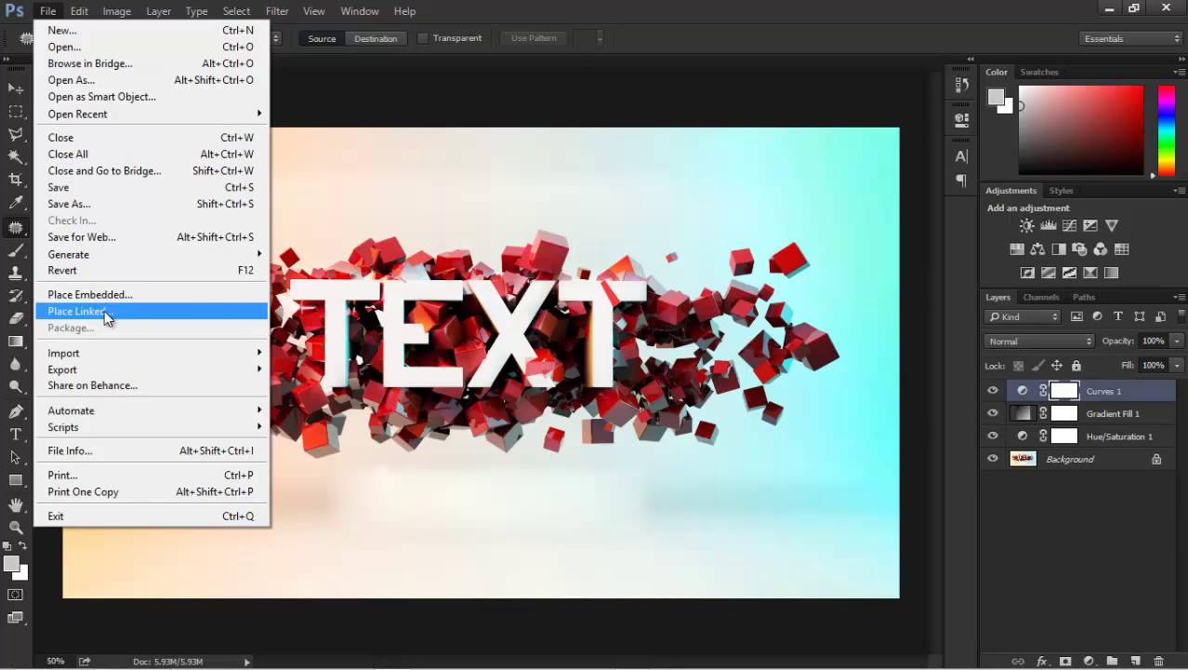
click(123, 294)
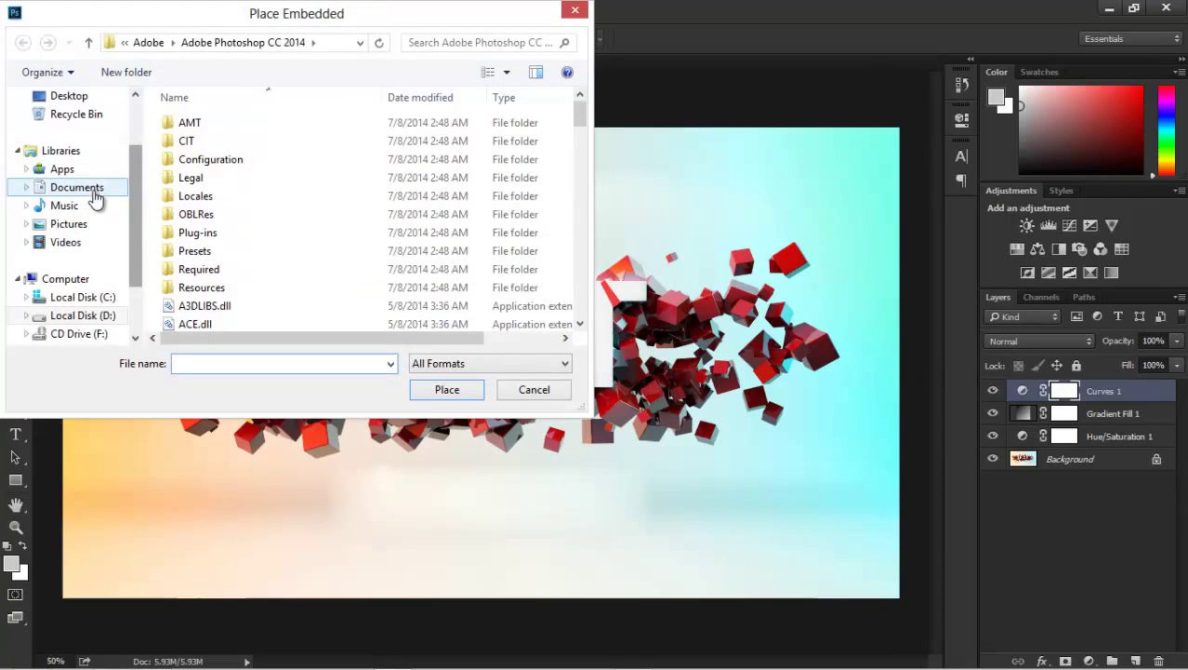
click(84, 315)
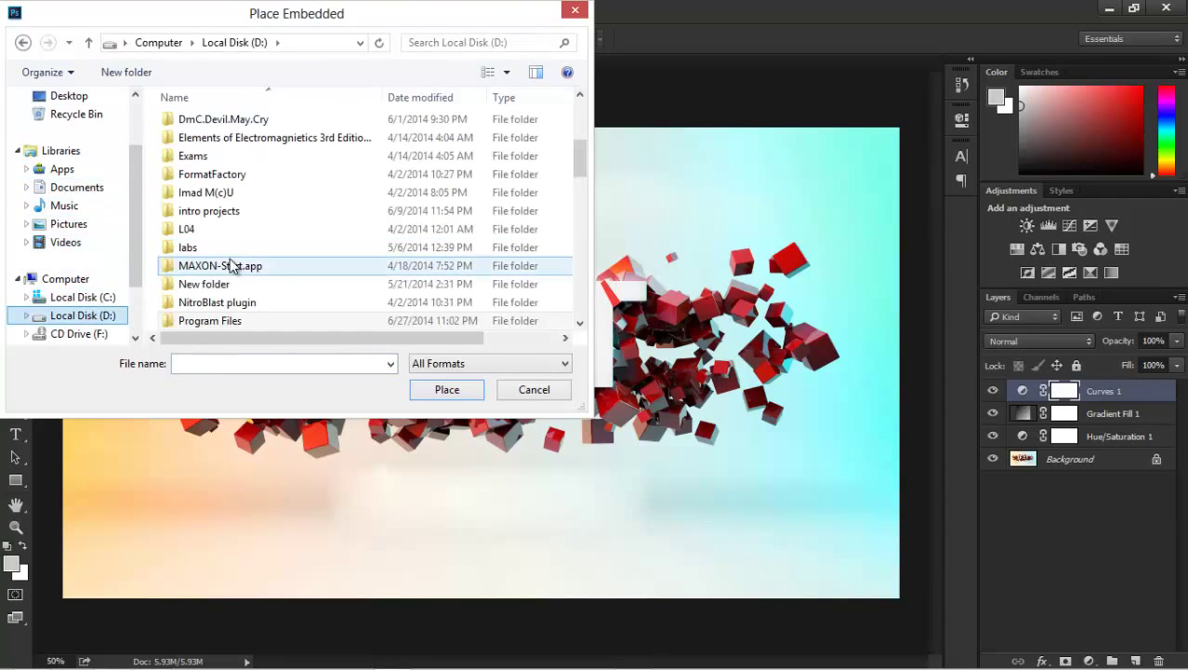
double_click(206, 192)
double_click(212, 123)
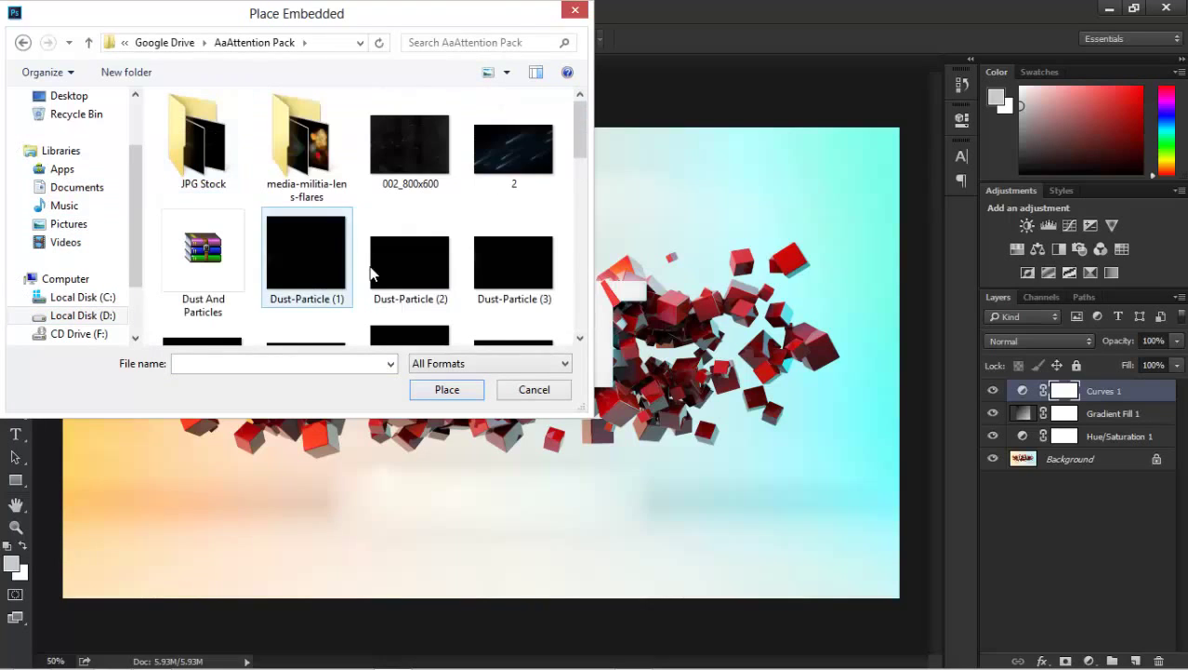
drag(580, 133, 595, 287)
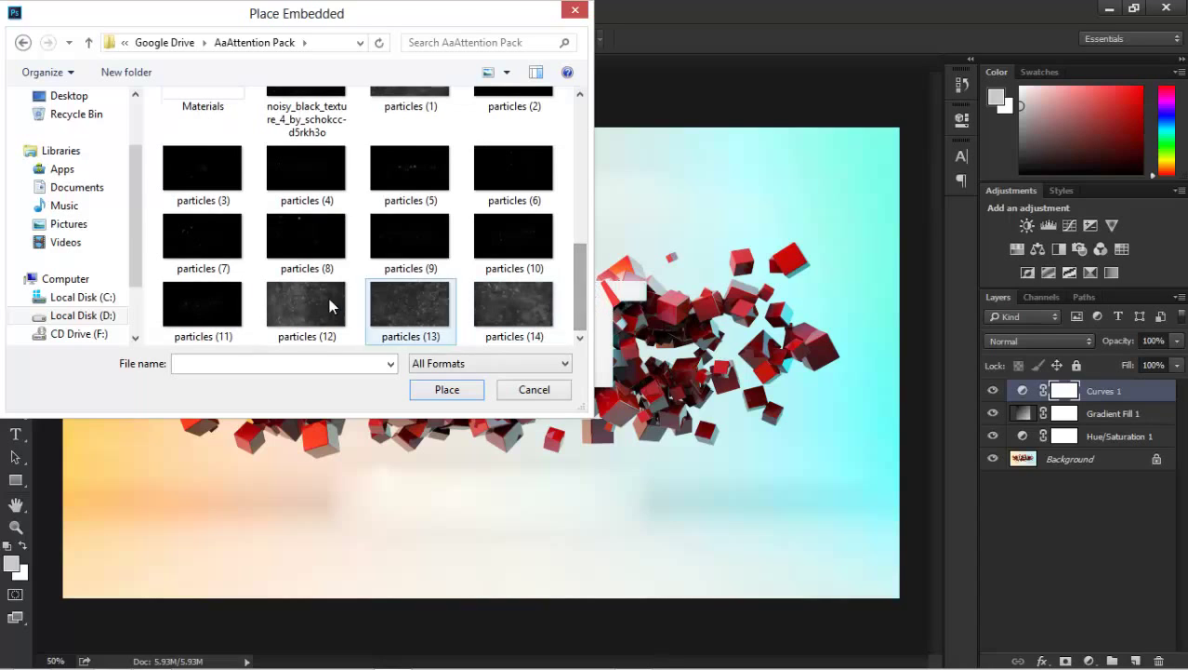
click(410, 305)
click(433, 388)
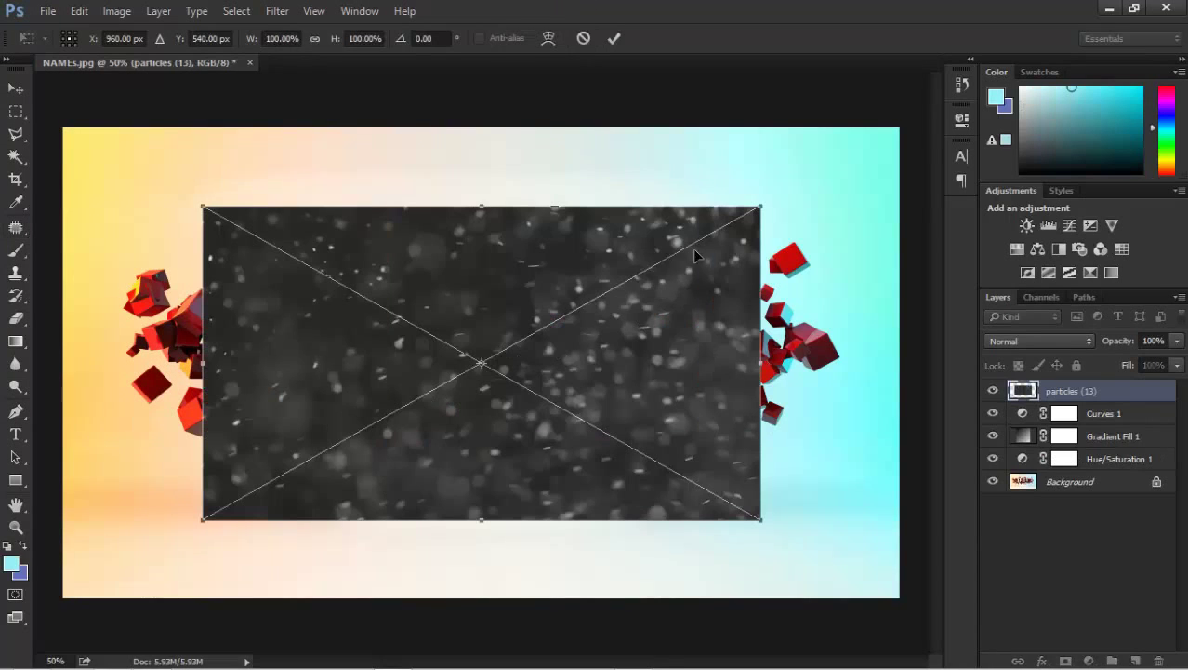
Scale the particles image up to cover the canvas and commit the transform.
drag(766, 202, 917, 111)
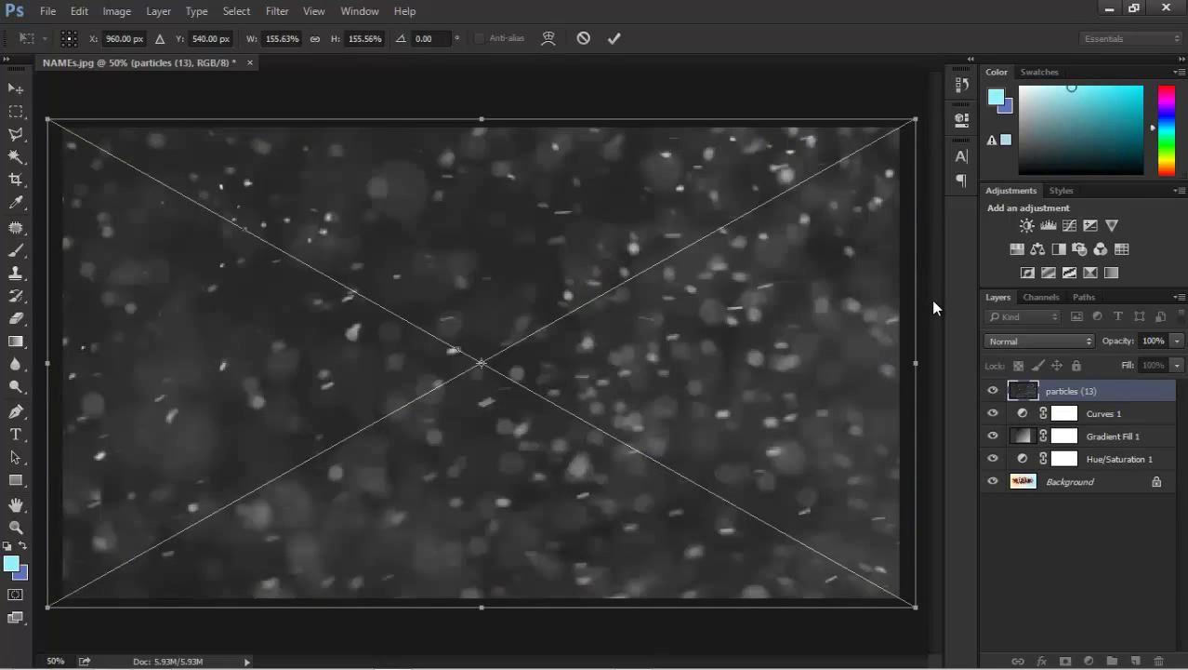
key(Return)
key(j)
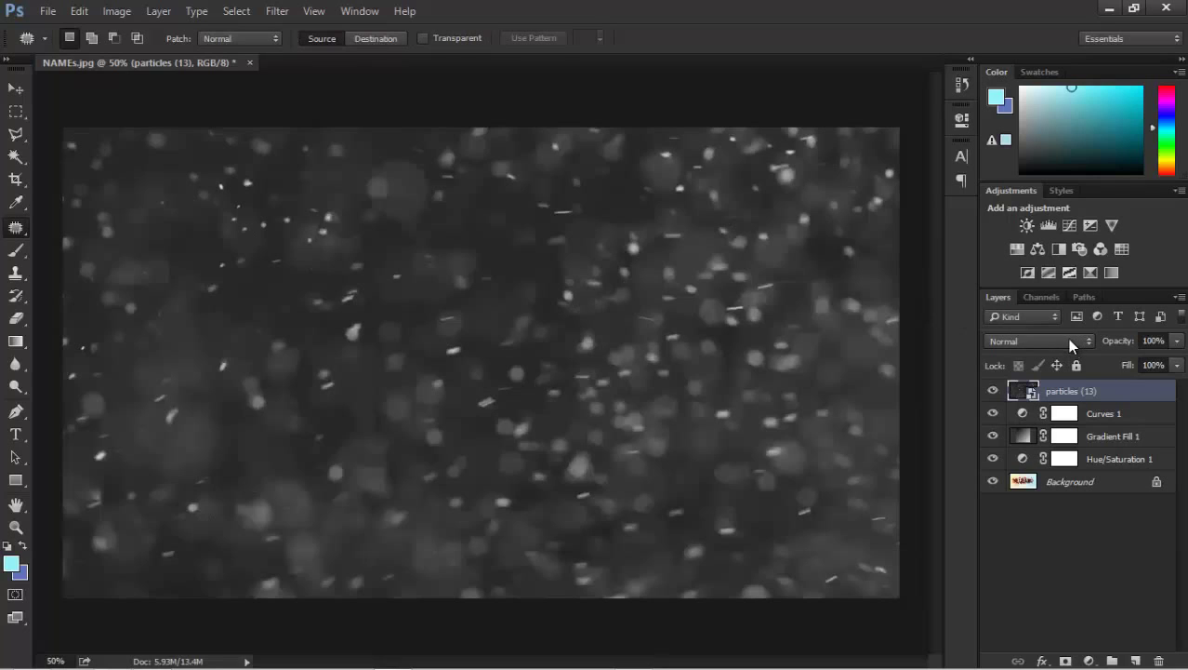
Set particles (13) to Screen blending and move it just above Background.
click(1069, 342)
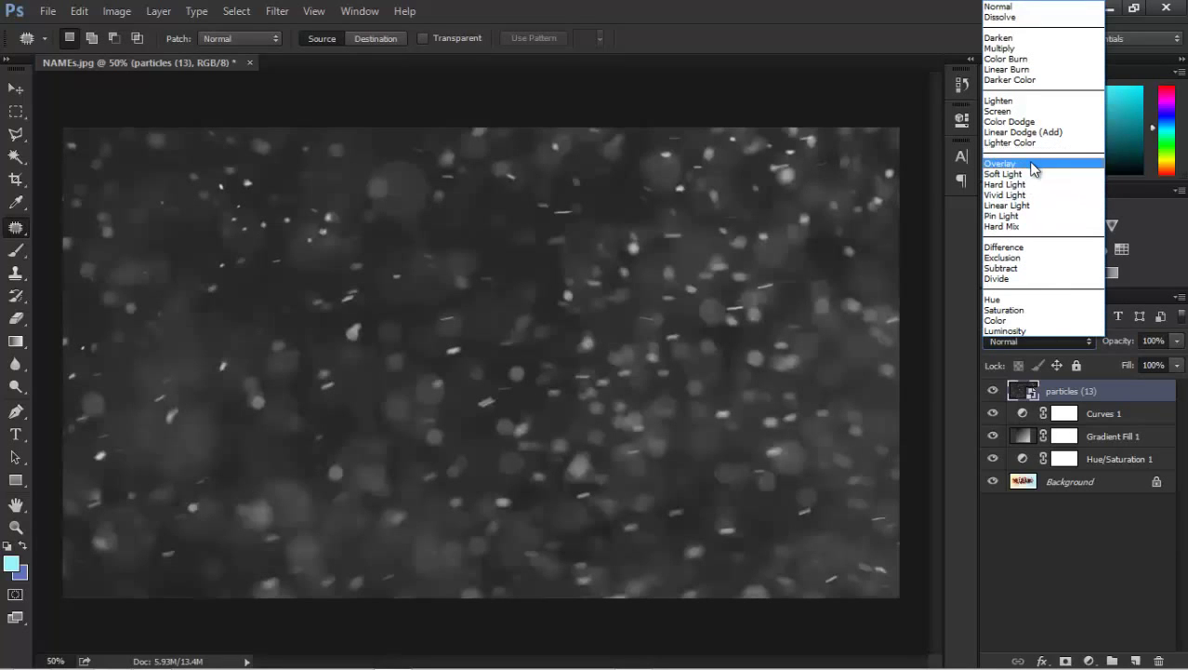
click(1032, 164)
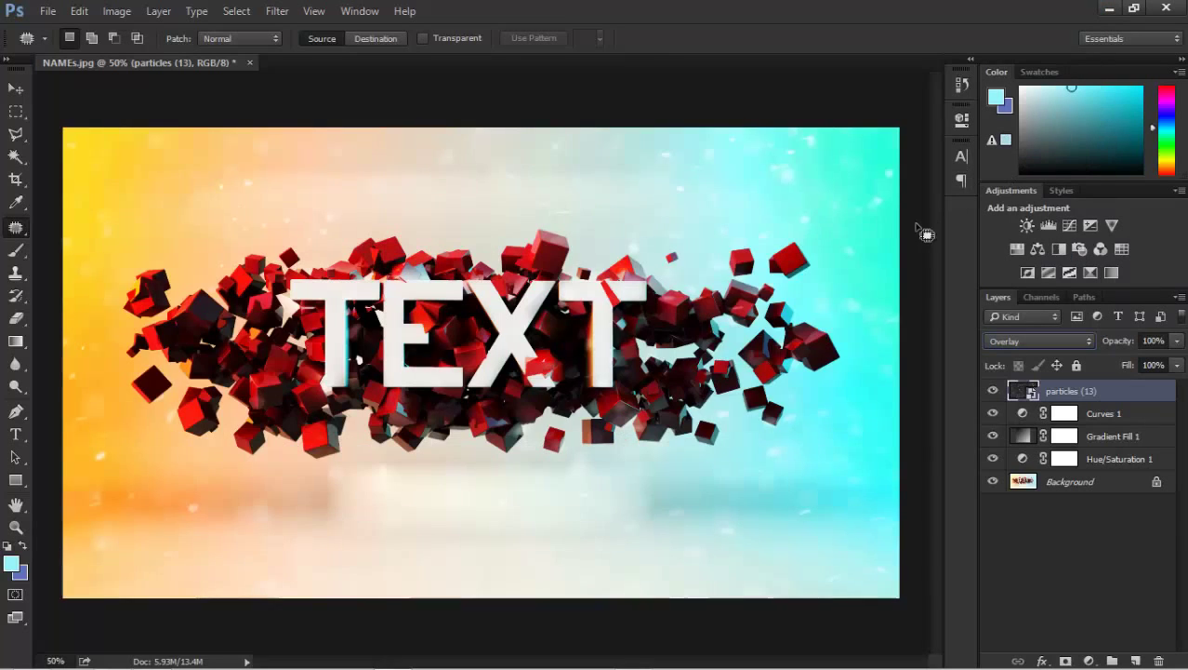
click(1018, 341)
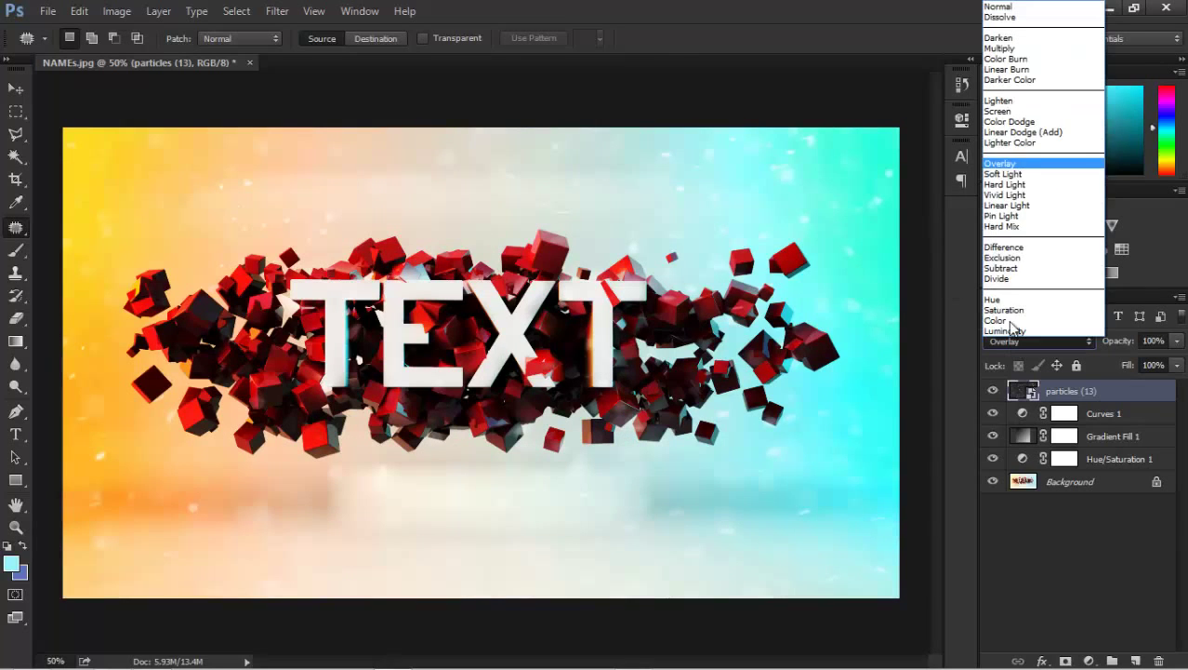
click(992, 113)
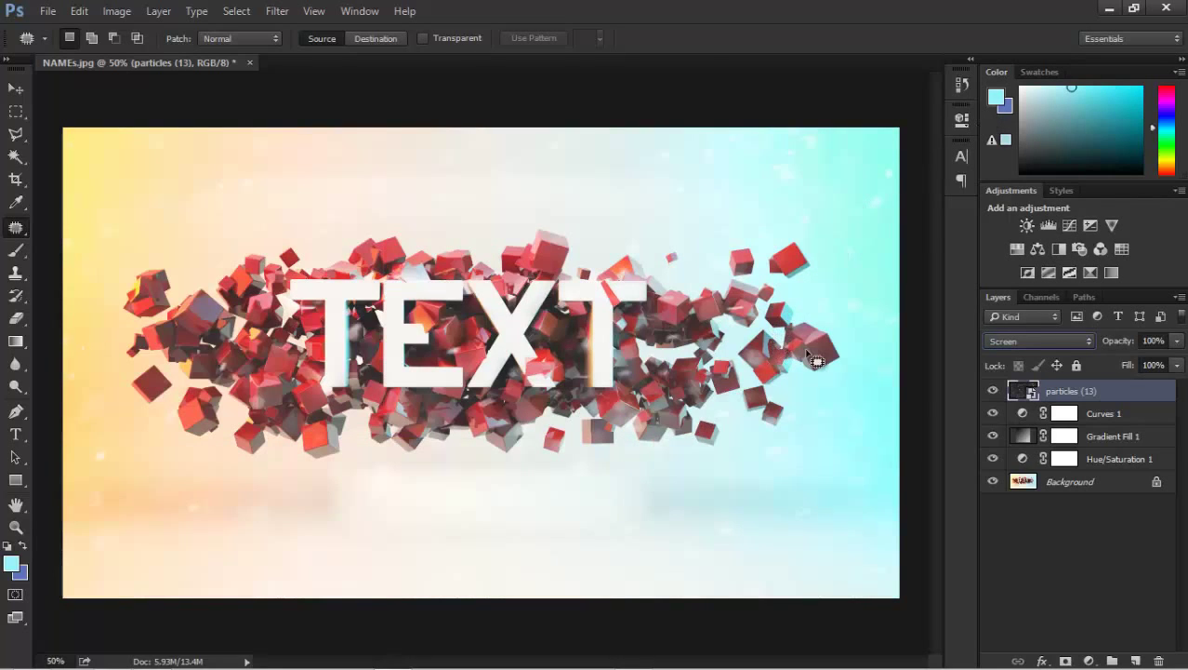
drag(1132, 409, 1111, 466)
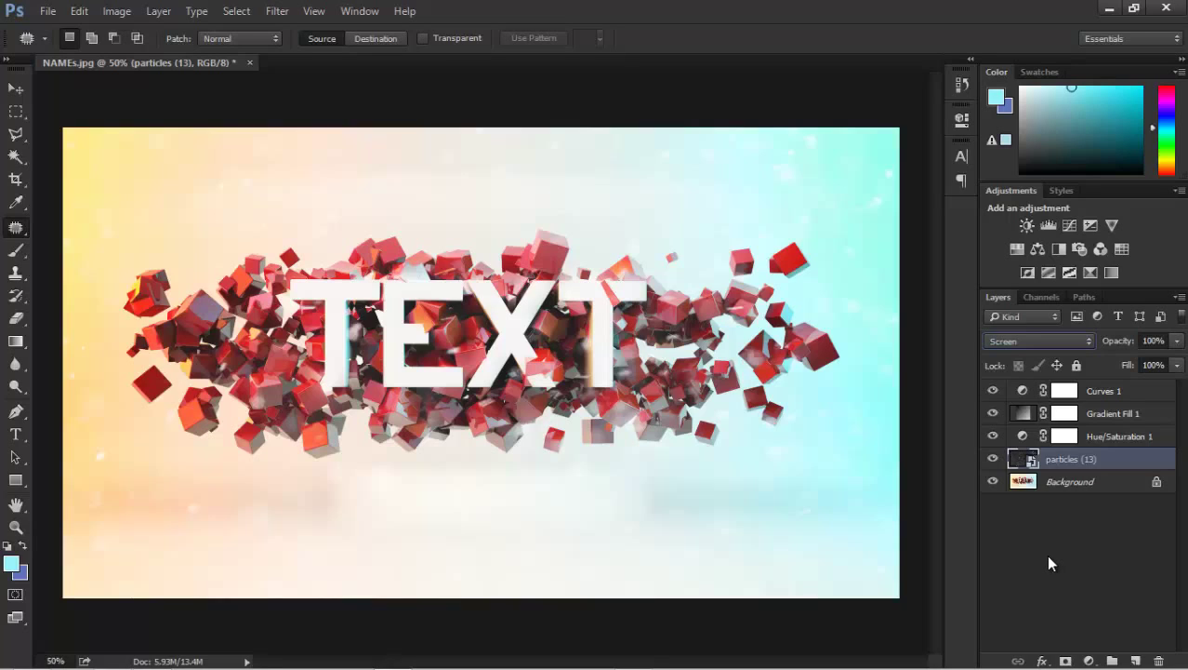
Mask particles (13), painting black with a 1400 px brush over the central cubes.
click(1065, 661)
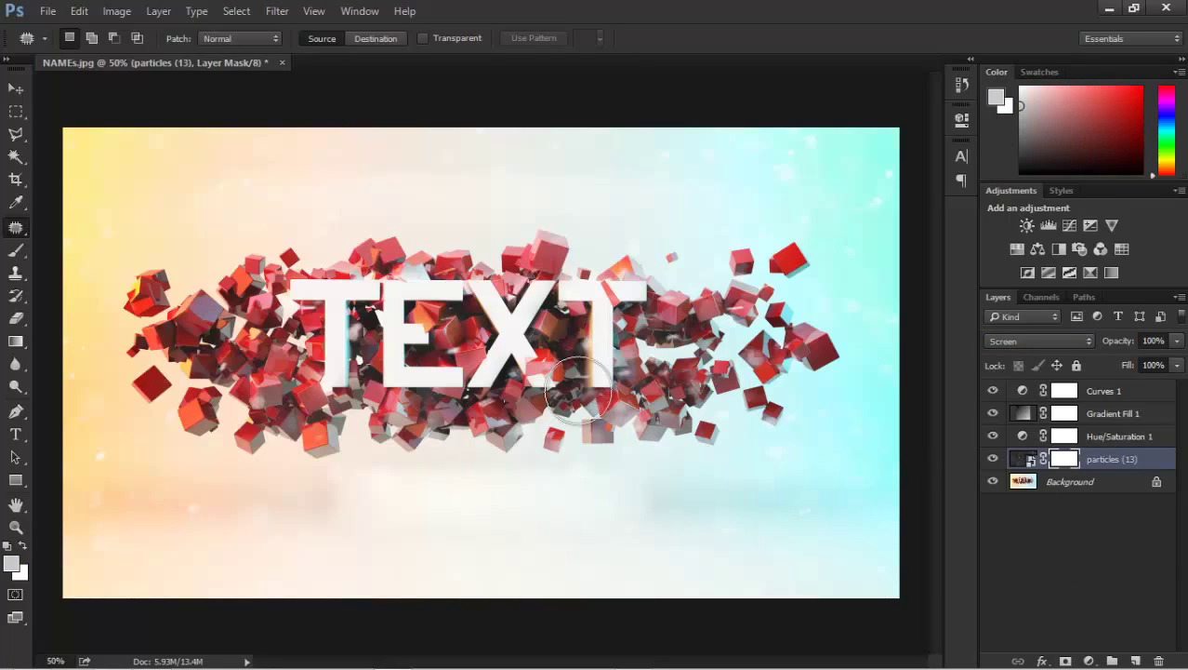
key(b)
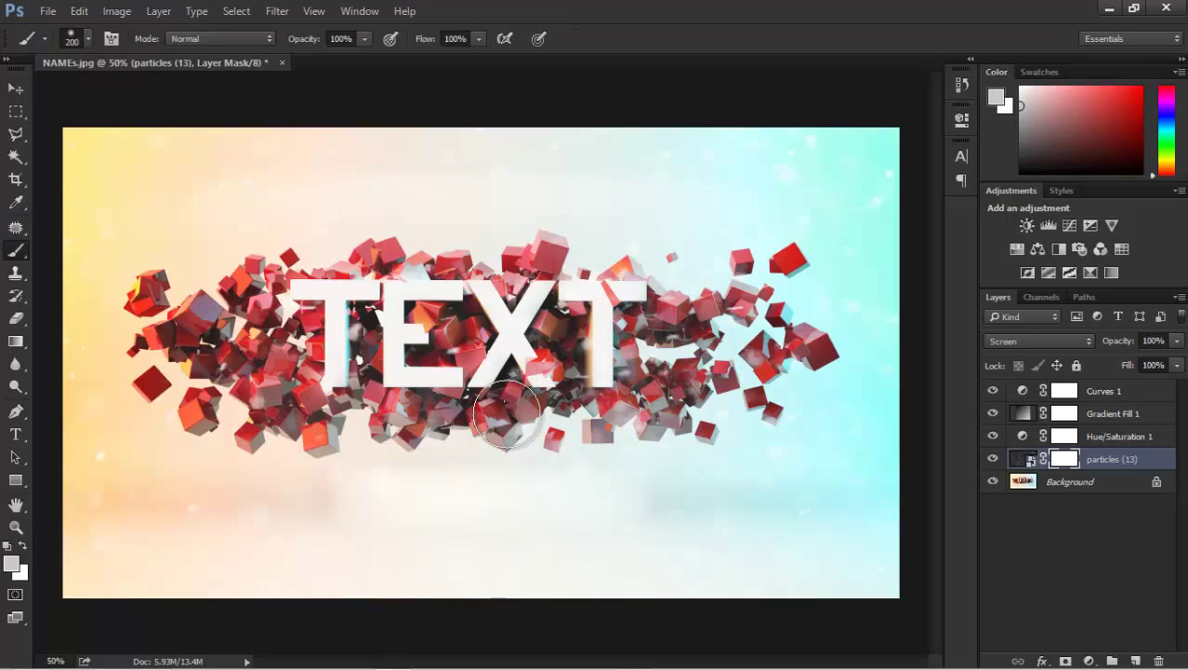
key(d)
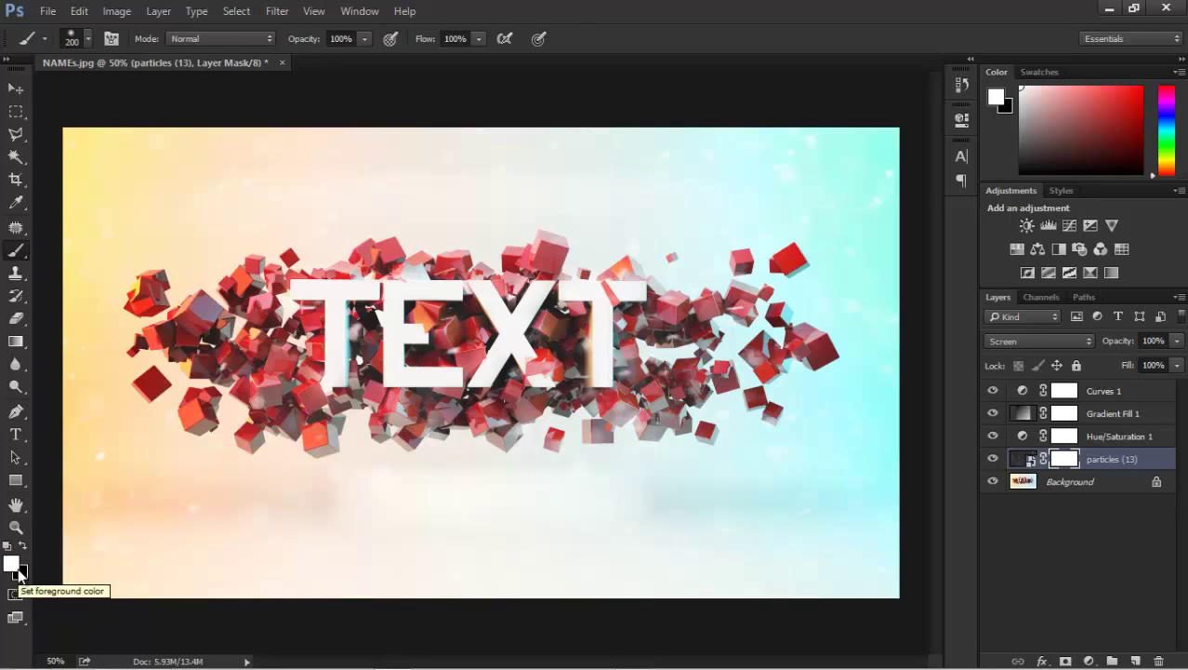
key(x)
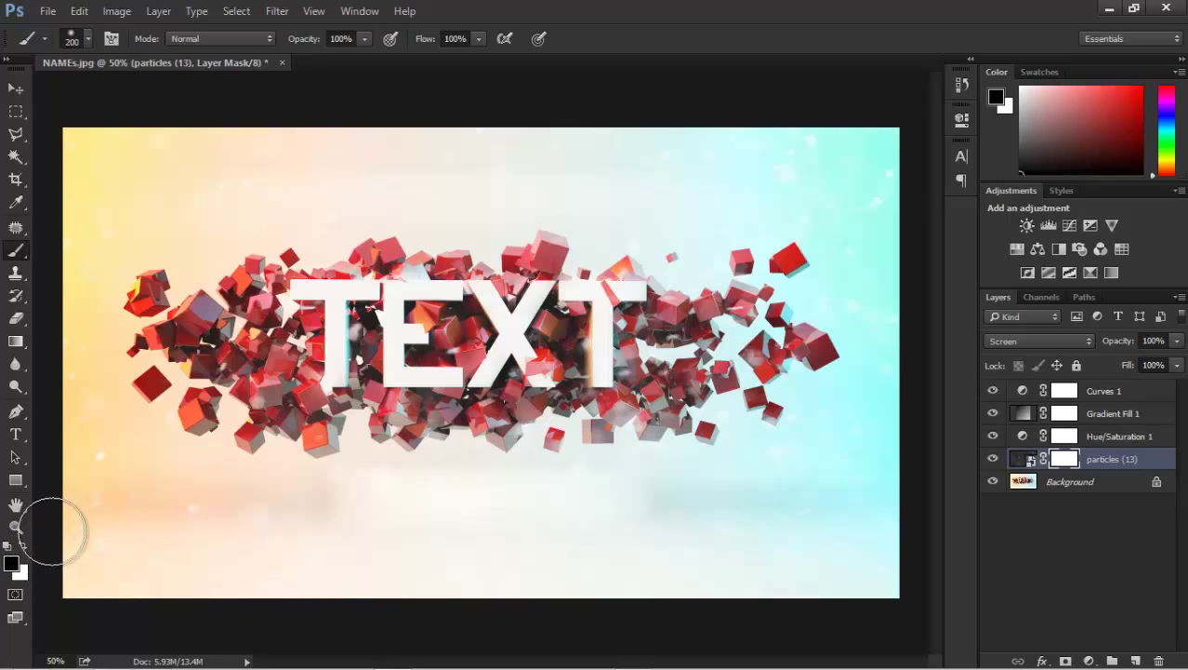
key(bracketright)
key(bracketright)
key(bracketright)
key(bracketright)
key(bracketright)
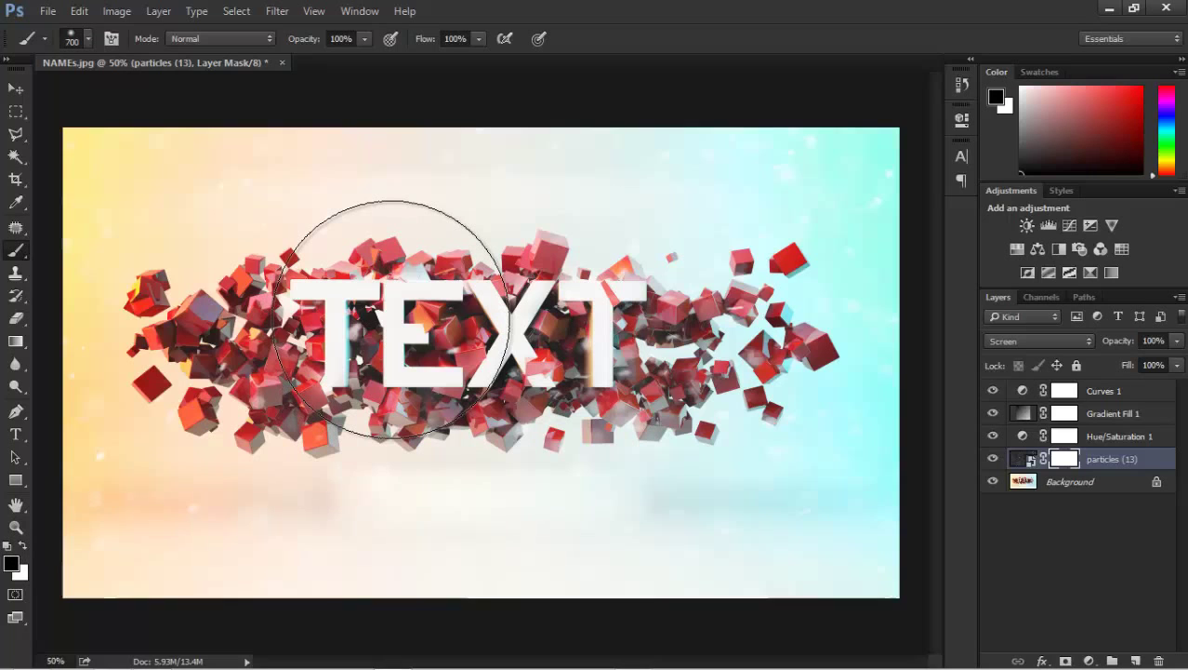
key(bracketright)
key(bracketright)
key(bracketright)
key(bracketright)
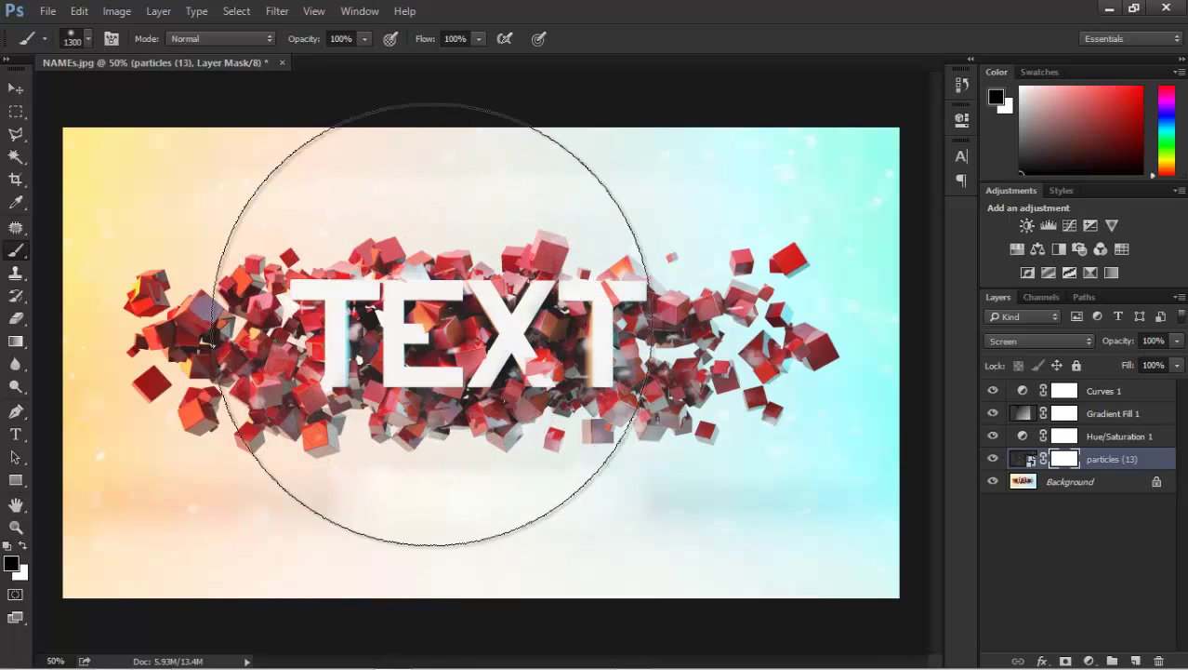
key(bracketright)
key(bracketright)
key(bracketright)
key(bracketleft)
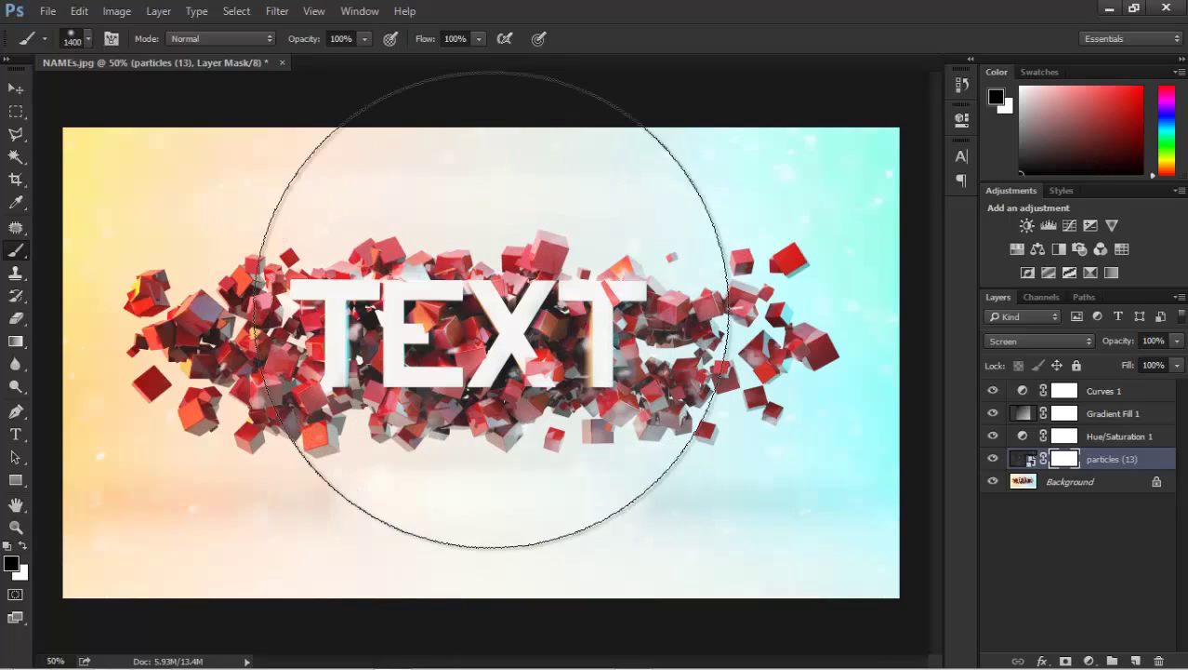
key(bracketright)
mouse_move(520, 364)
mouse_down()
mouse_move(491, 366)
mouse_move(491, 398)
mouse_move(464, 321)
mouse_move(526, 377)
mouse_move(534, 341)
mouse_move(418, 324)
mouse_move(489, 330)
mouse_move(413, 375)
mouse_move(372, 340)
mouse_move(528, 319)
mouse_move(529, 398)
mouse_move(562, 394)
mouse_up()
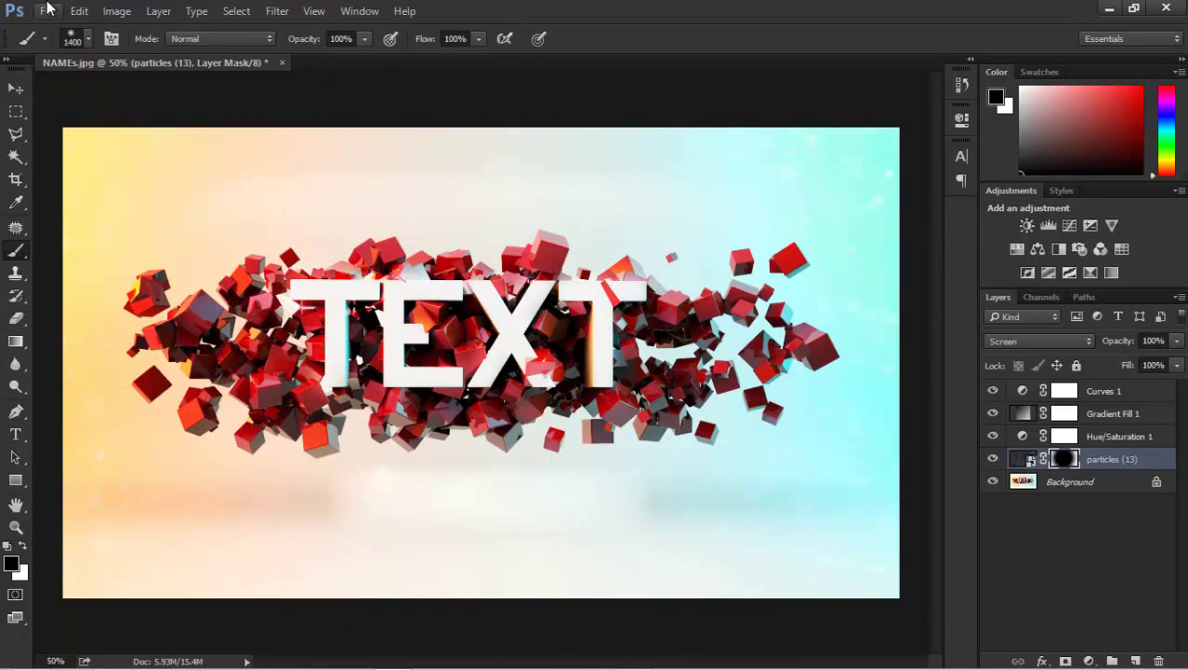
Place the Dust-Particle (2) image into the document as an embedded layer.
click(47, 11)
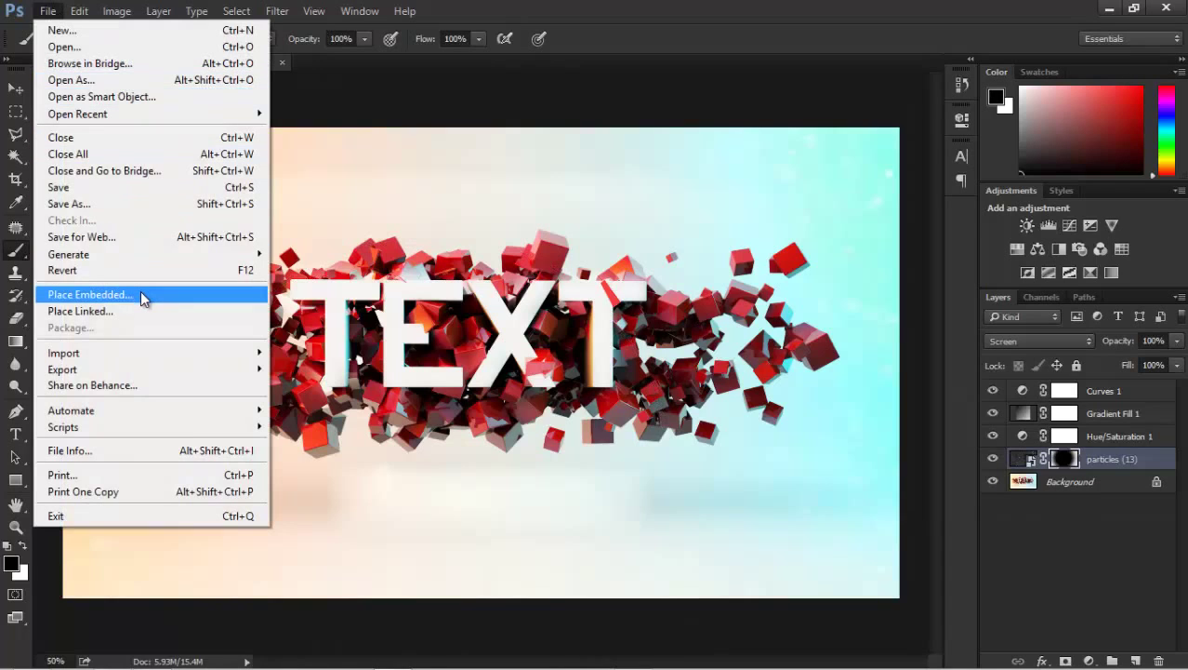
click(141, 294)
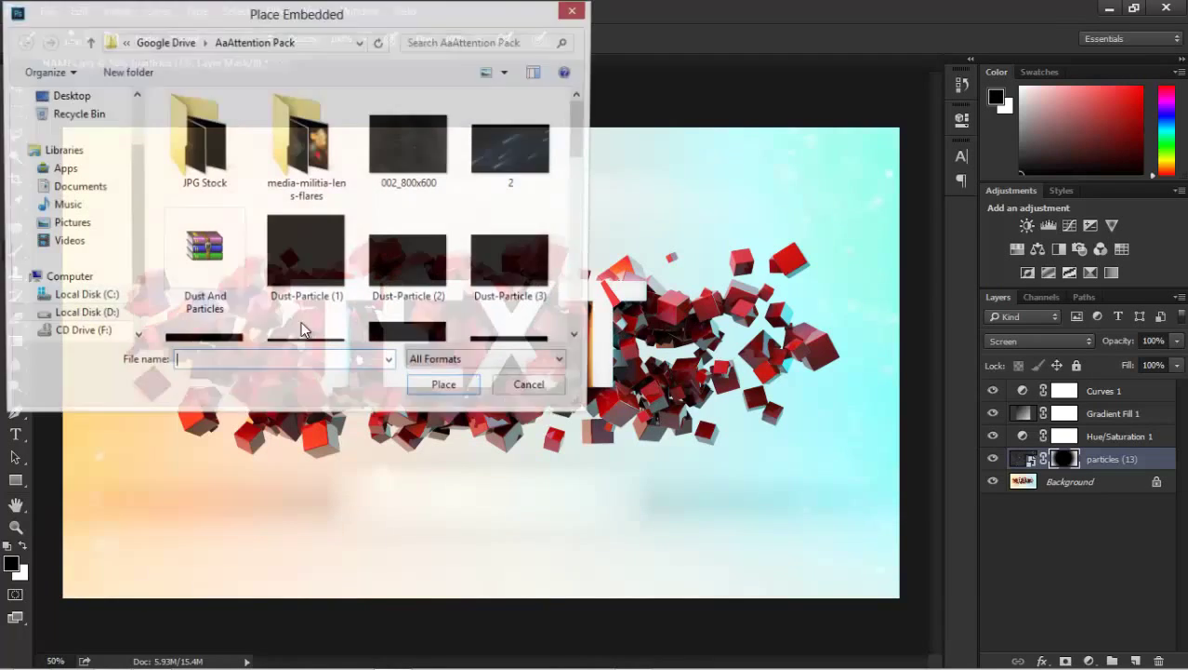
click(325, 158)
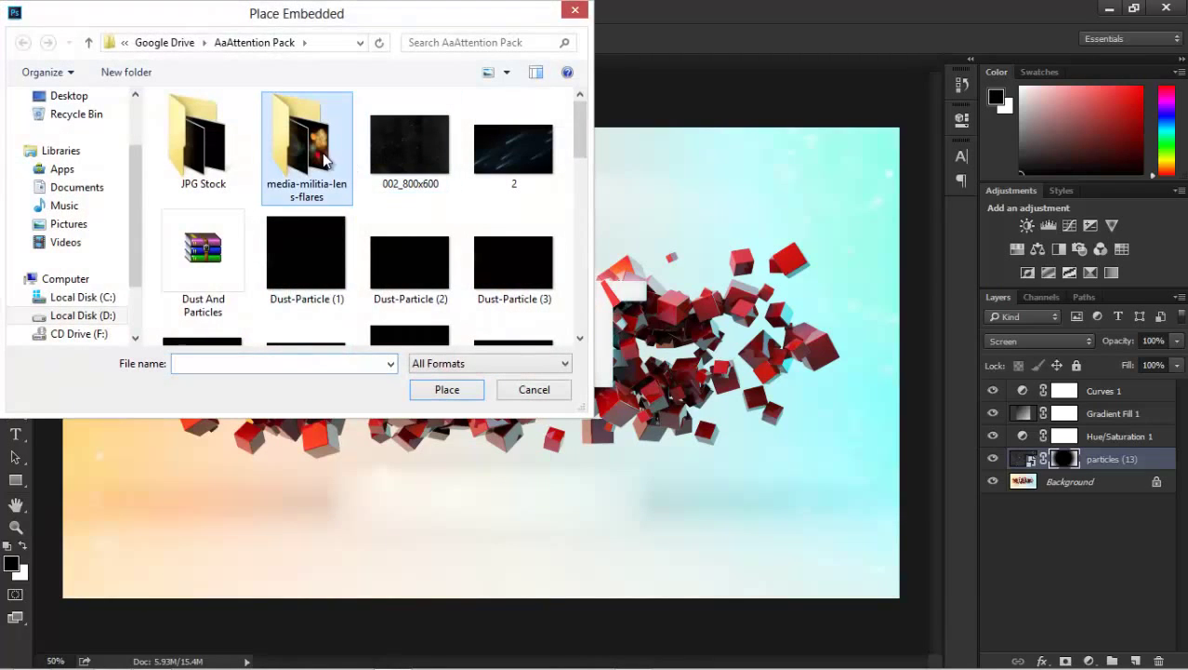
drag(579, 141, 579, 176)
click(313, 121)
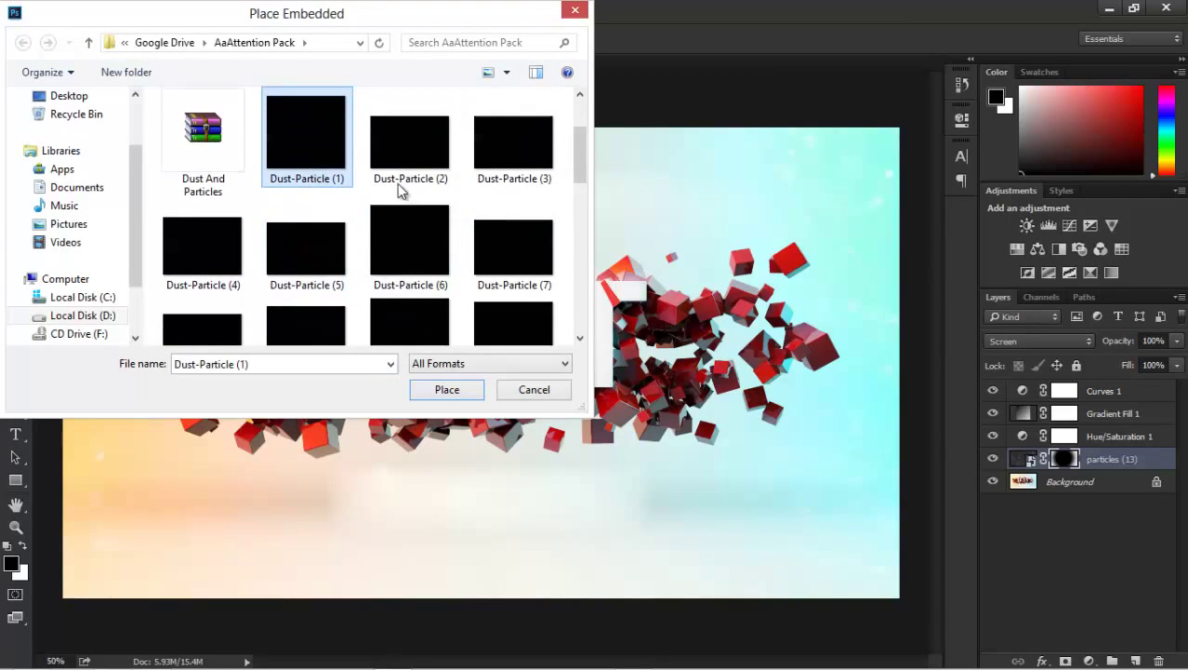
click(409, 169)
click(424, 394)
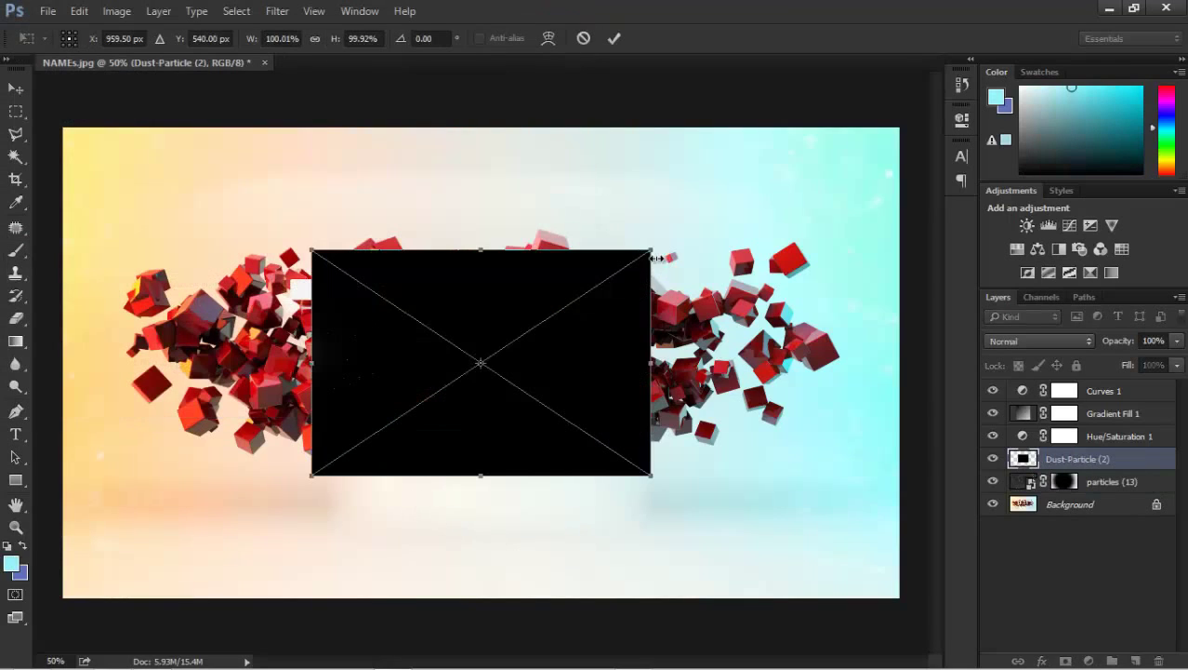
Rotate the dust image -90°, scale it to about 325% and shift it up over the canvas.
drag(657, 257, 928, 137)
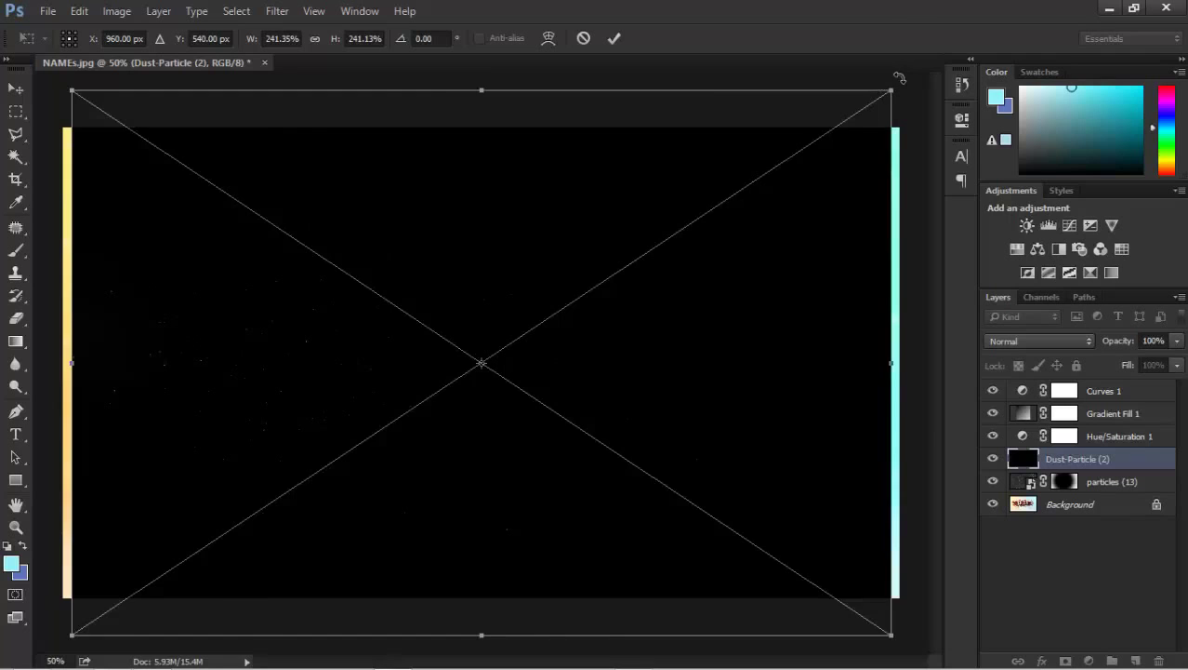
drag(899, 77, 240, 82)
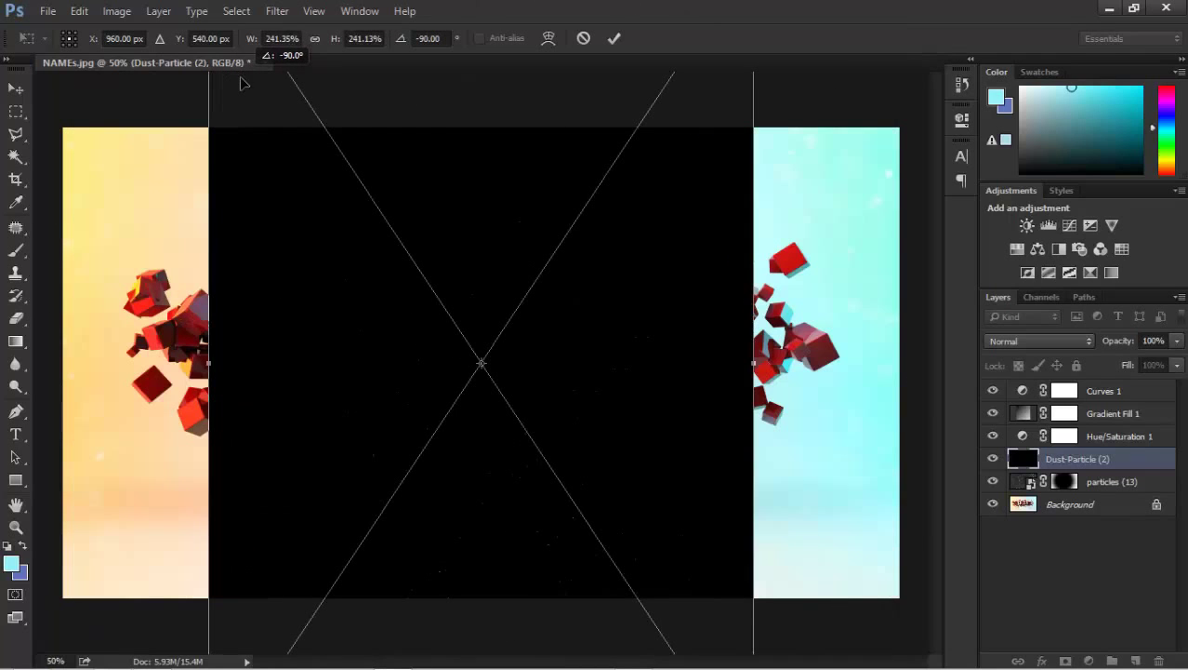
drag(514, 571, 544, 404)
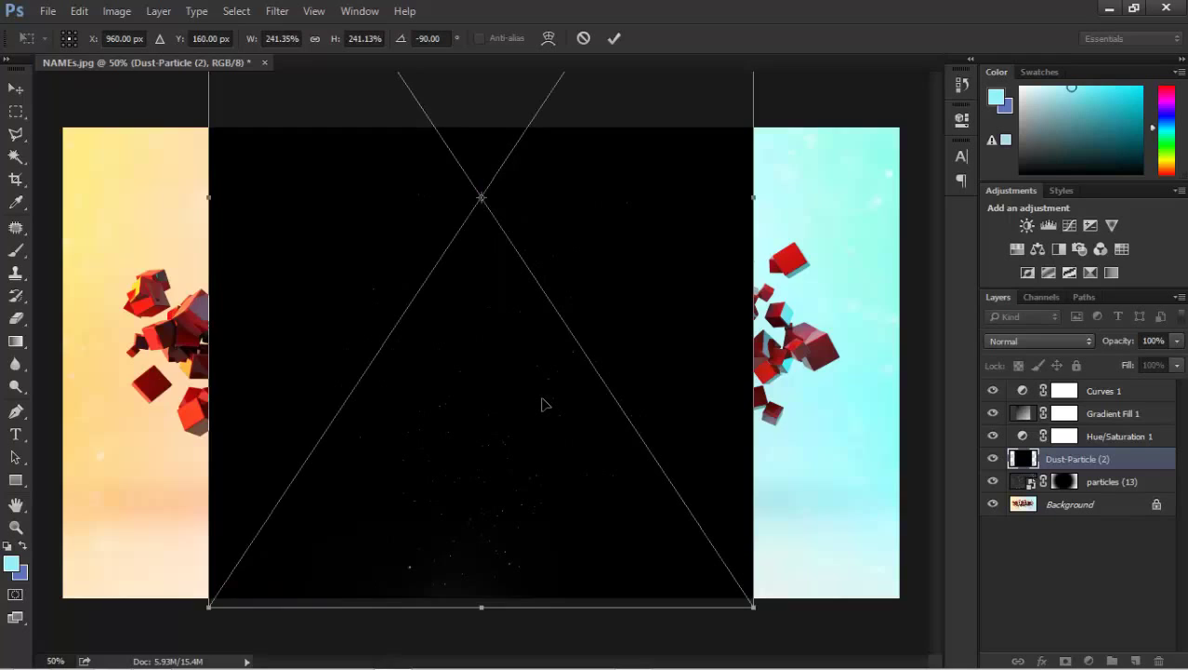
key(ctrl+minus)
key(ctrl+minus)
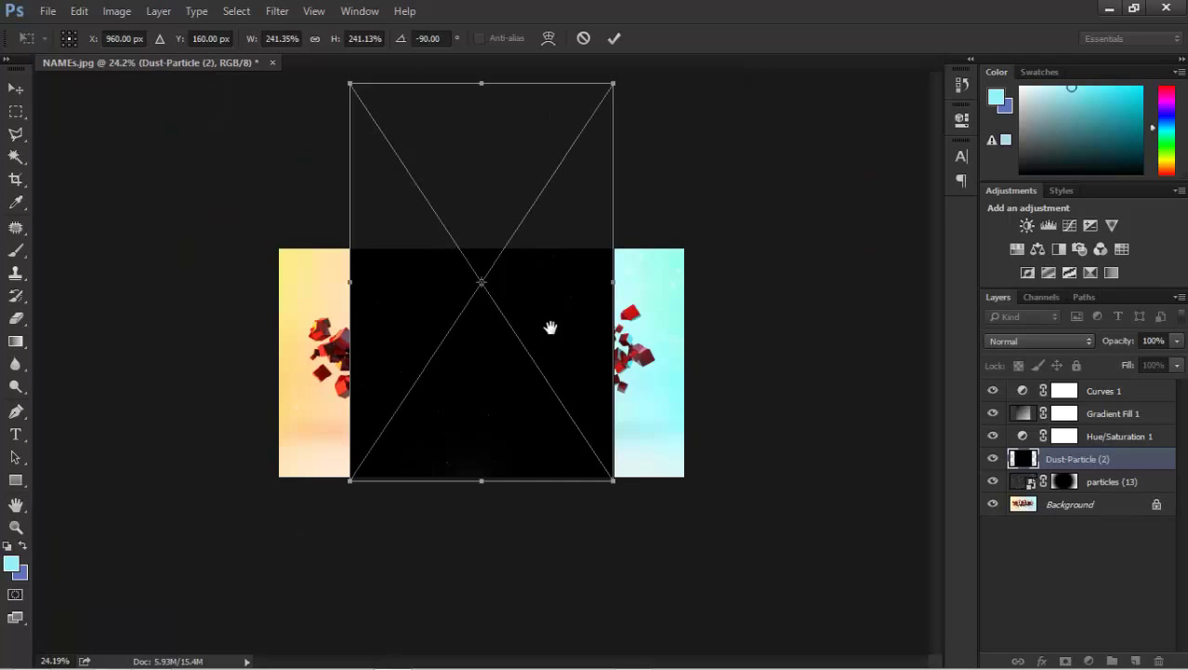
drag(613, 81, 703, 50)
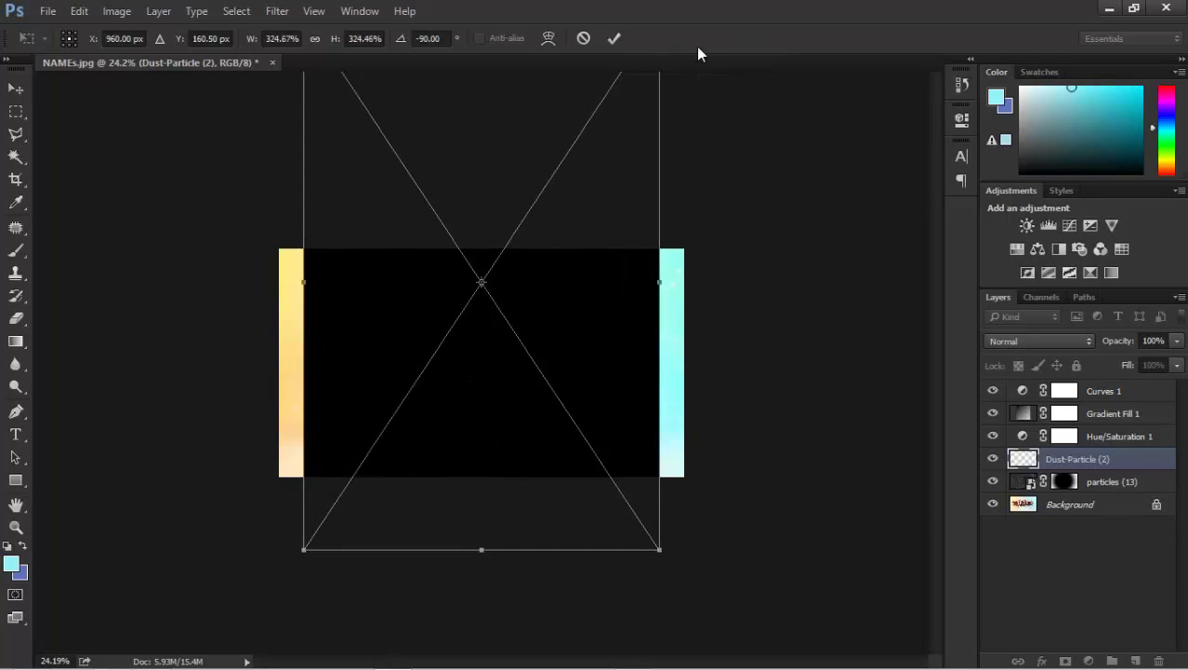
drag(501, 433, 518, 376)
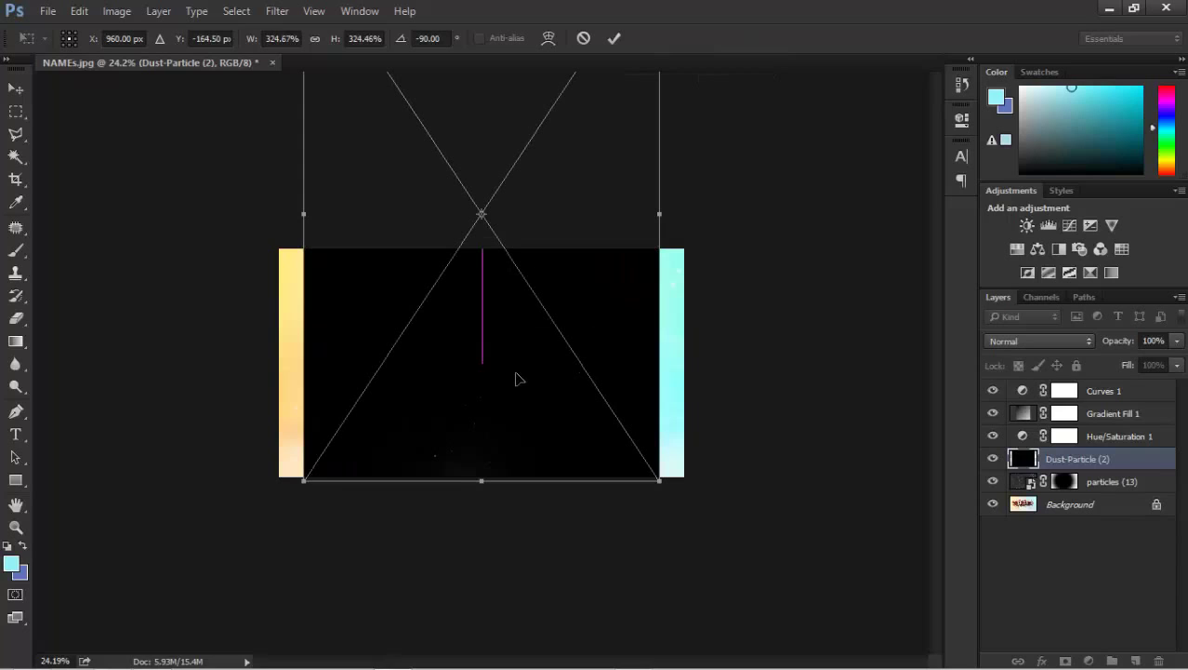
Commit the dust layer and, after trying Color Dodge and Lighten, set its blend mode to Screen.
key(b)
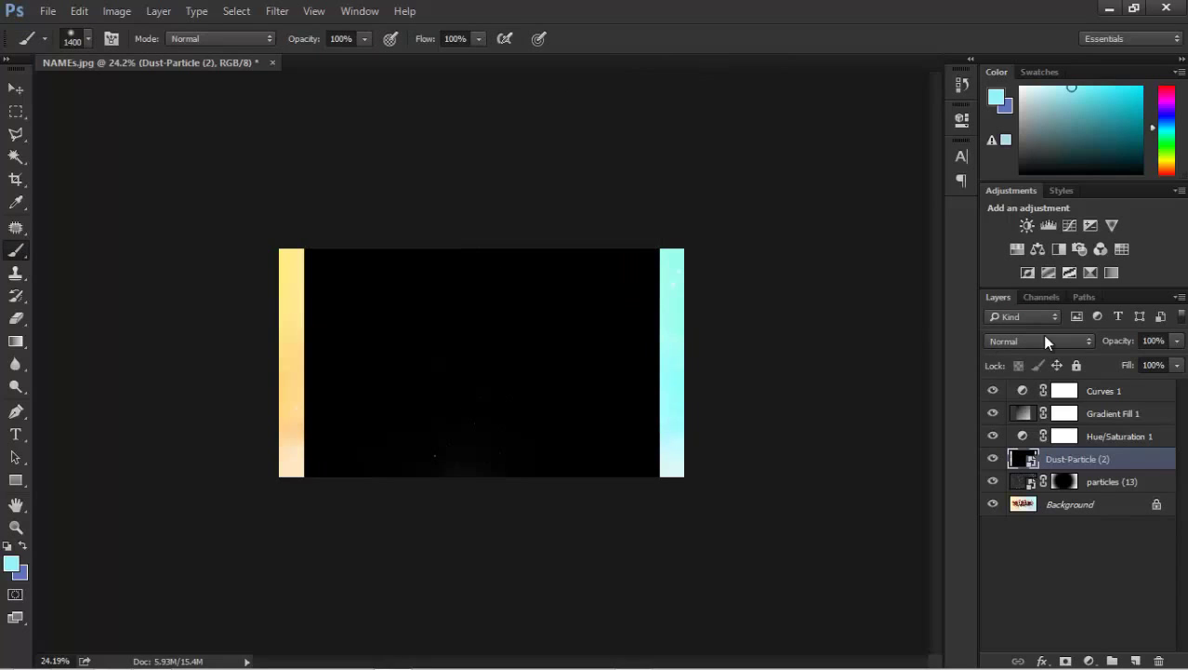
click(1076, 340)
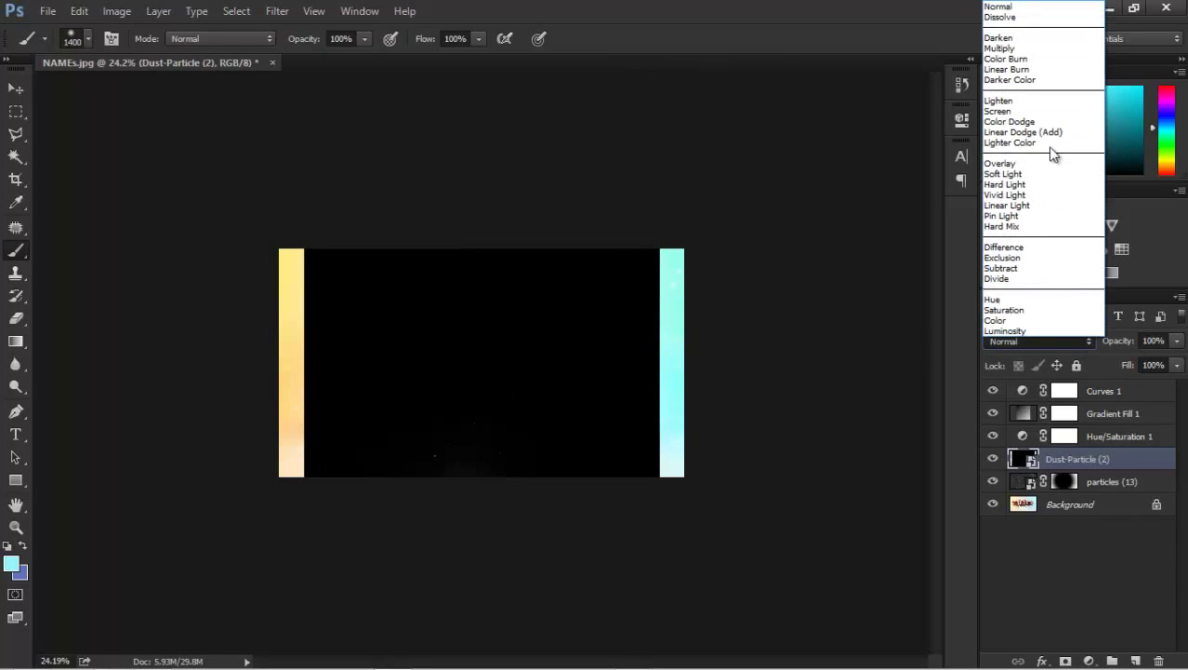
click(1046, 111)
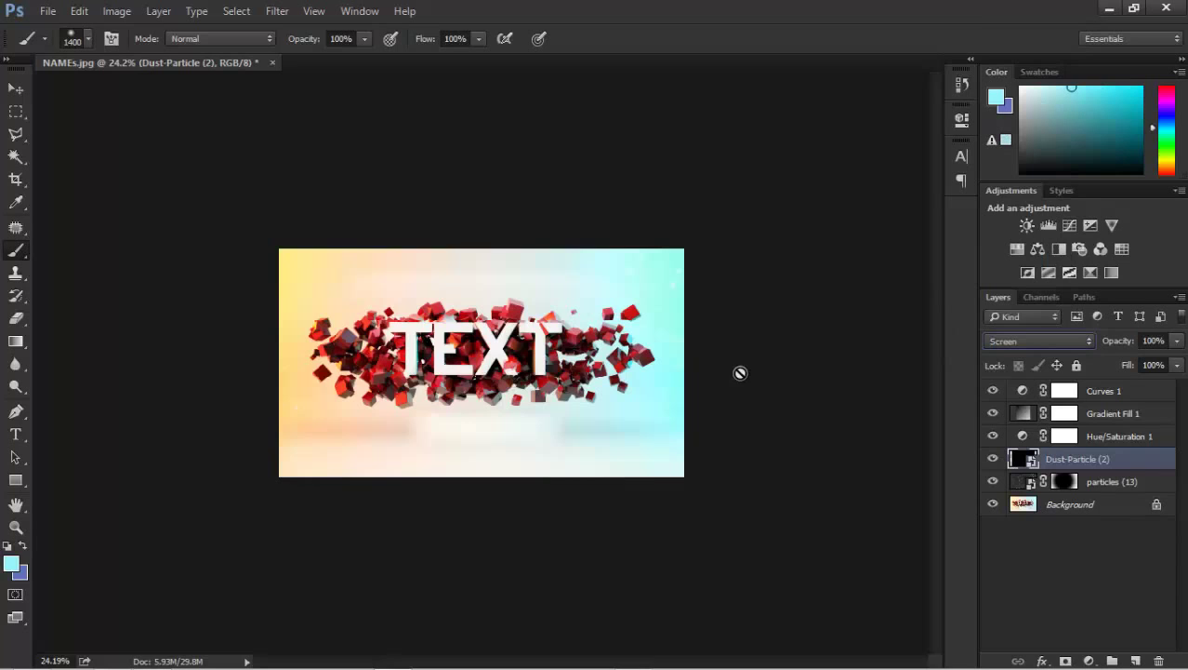
key(ctrl+0)
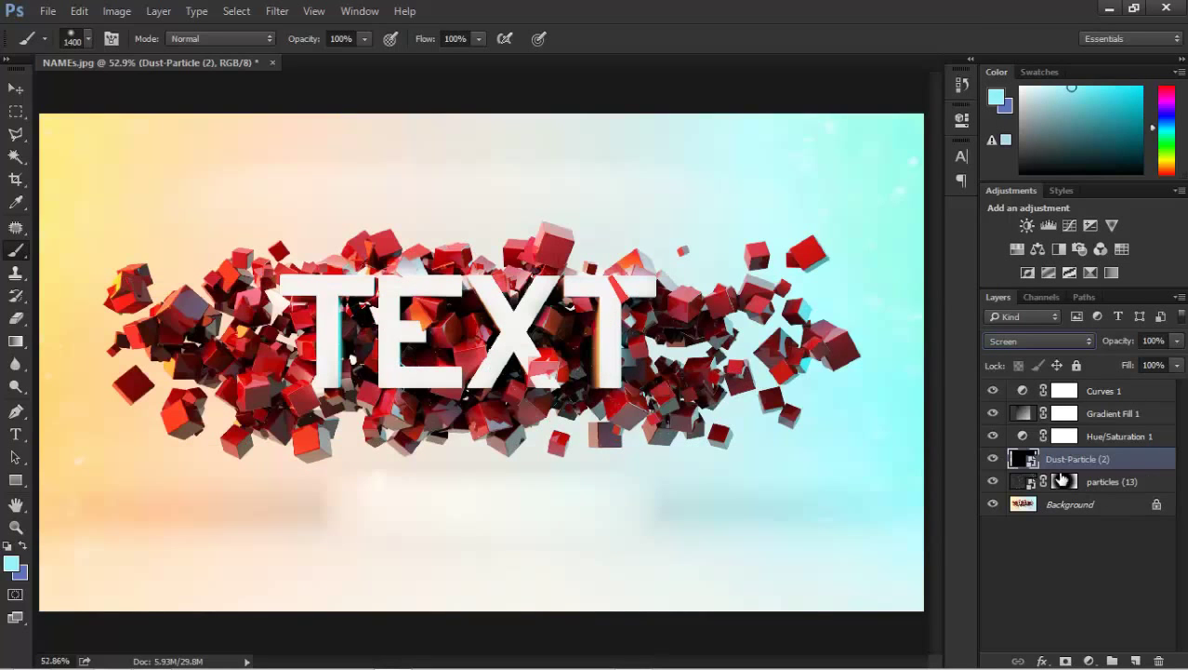
click(1039, 342)
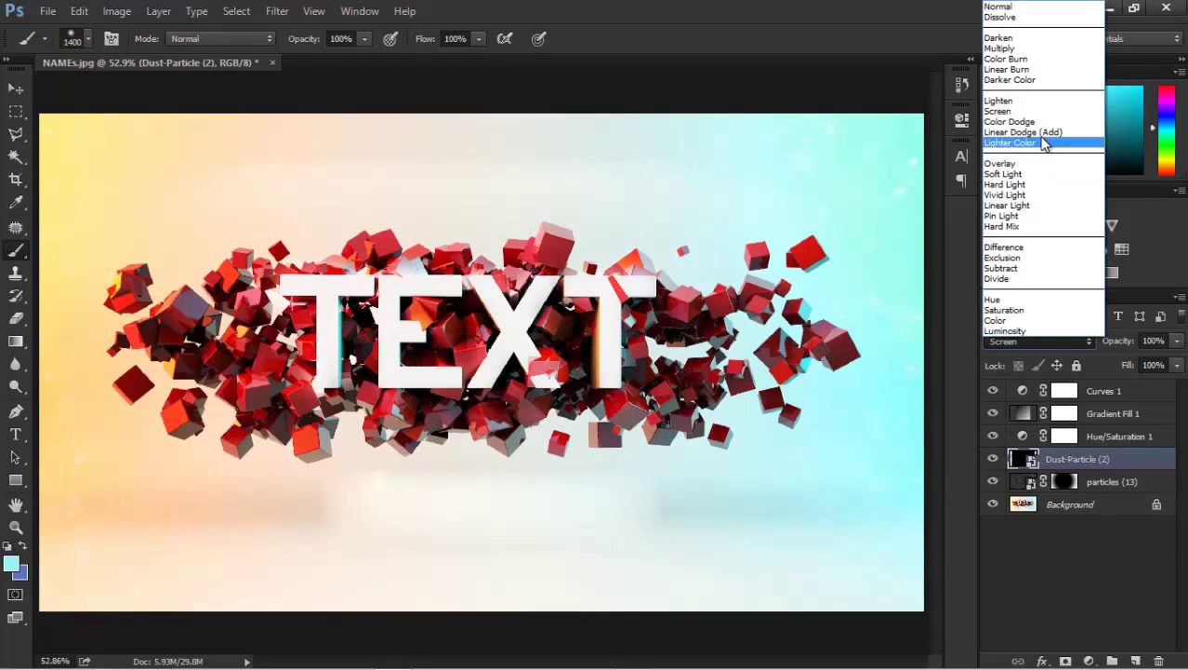
click(1013, 122)
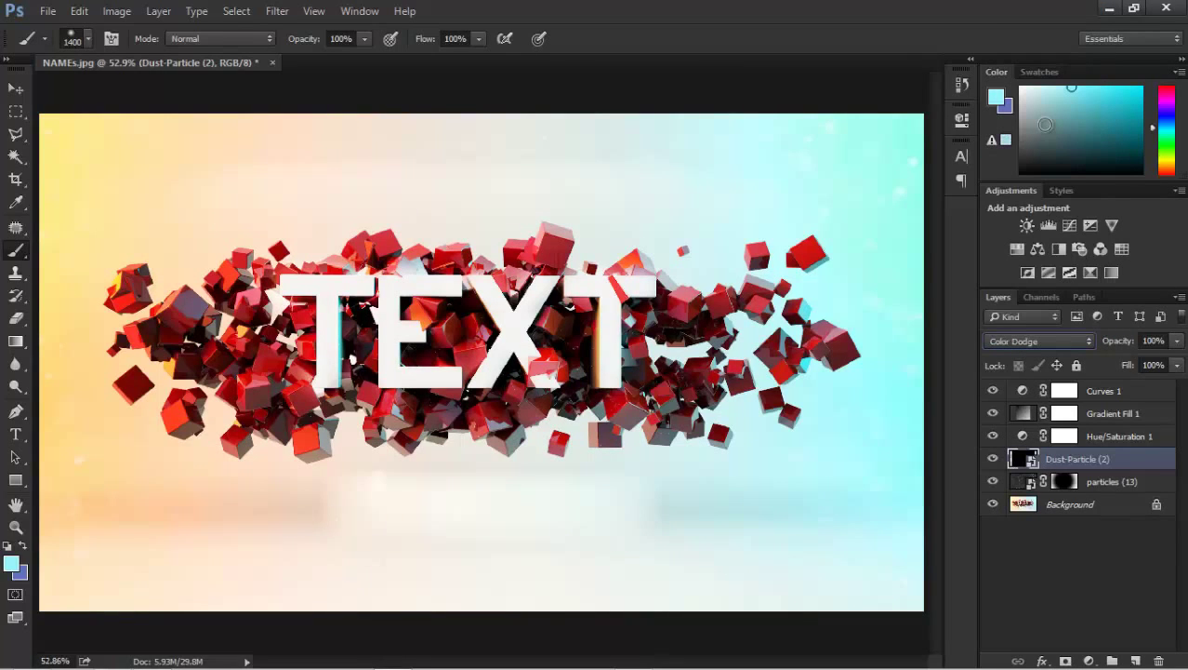
click(1056, 343)
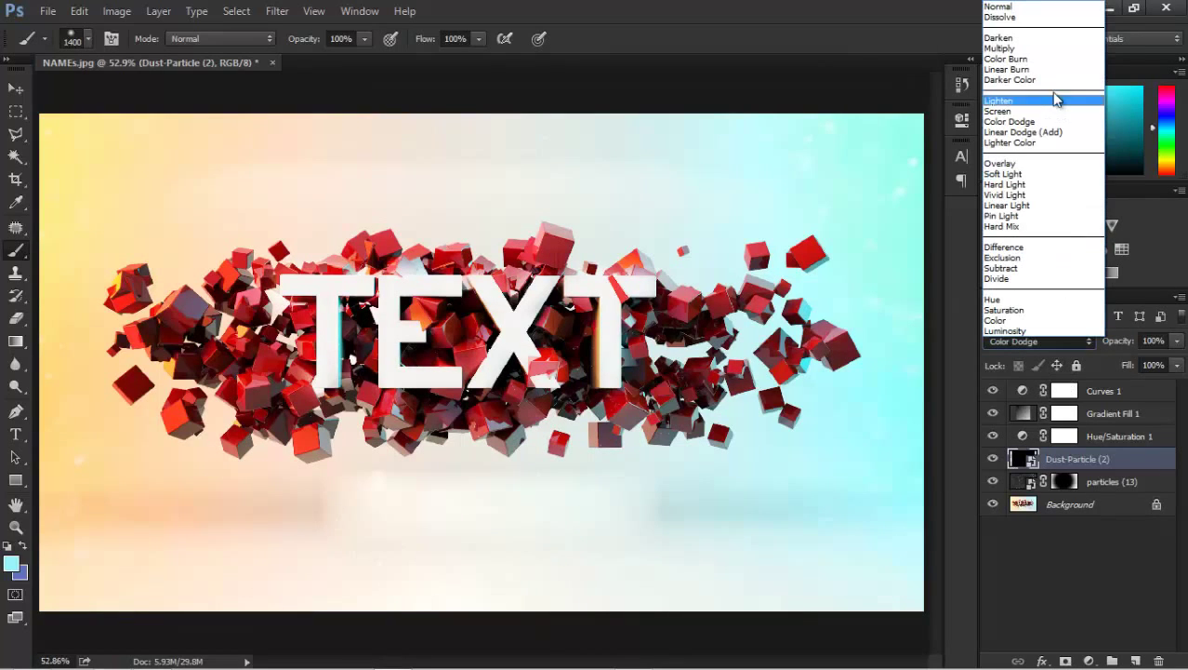
click(1046, 101)
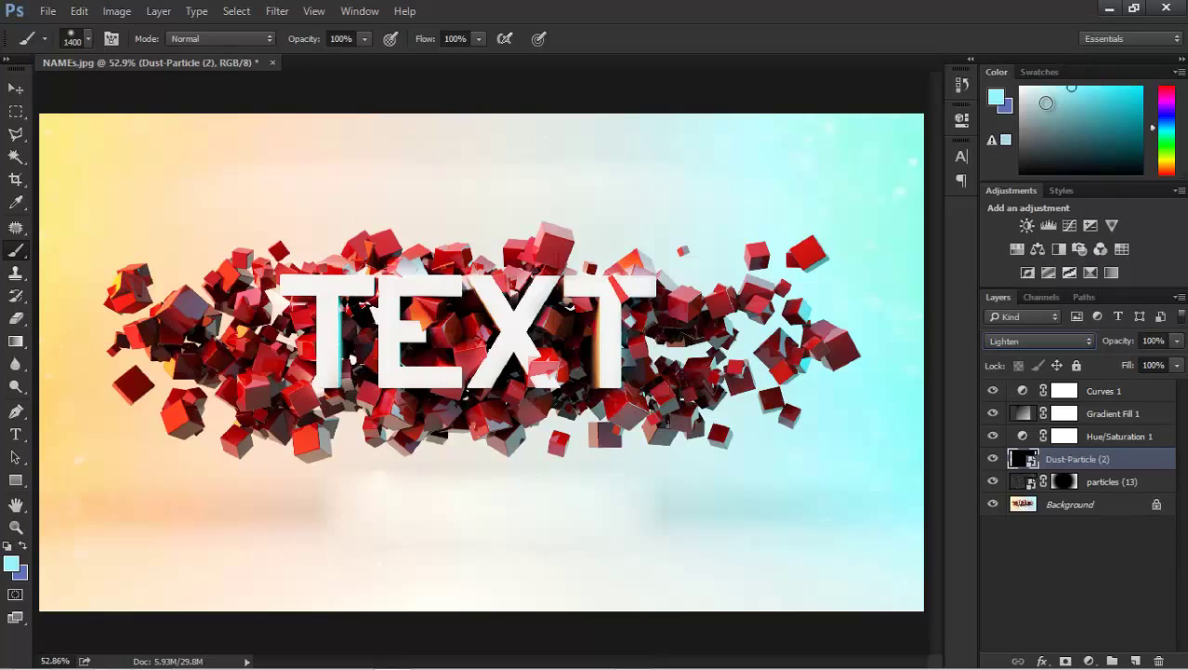
click(1037, 341)
click(1039, 111)
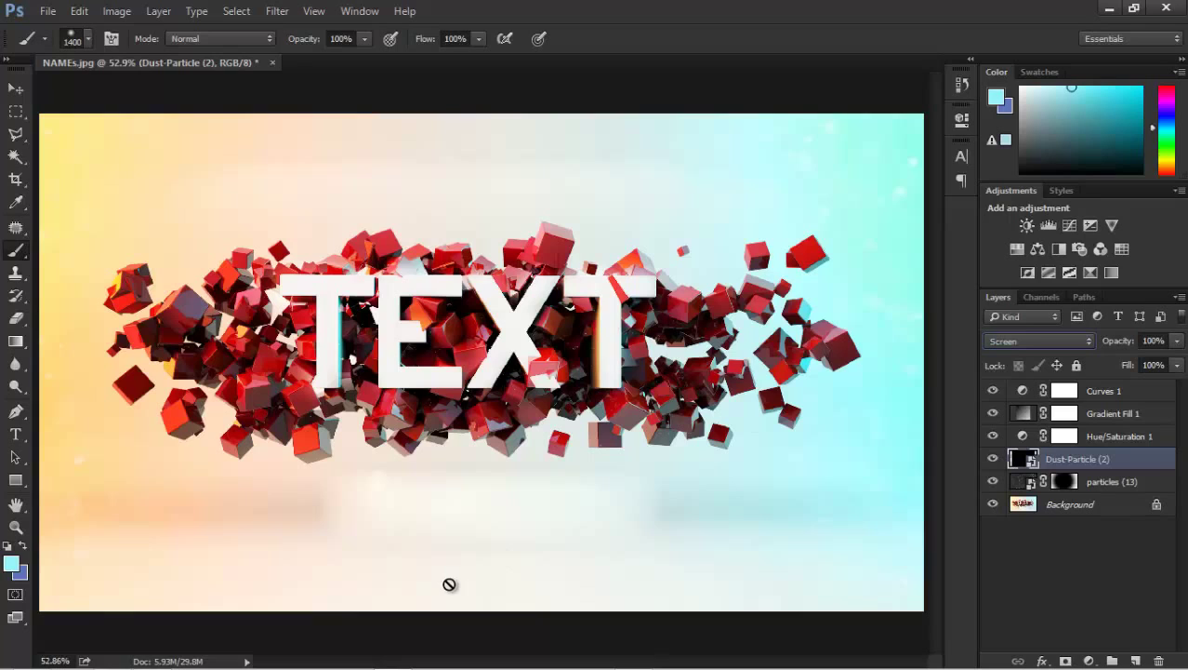
Drag the Dust-Particle (2) layer lower and inspect the specks at 100% zoom.
click(13, 90)
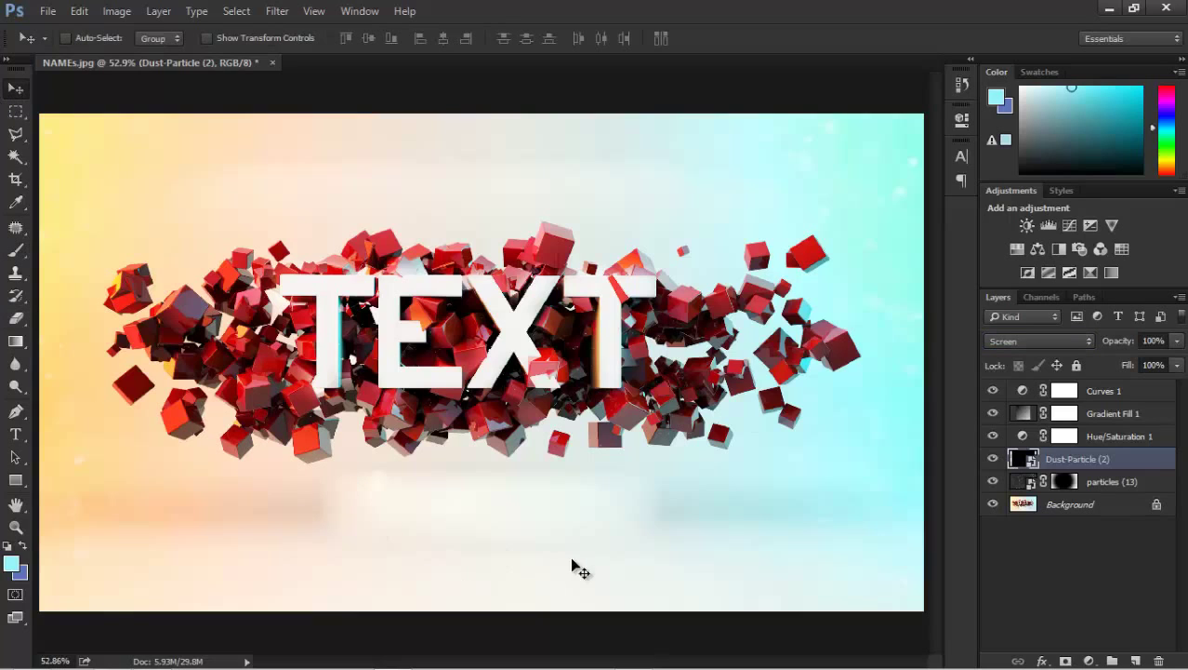
drag(477, 352, 468, 415)
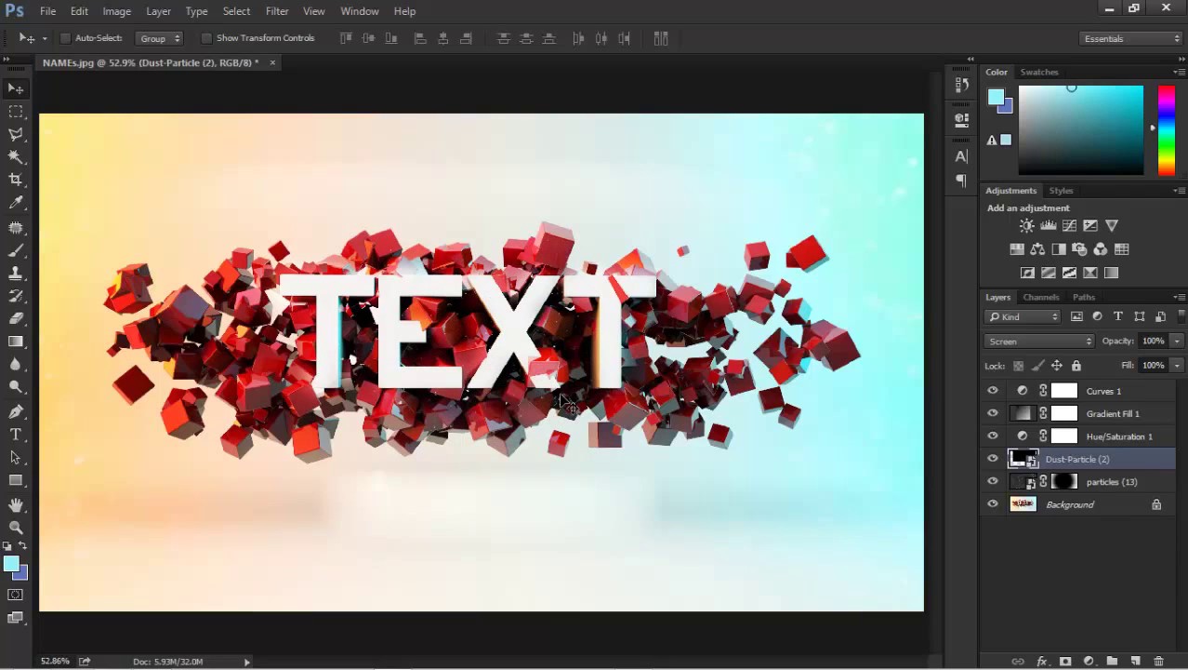
key(ctrl)
key(ctrl+1)
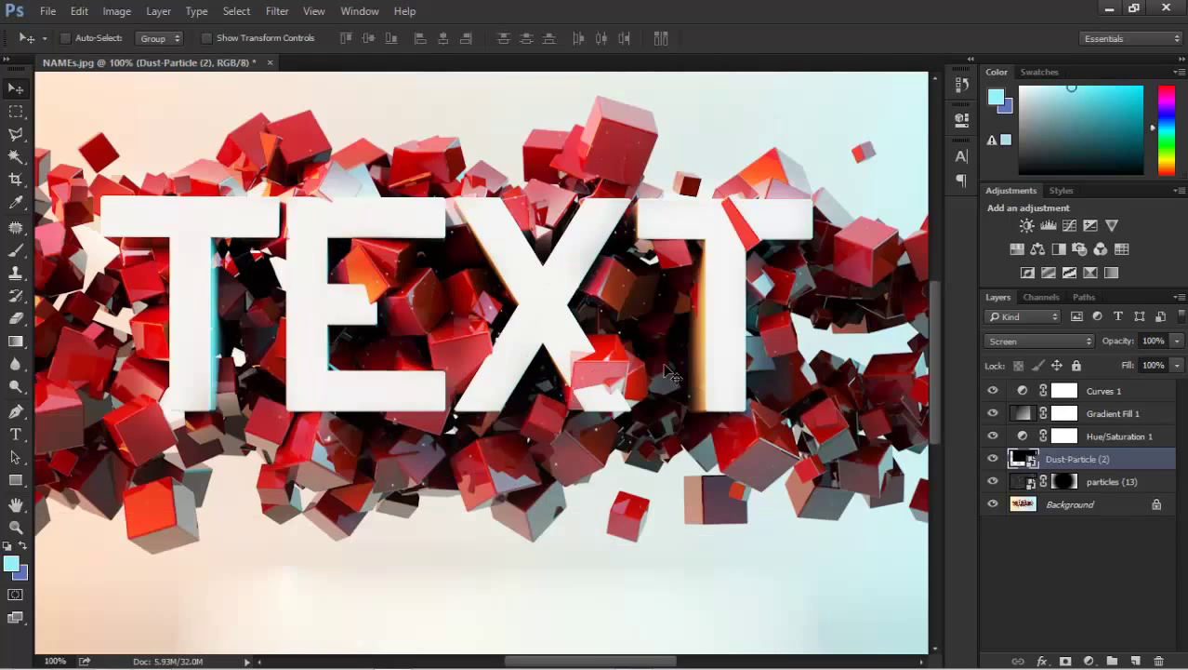
key(ctrl)
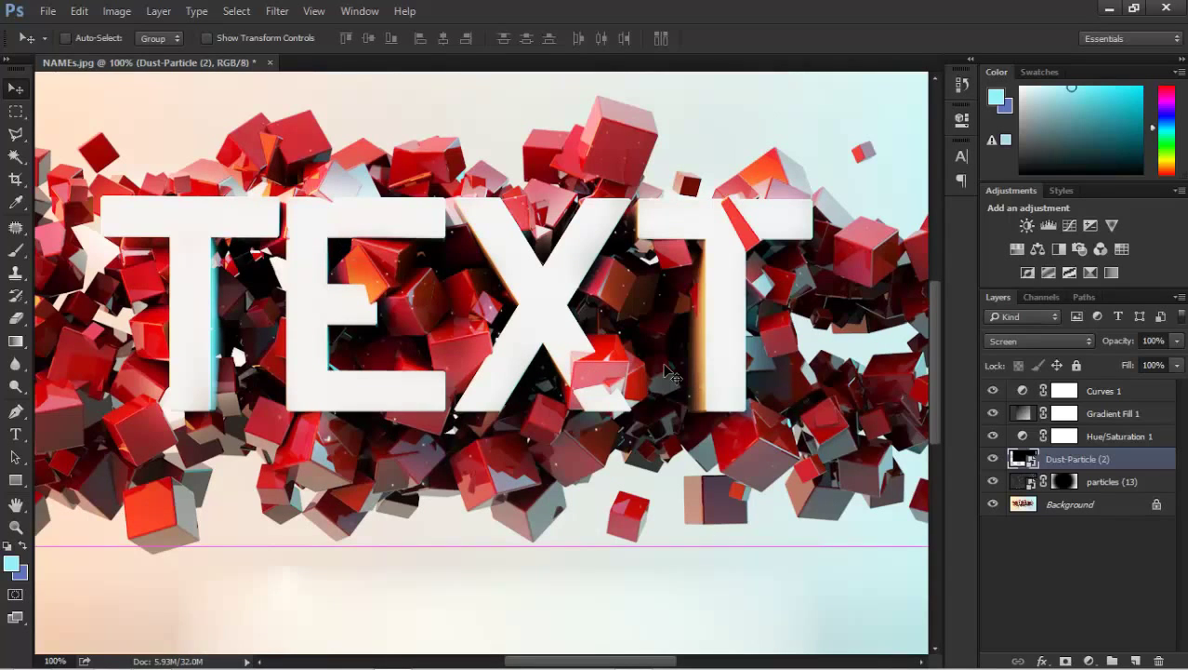
key(ctrl+0)
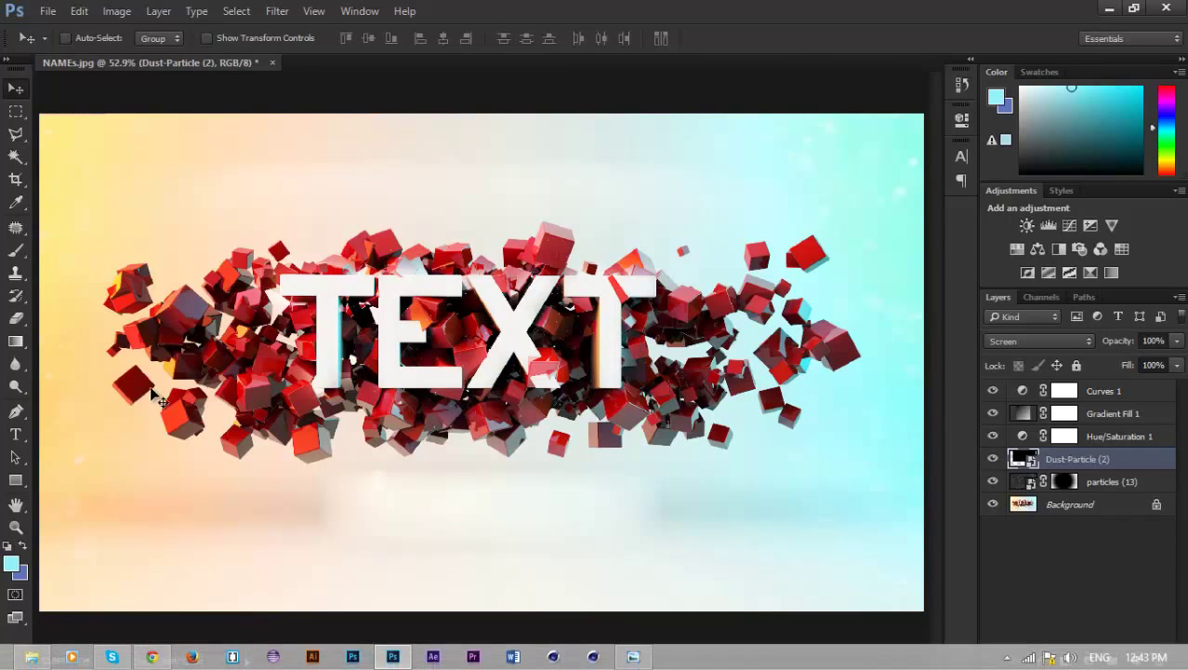
Place Optical-3b-psdbox from the JPG Stock folder as an embedded layer.
click(50, 13)
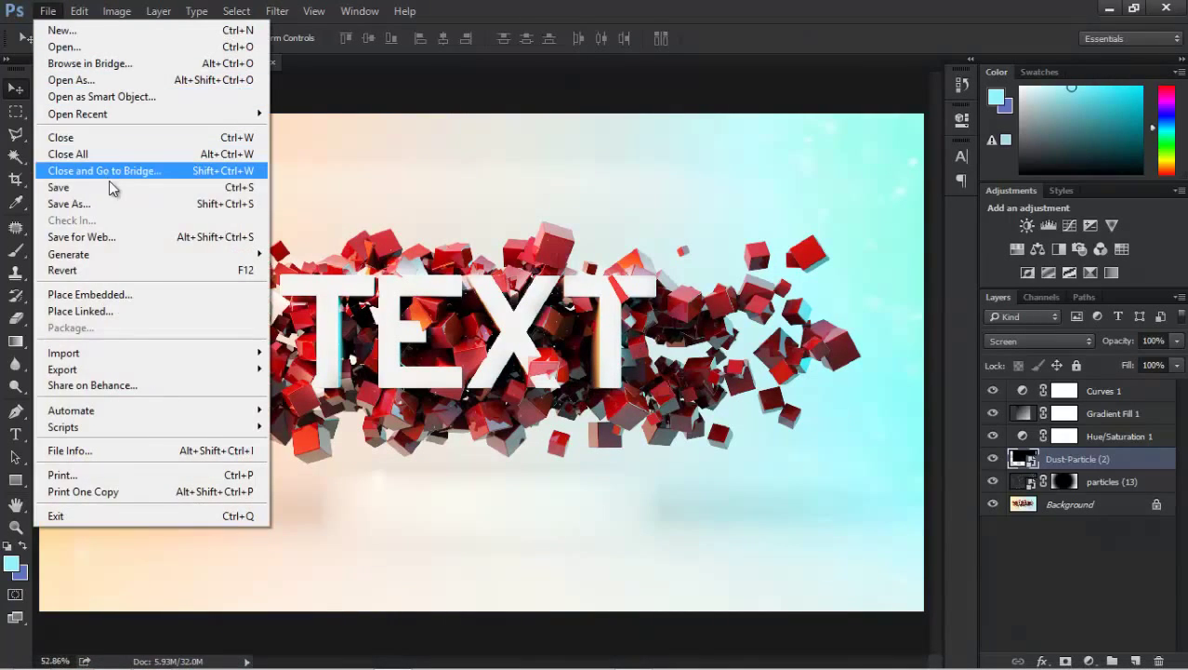
click(117, 295)
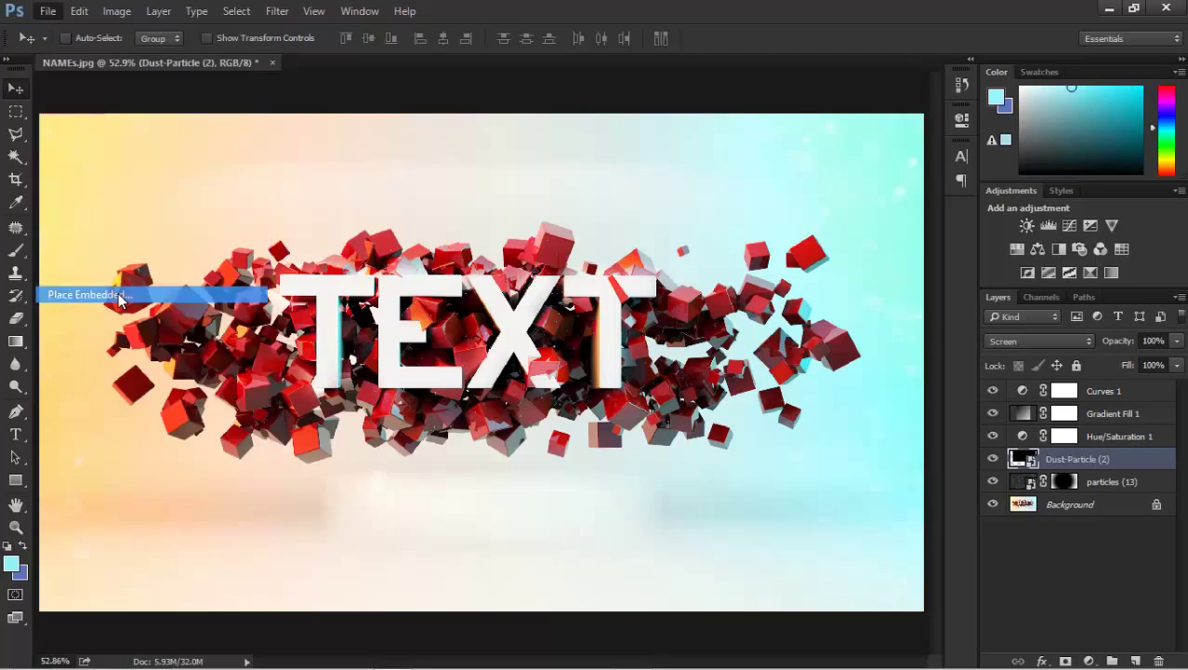
double_click(210, 172)
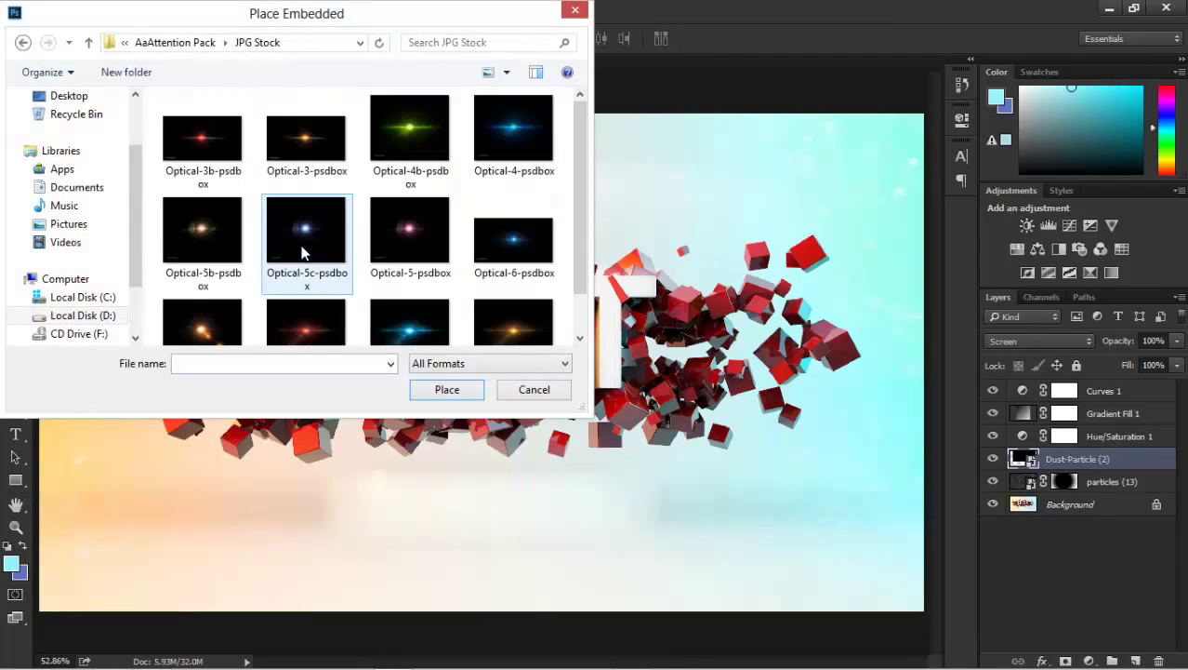
click(308, 141)
click(207, 155)
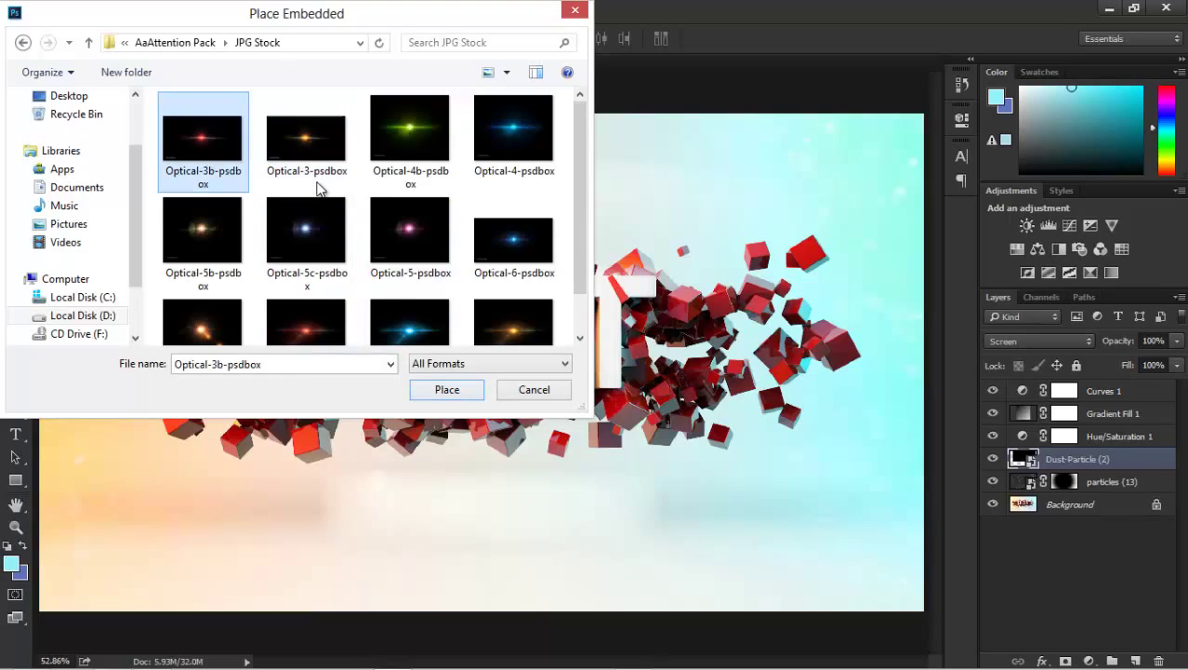
click(448, 389)
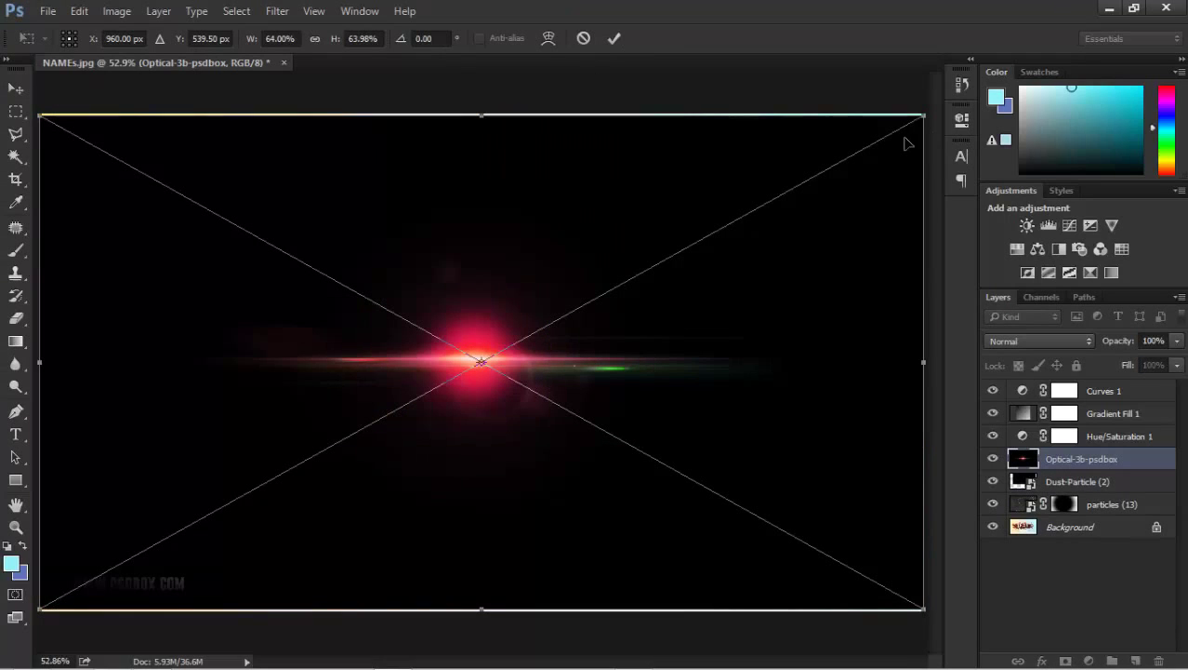
Scale the flare to 72%, blend it in Screen mode, nudge it down and commit.
drag(926, 113, 978, 83)
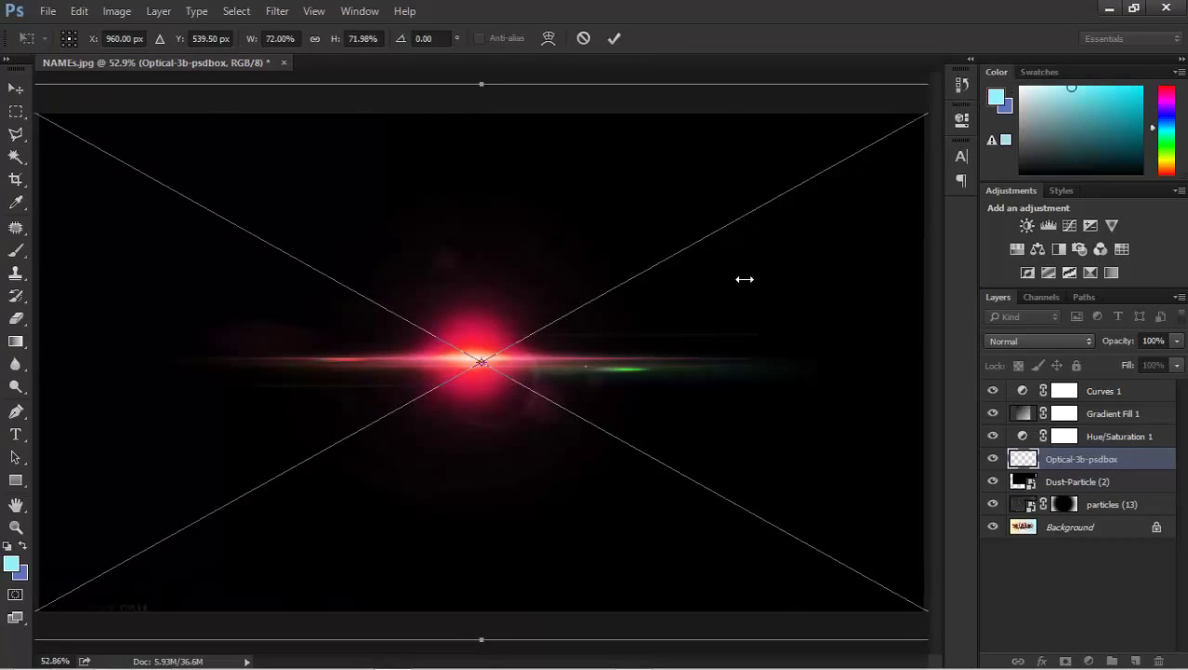
click(1007, 343)
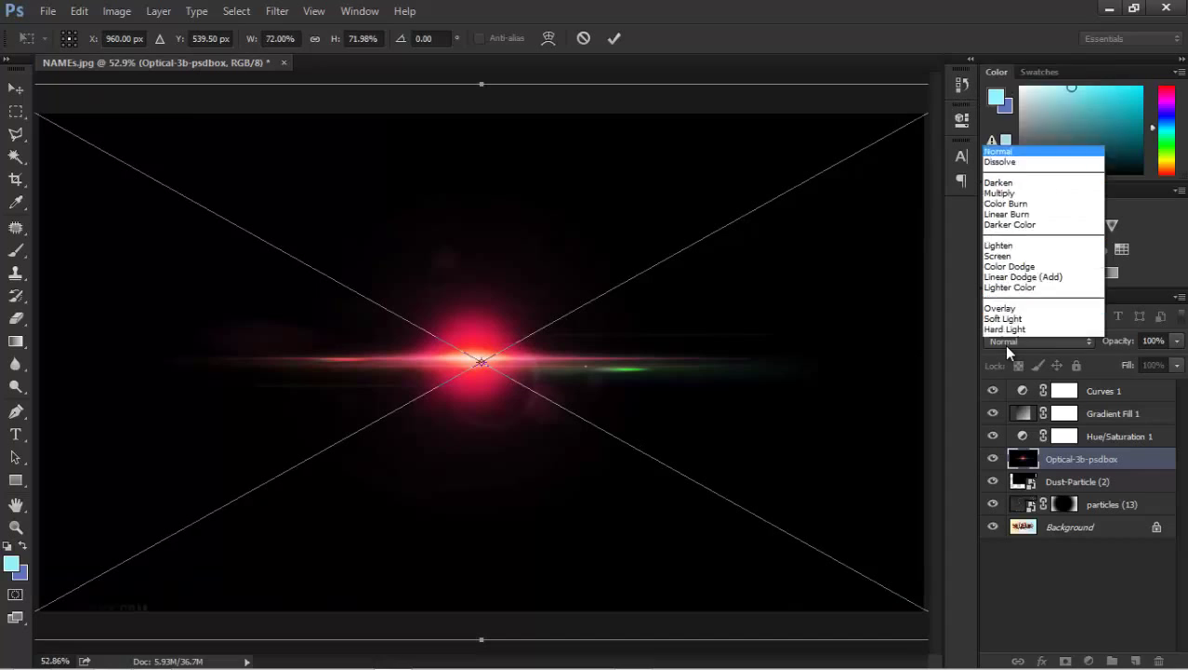
click(1004, 109)
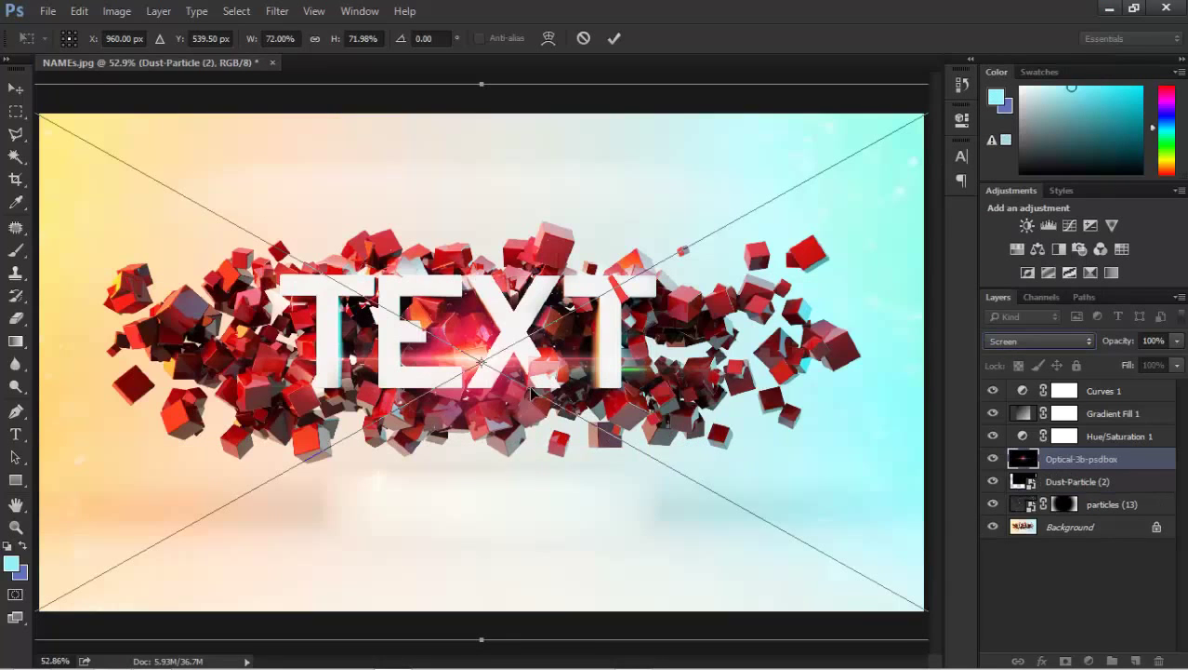
drag(526, 375, 515, 397)
key(Return)
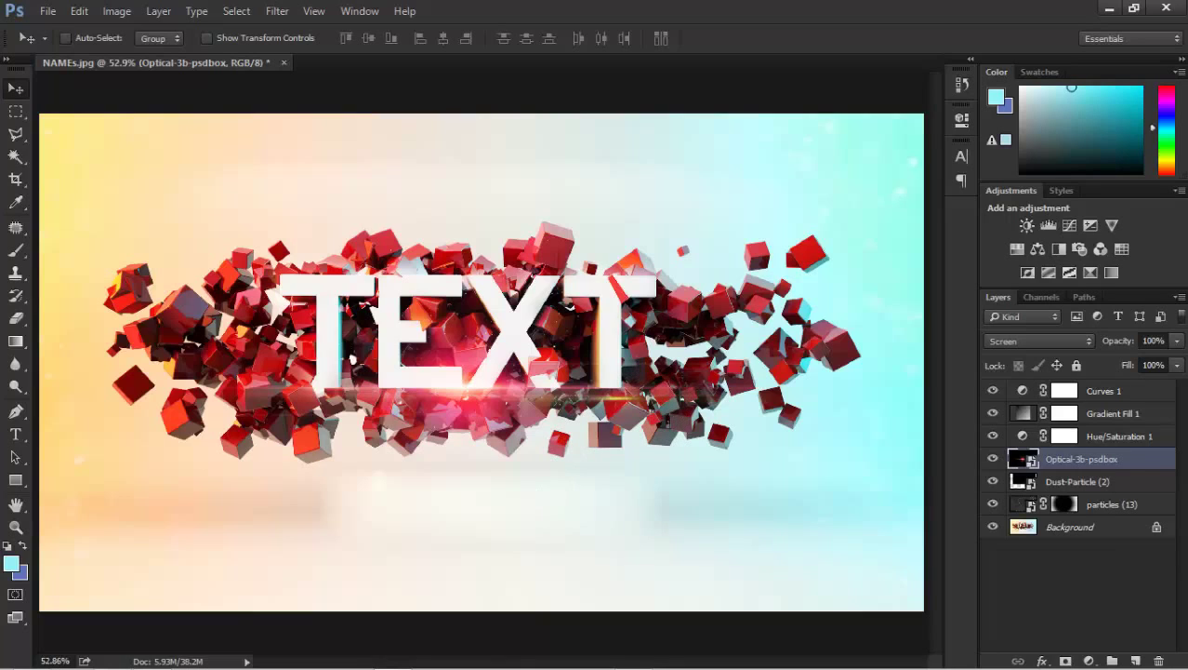
Bring up the Tutorial 1 - Part 2 reference render in Windows Photo Viewer.
mouse_move(38, 668)
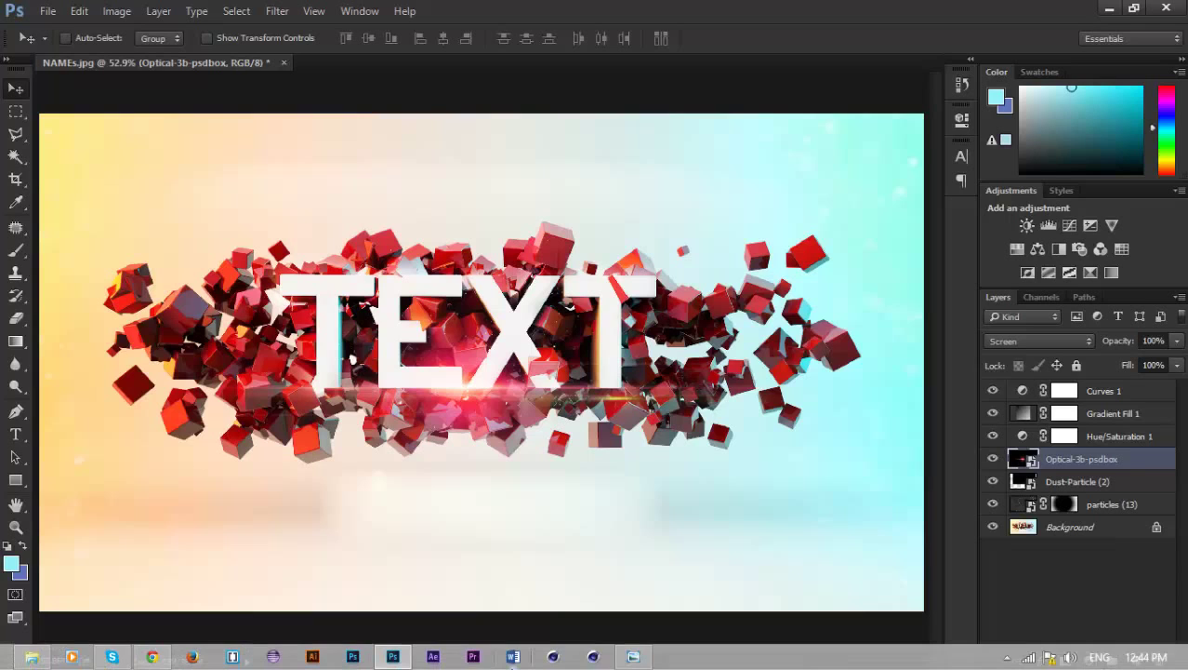
click(636, 658)
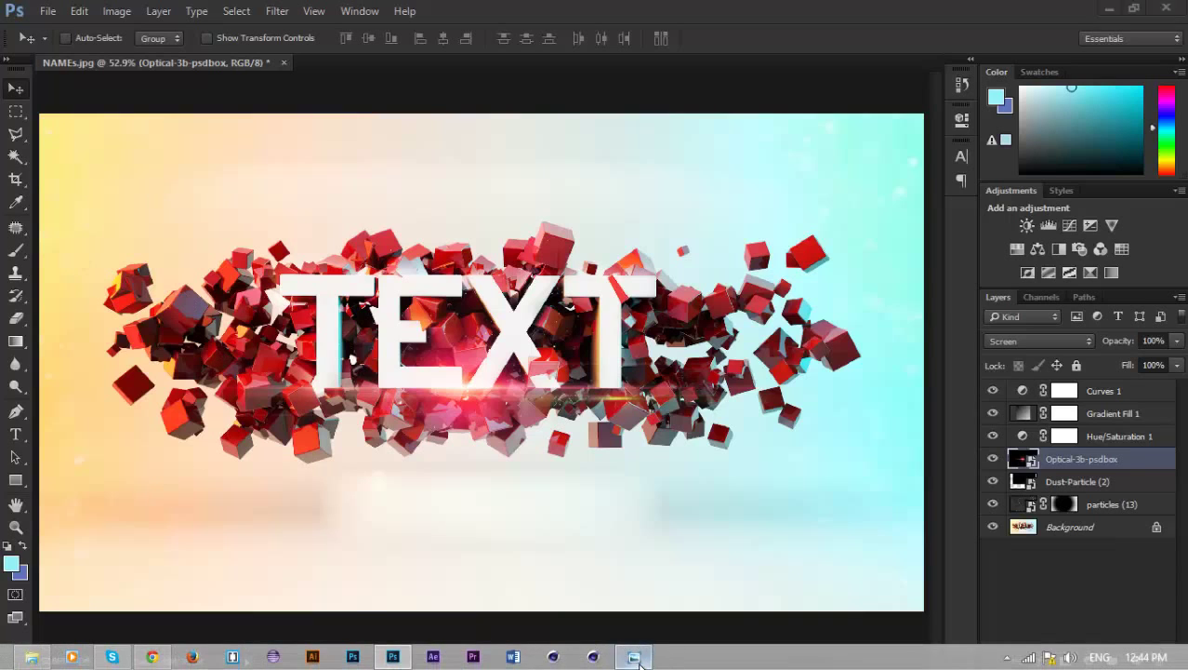
click(552, 647)
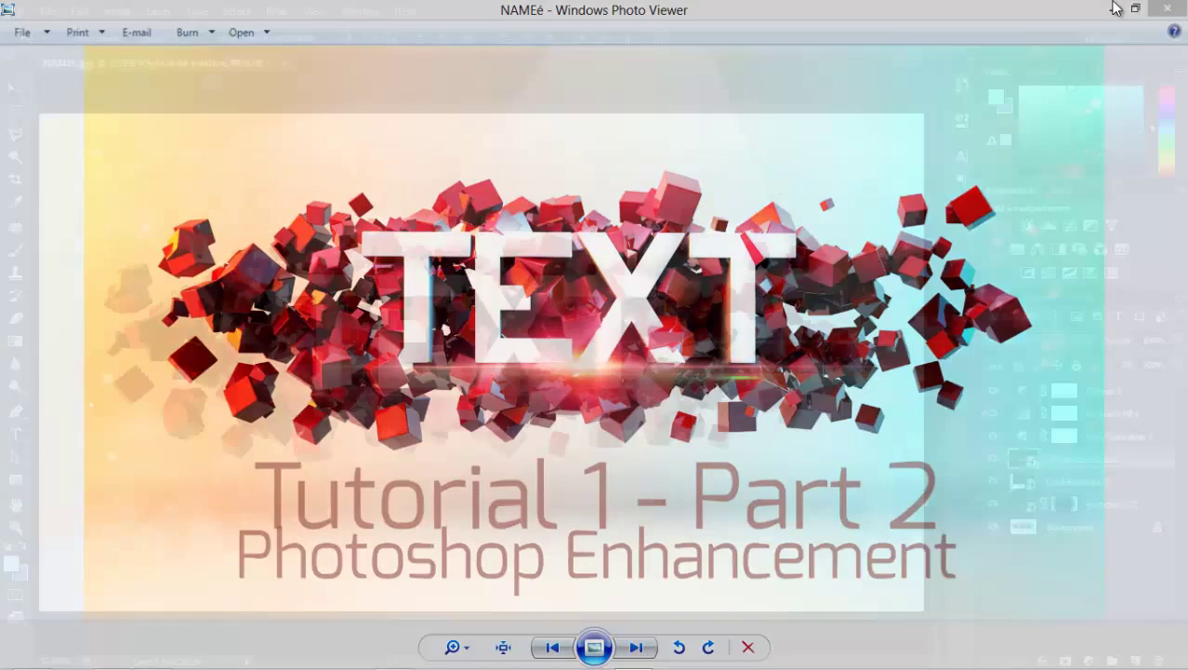
Add a new layer above Curves 1 and draw a black 799 × 863 px rectangle over the centre.
click(1113, 8)
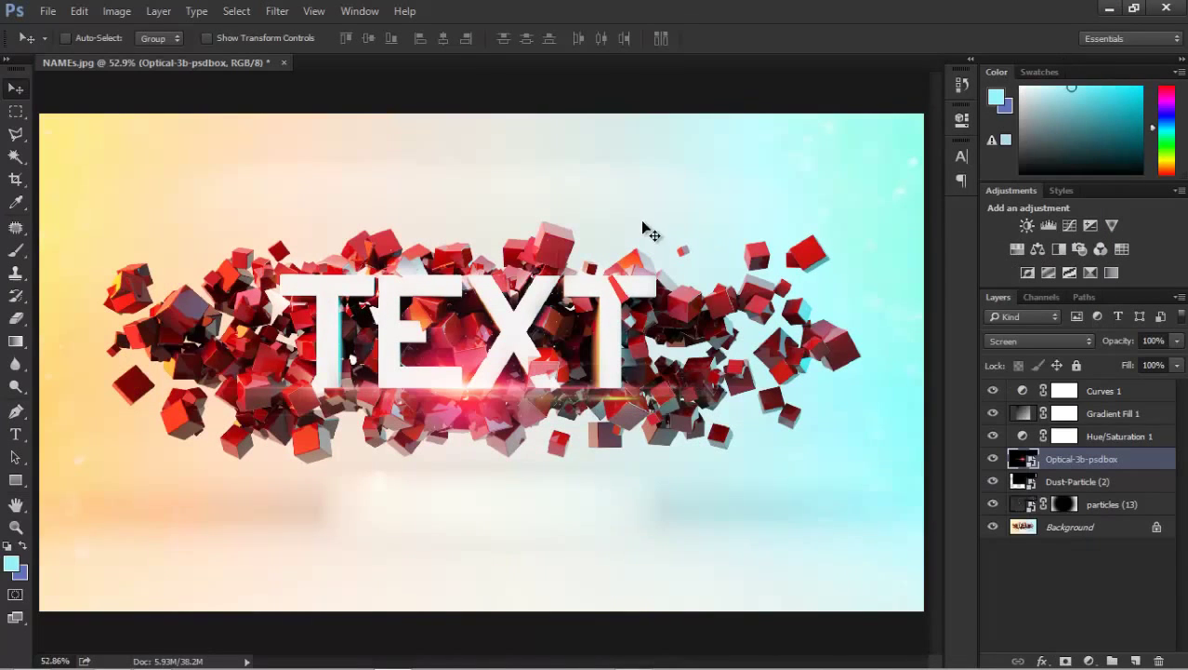
click(1098, 395)
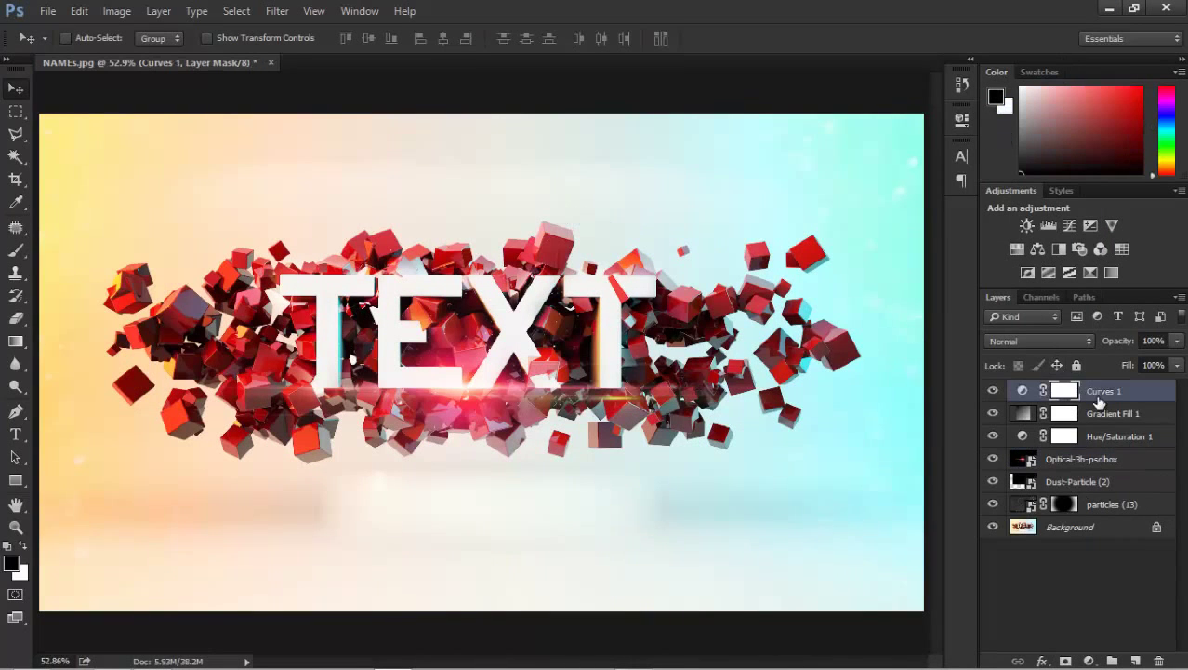
click(1135, 659)
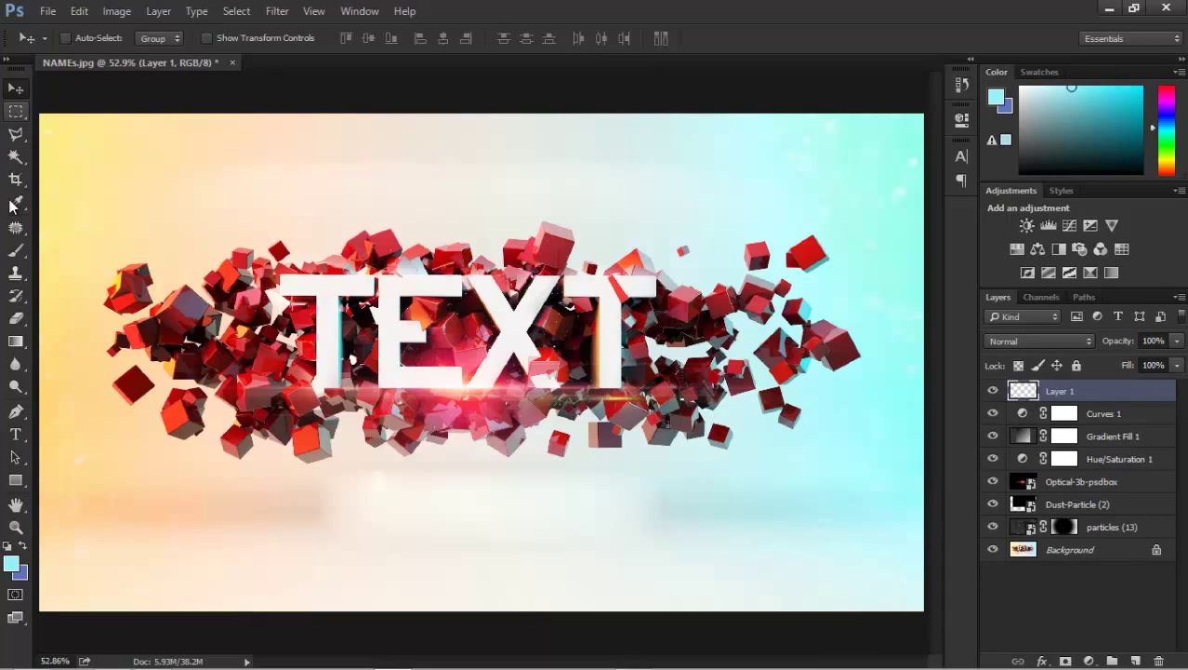
click(15, 480)
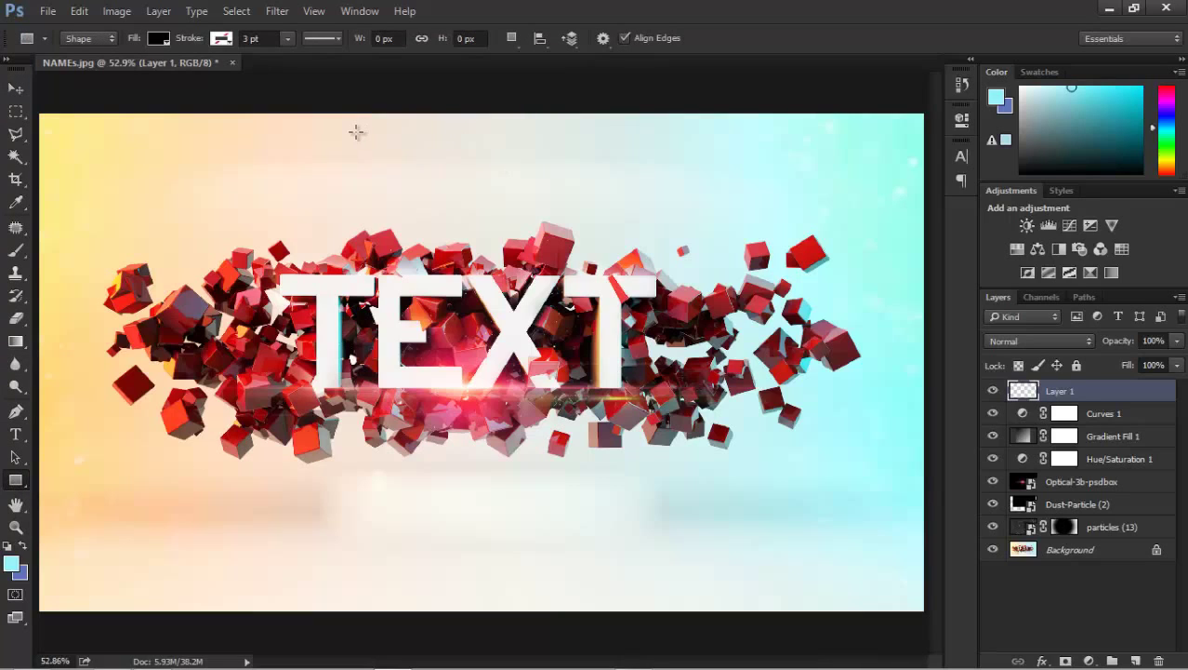
drag(328, 134, 696, 531)
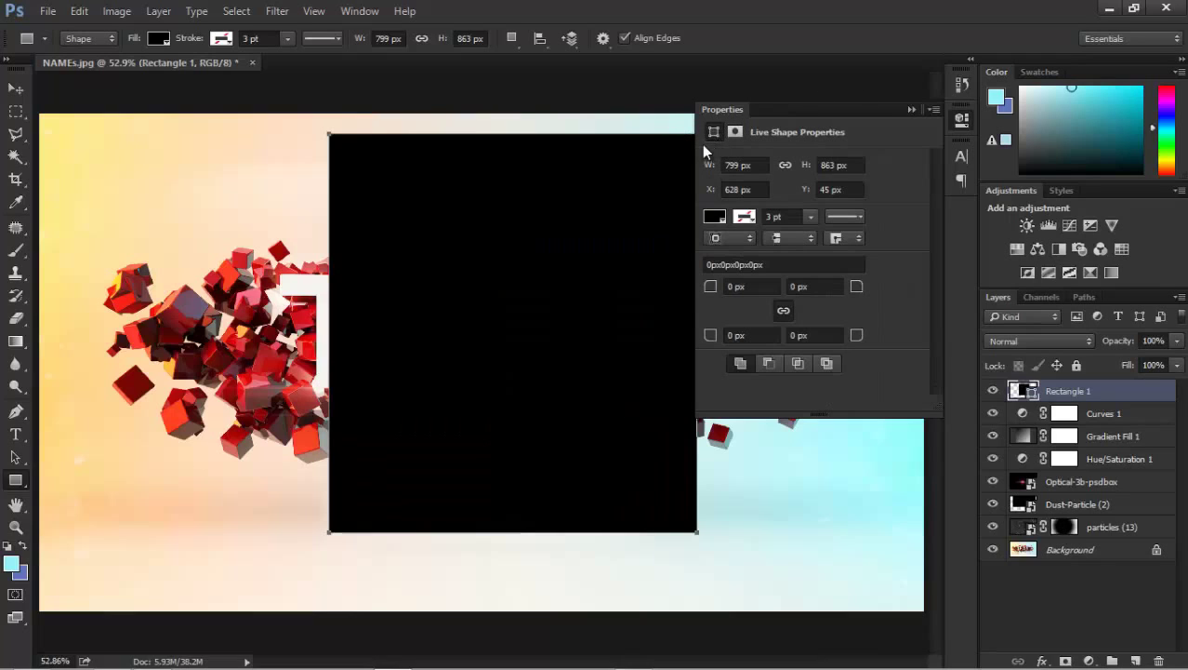
key(a)
click(20, 457)
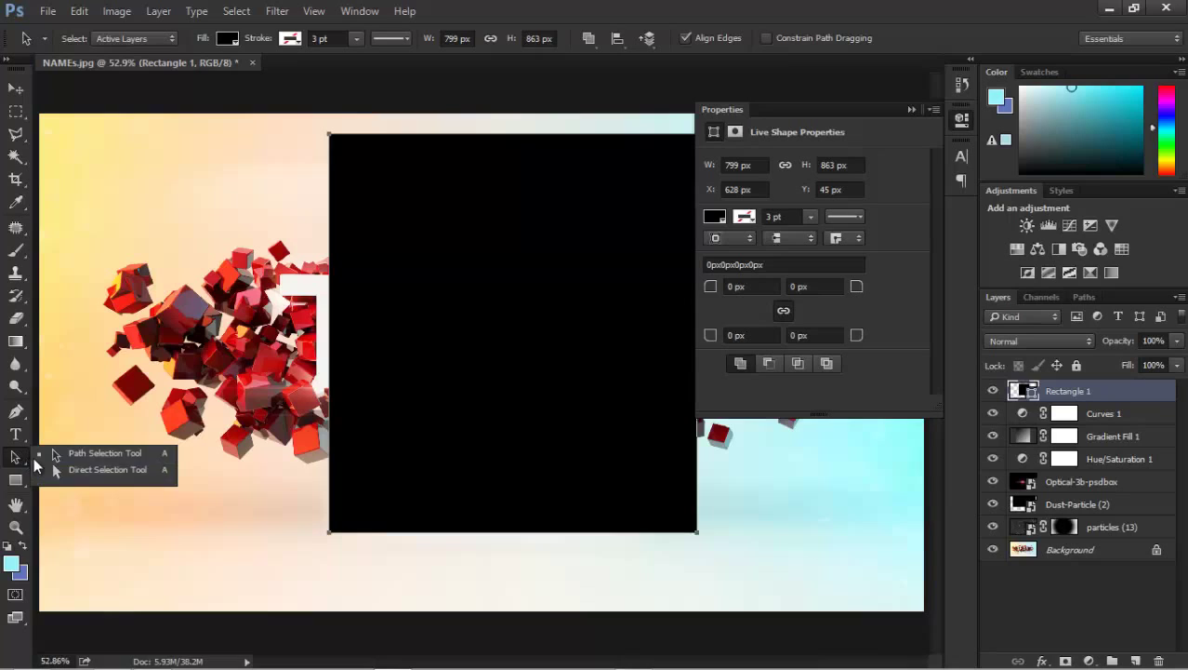
Convert the live rectangle to a path and slide its top-right corner inward.
click(55, 469)
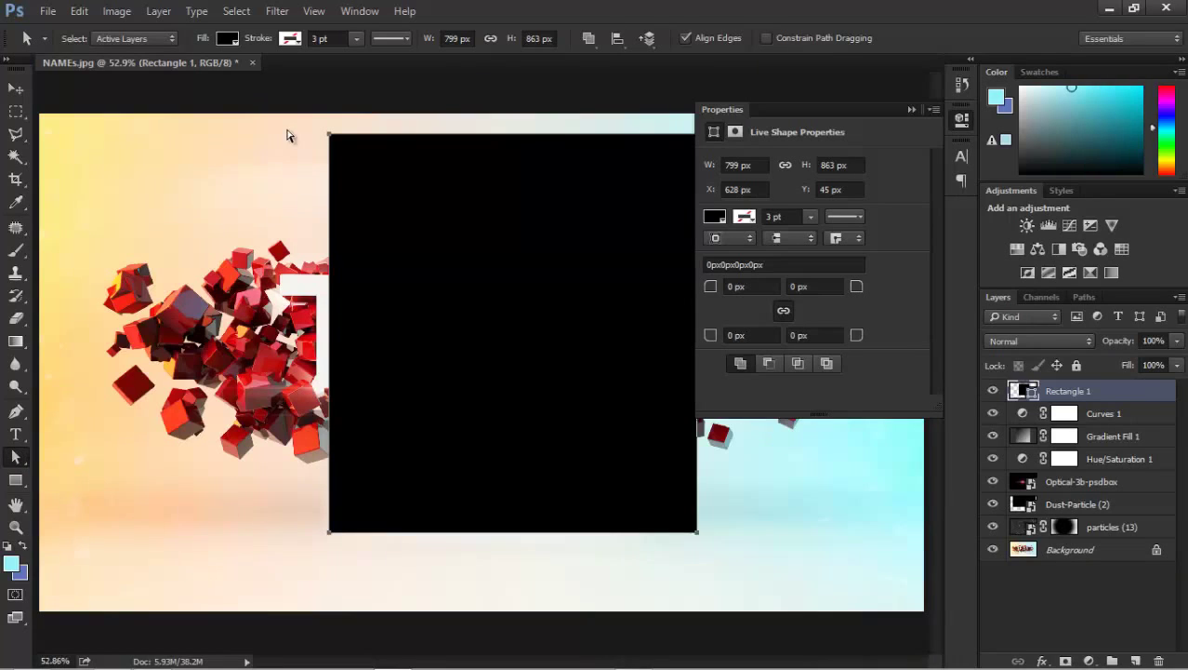
drag(316, 119, 662, 137)
click(910, 109)
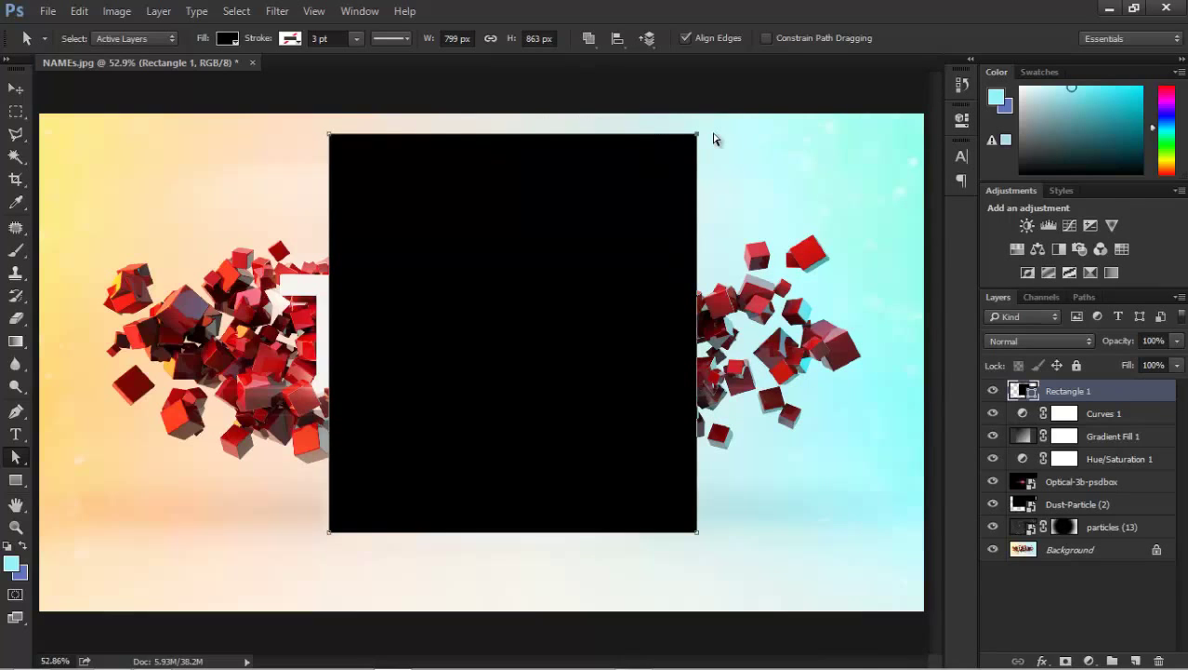
click(713, 133)
drag(712, 132, 714, 133)
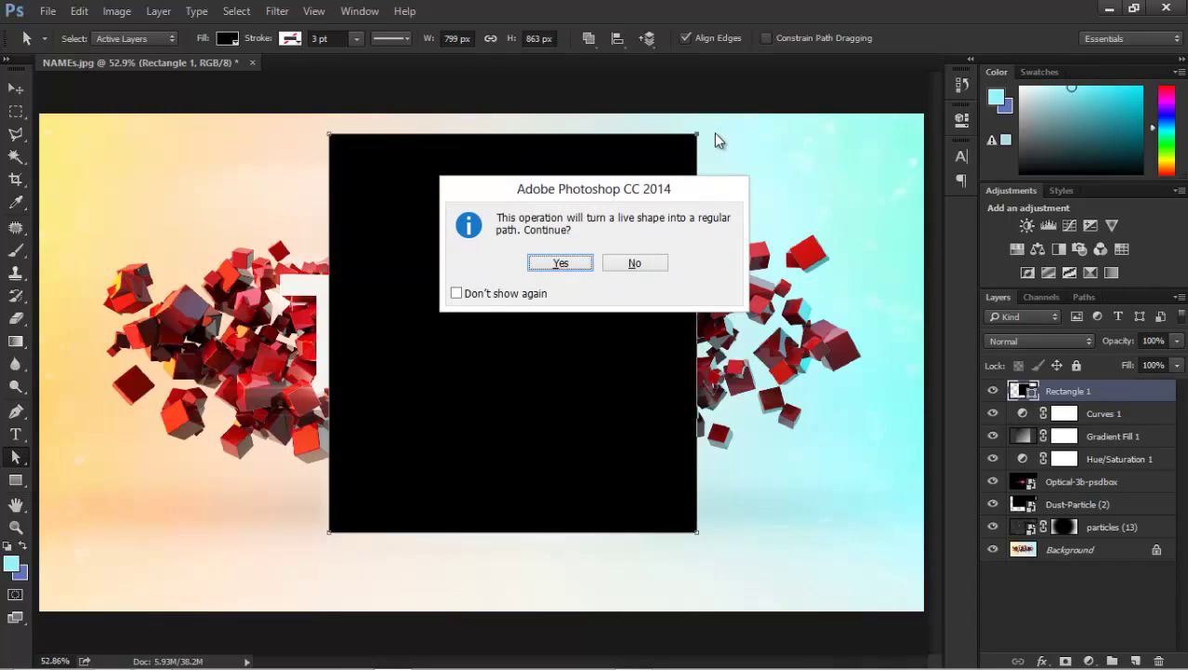
click(638, 265)
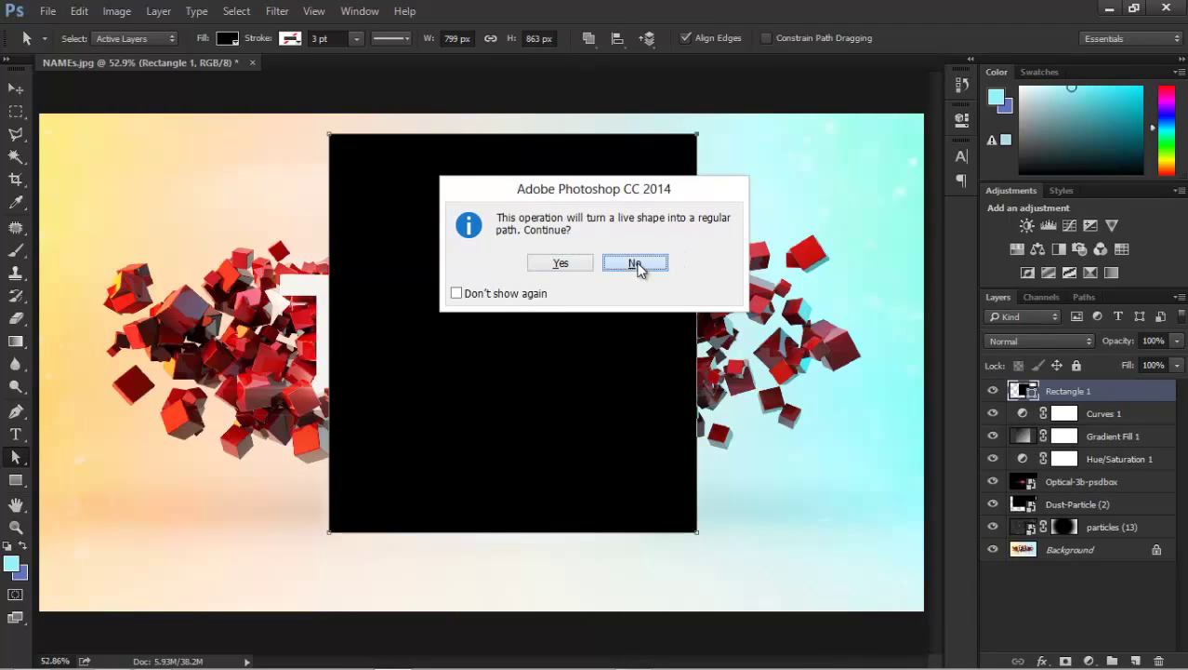
click(641, 263)
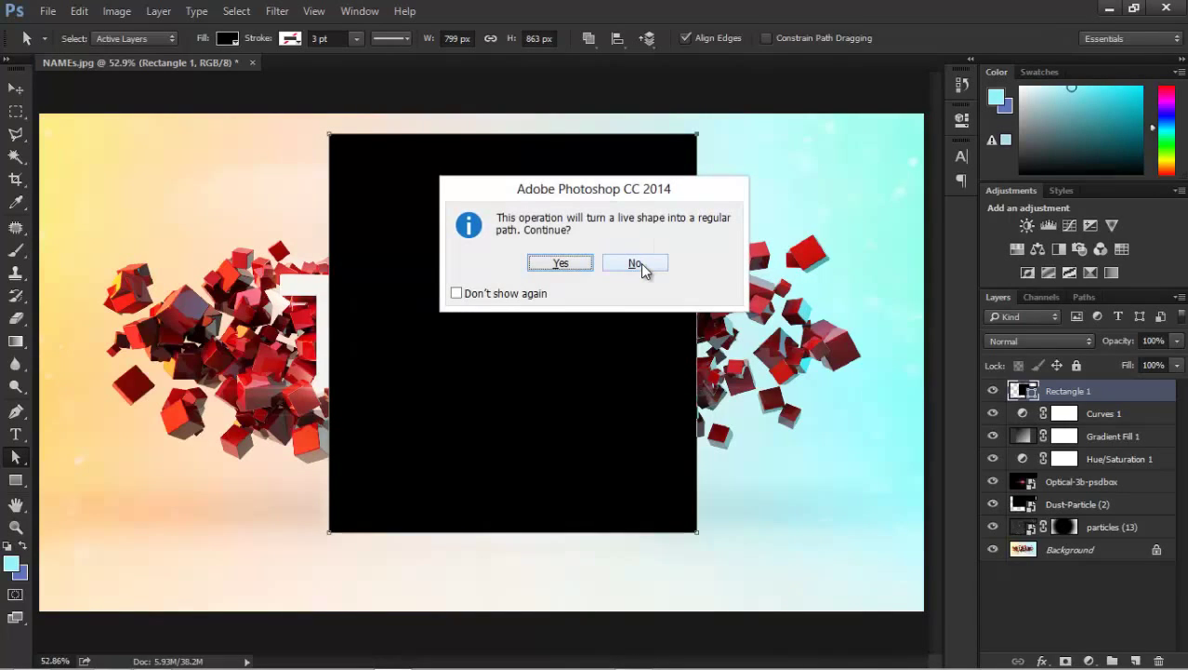
click(571, 266)
key(shift+Left)
key(shift+Left)
key(shift+Left)
key(shift+Left)
key(shift+Left)
key(shift+Left)
key(shift+Left)
key(shift+Left)
key(shift+Left)
key(shift+Left)
key(shift+Left)
key(shift+Left)
key(shift+Left)
key(shift+Left)
key(shift+Left)
key(shift+Left)
key(shift+Left)
key(shift+Left)
key(shift+Left)
key(shift+Left)
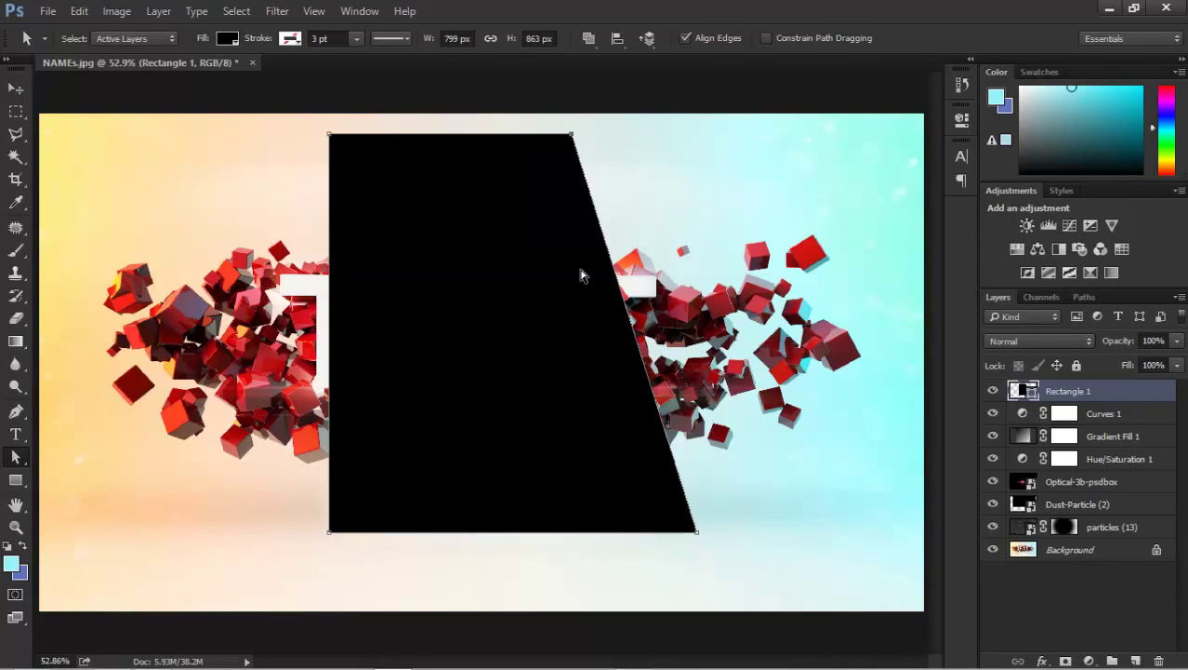
Narrow the top corners further, then push the bottom corners down and outward to widen the base.
drag(319, 127, 375, 184)
key(shift+Right)
key(shift+Right)
key(shift+Right)
key(shift+Right)
key(shift+Right)
key(shift+Right)
key(shift+Right)
key(shift+Right)
key(shift+Right)
key(shift+Right)
key(shift+Right)
key(shift+Right)
key(shift+Right)
key(shift+Right)
key(shift+Right)
key(shift+Right)
key(shift+Right)
key(shift+Right)
key(shift+Right)
key(shift+Right)
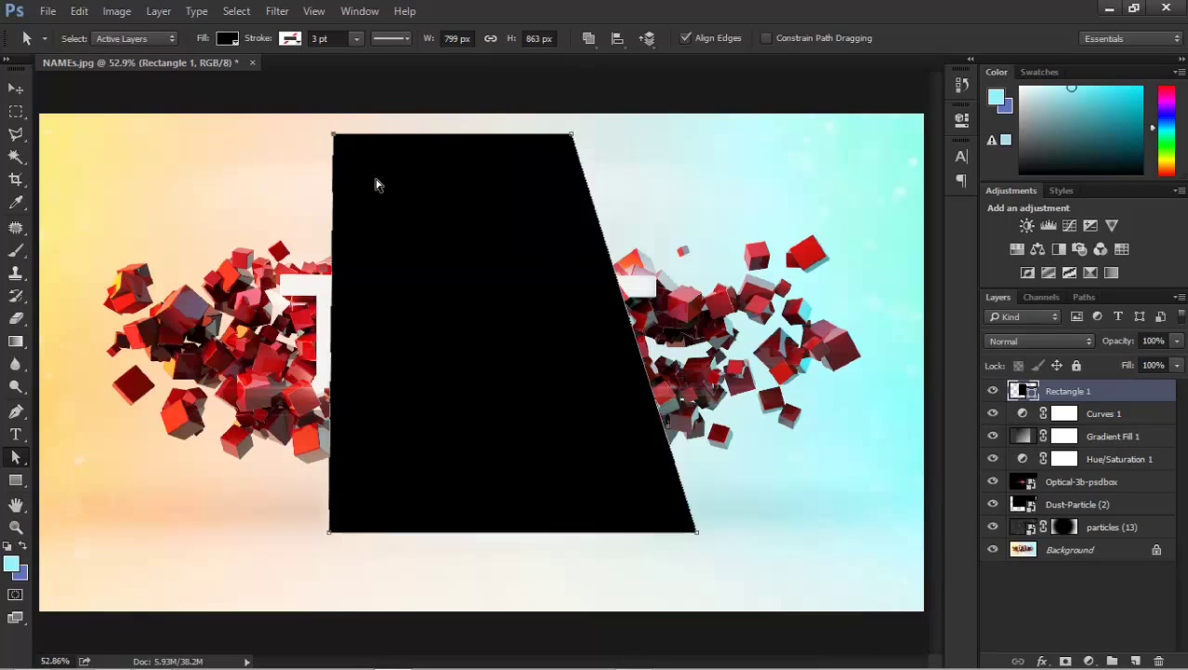
key(shift+Right)
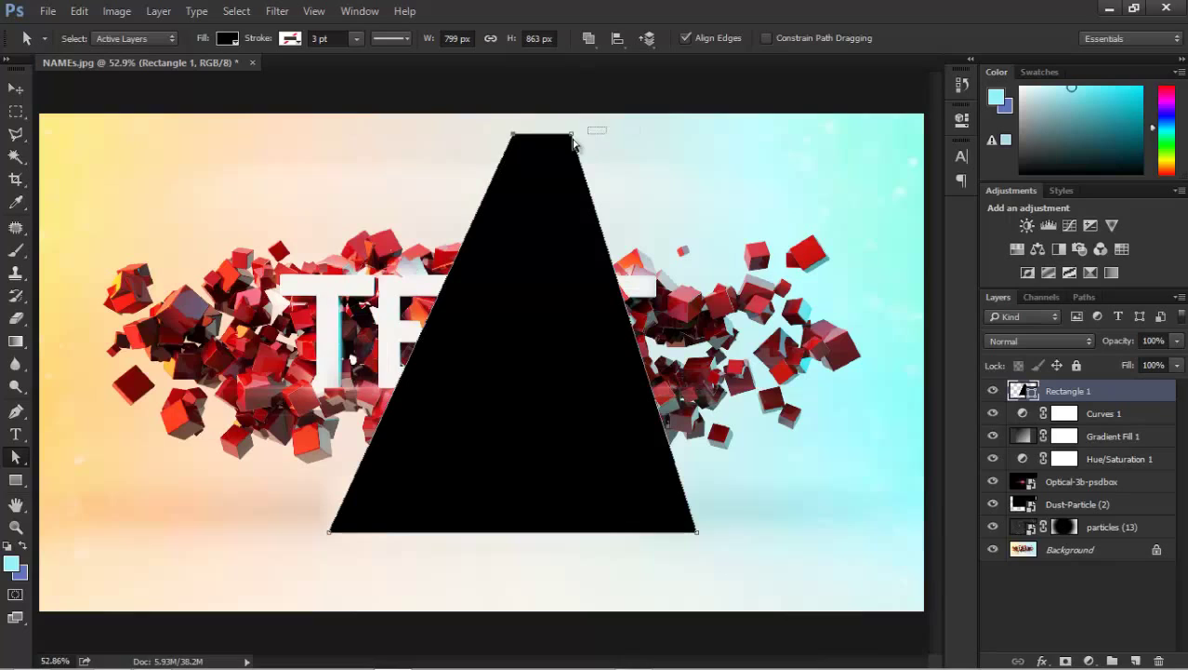
key(shift+Left)
key(shift+Left)
key(shift+Left)
key(shift+Left)
key(shift+Left)
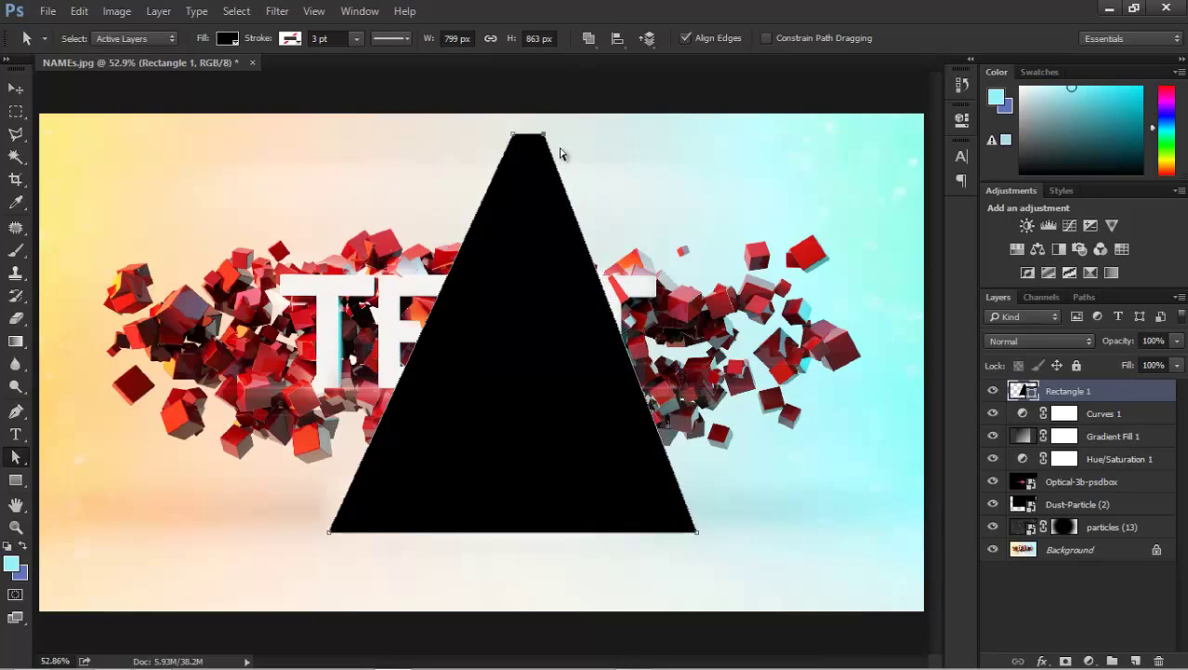
drag(752, 540, 288, 489)
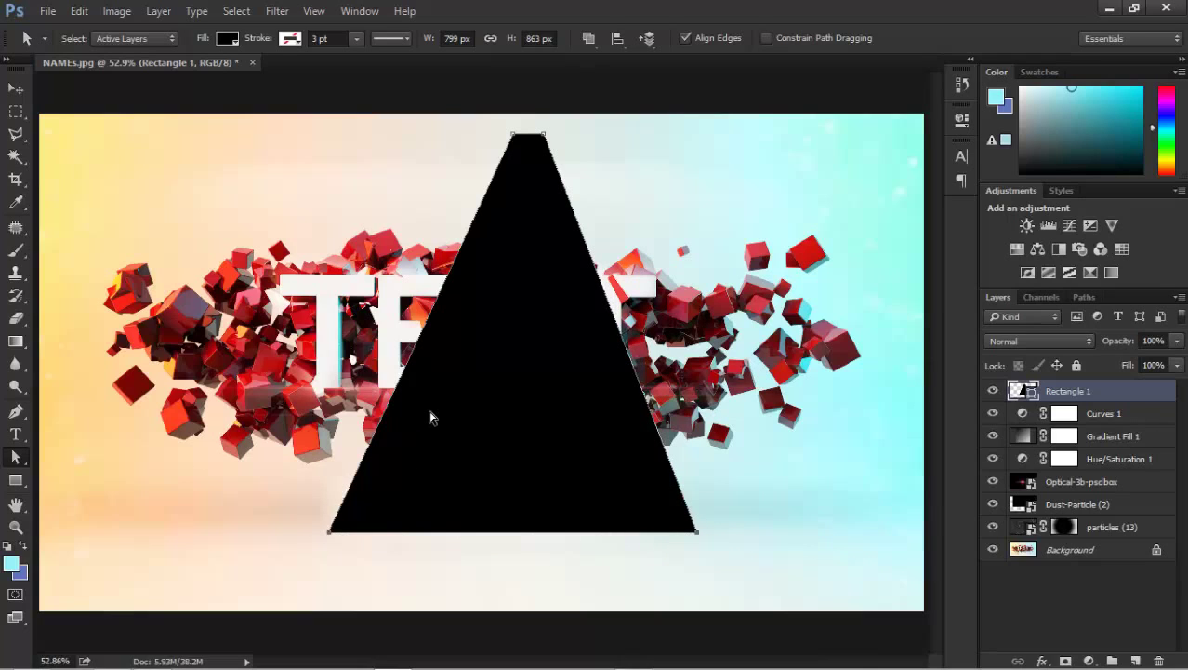
key(shift+Down)
key(shift+Down)
key(shift+Down)
key(shift+Down)
key(shift+Down)
key(shift+Down)
key(shift+Down)
key(shift+Down)
key(shift+Down)
key(shift+Down)
key(shift+Down)
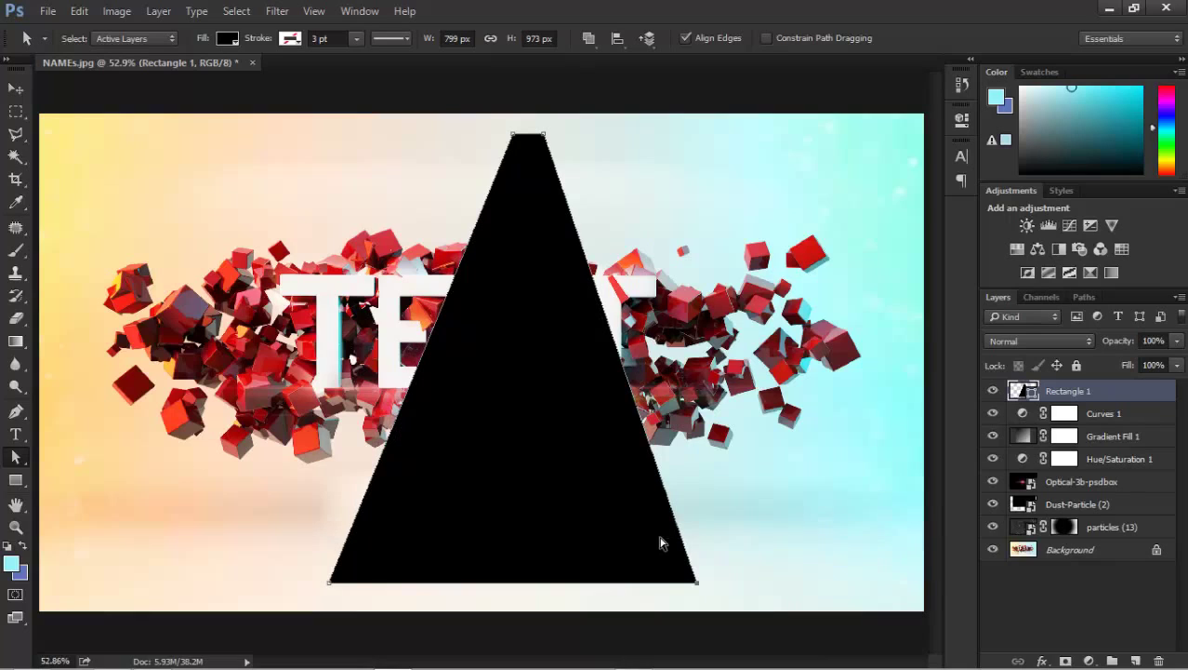
key(shift+Right)
key(shift+Right)
key(shift+Right)
key(shift+Right)
key(shift+Right)
key(shift+Right)
key(shift+Right)
key(shift+Right)
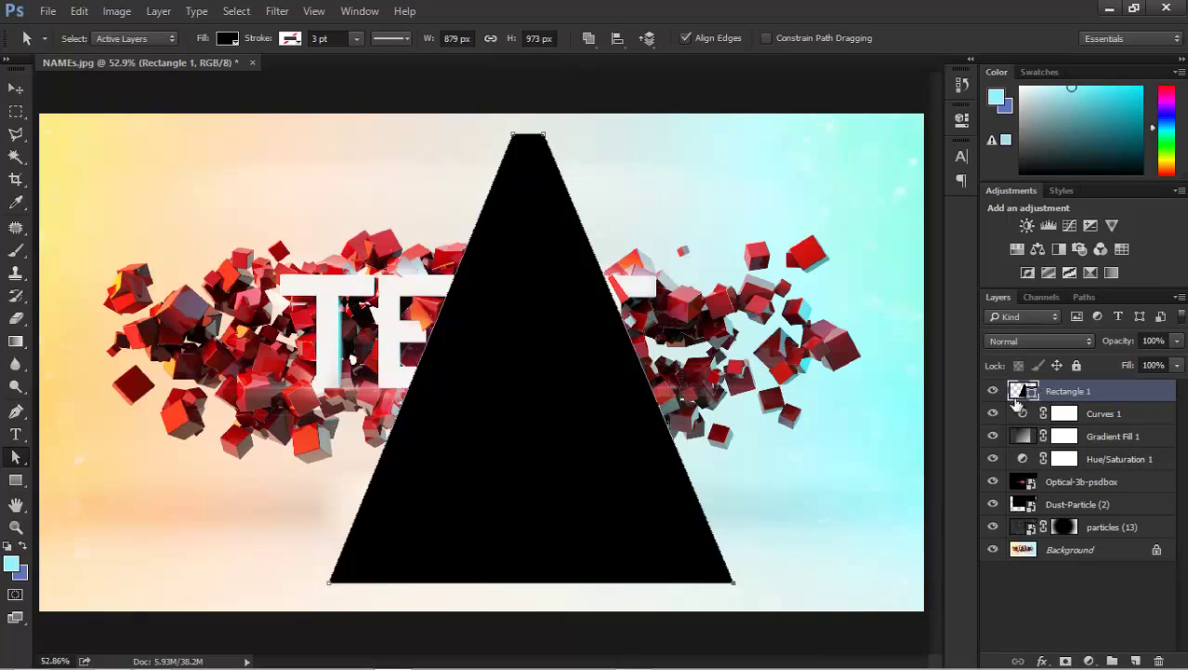
Move the triangle up against the top edge of the canvas.
key(v)
drag(547, 411, 490, 282)
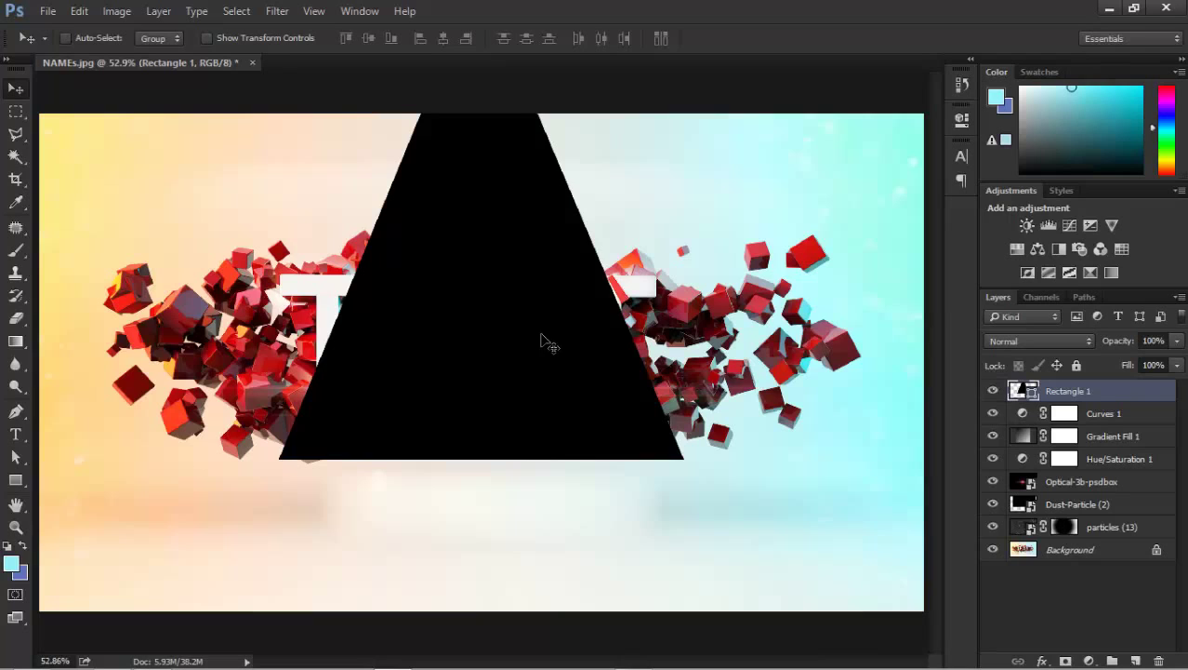
mouse_move(539, 339)
mouse_down()
mouse_move(540, 351)
mouse_move(467, 379)
mouse_move(554, 334)
mouse_move(541, 340)
mouse_up()
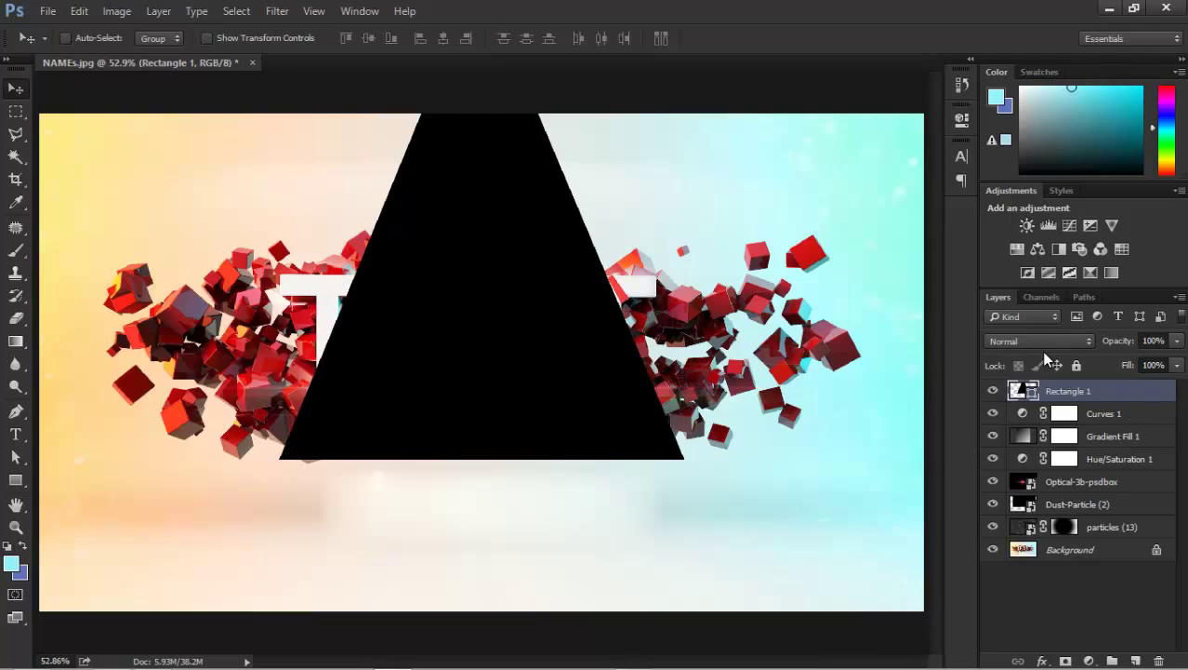
Fill Rectangle 1 with white (ffffff) and add a layer mask to it.
double_click(1030, 398)
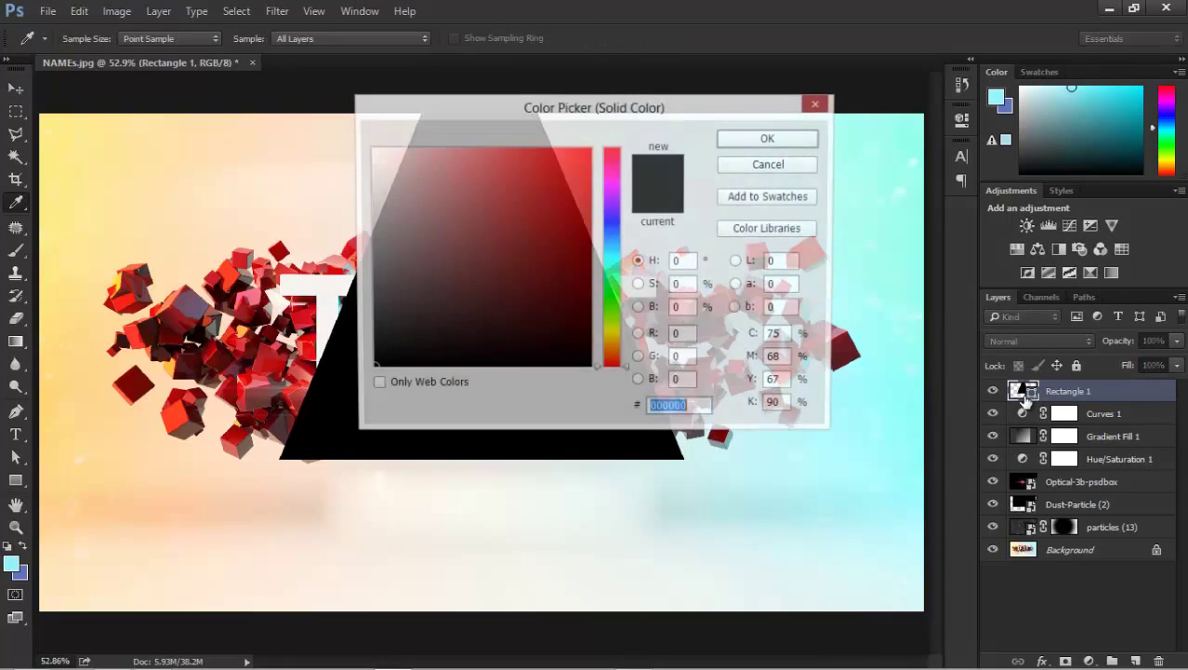
text(ffffff)
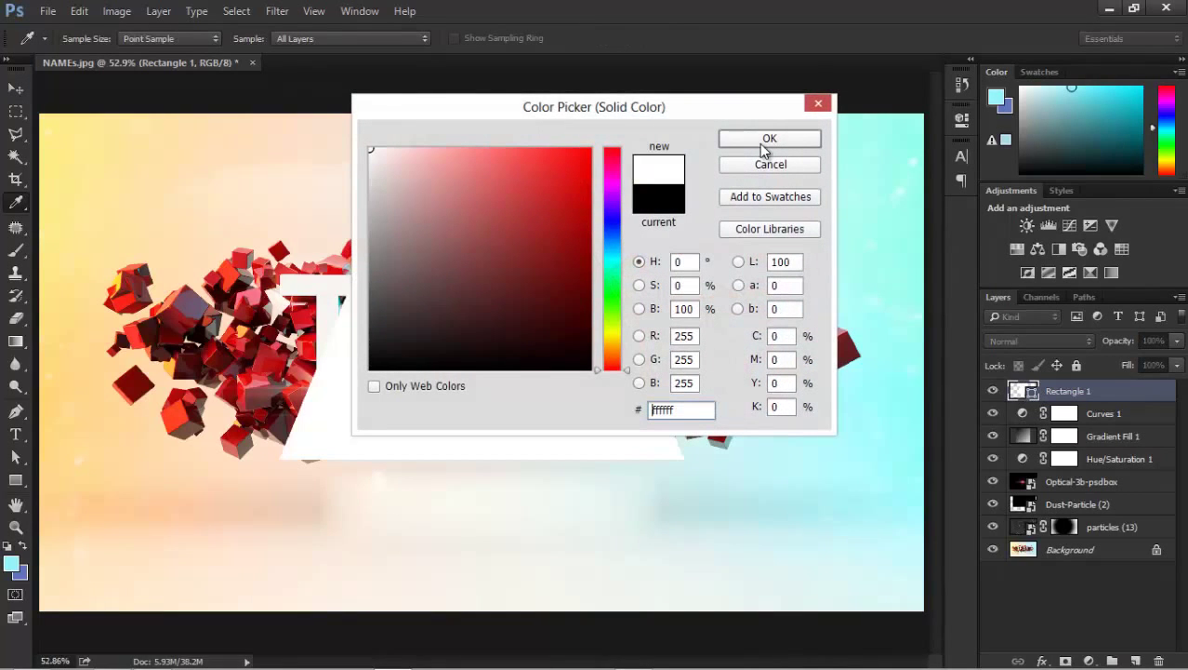
click(764, 141)
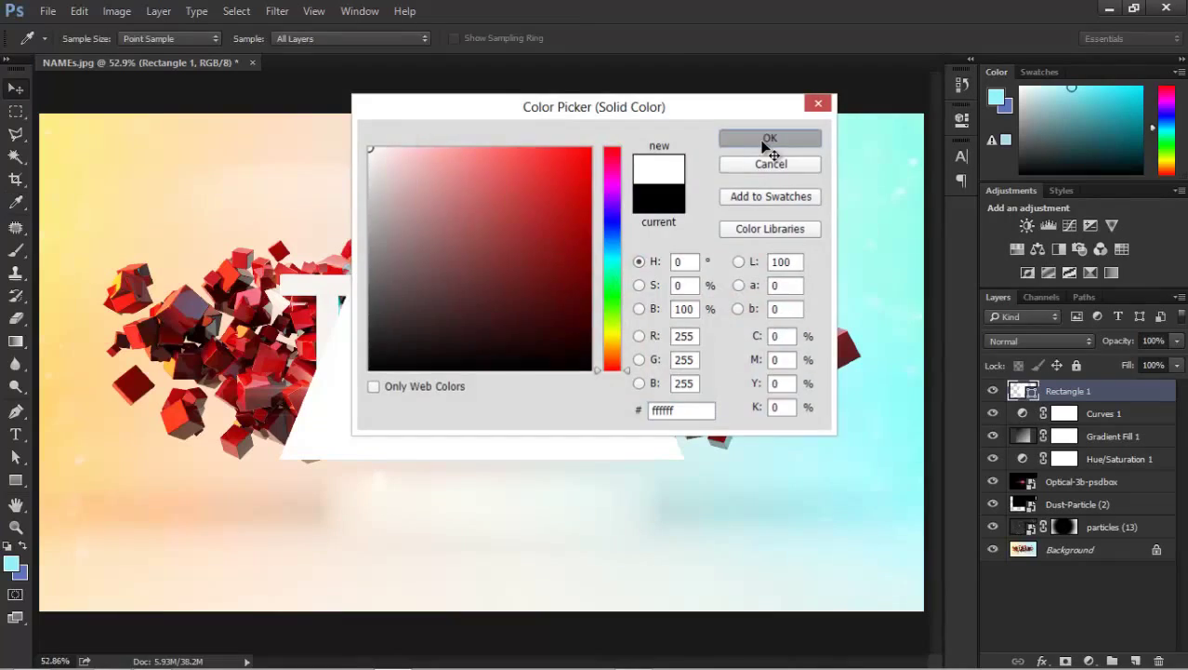
click(1066, 660)
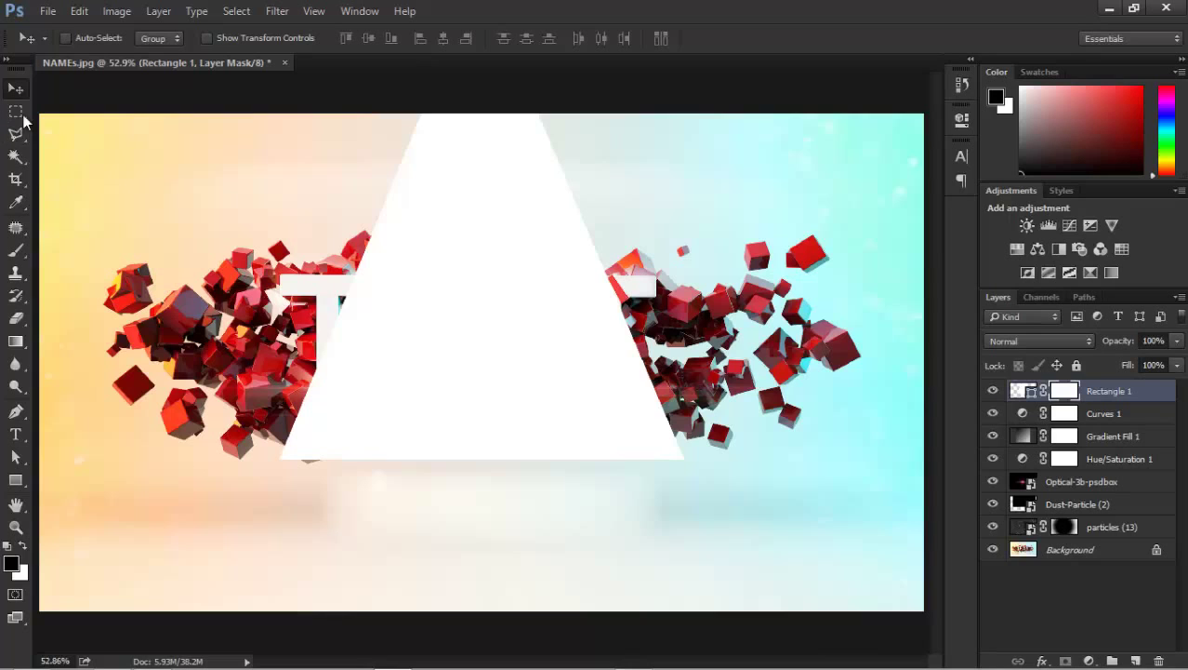
Paint black over the beam's lower part on the mask with an 1100 px soft brush.
key(b)
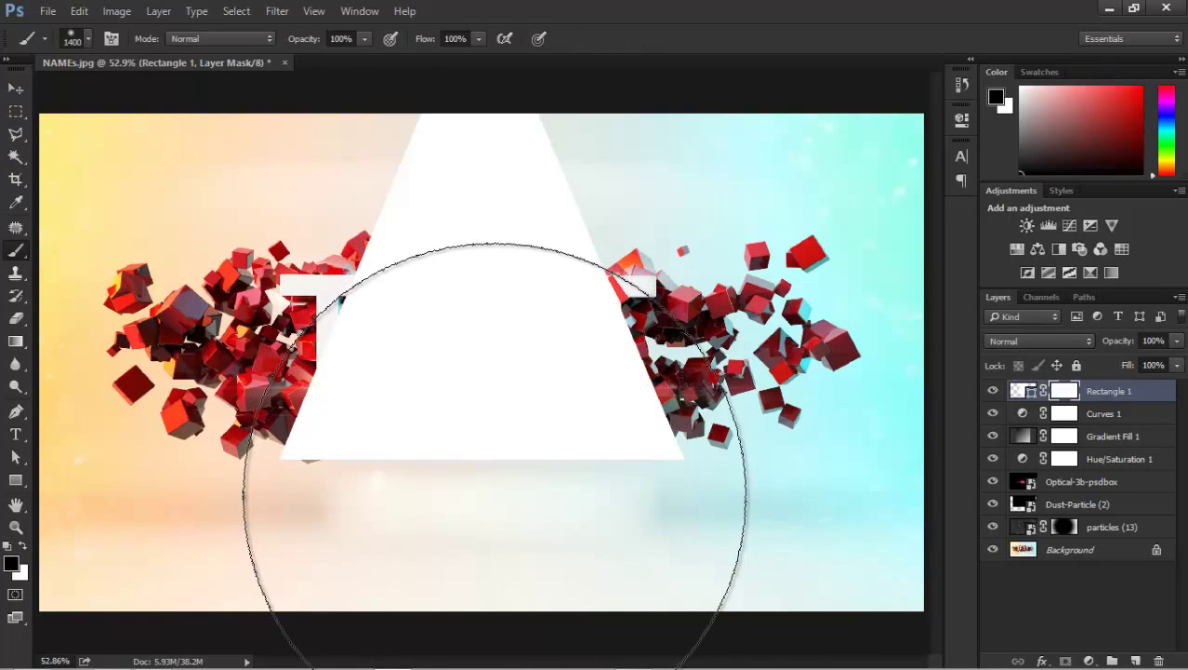
key(bracketleft)
key(bracketleft)
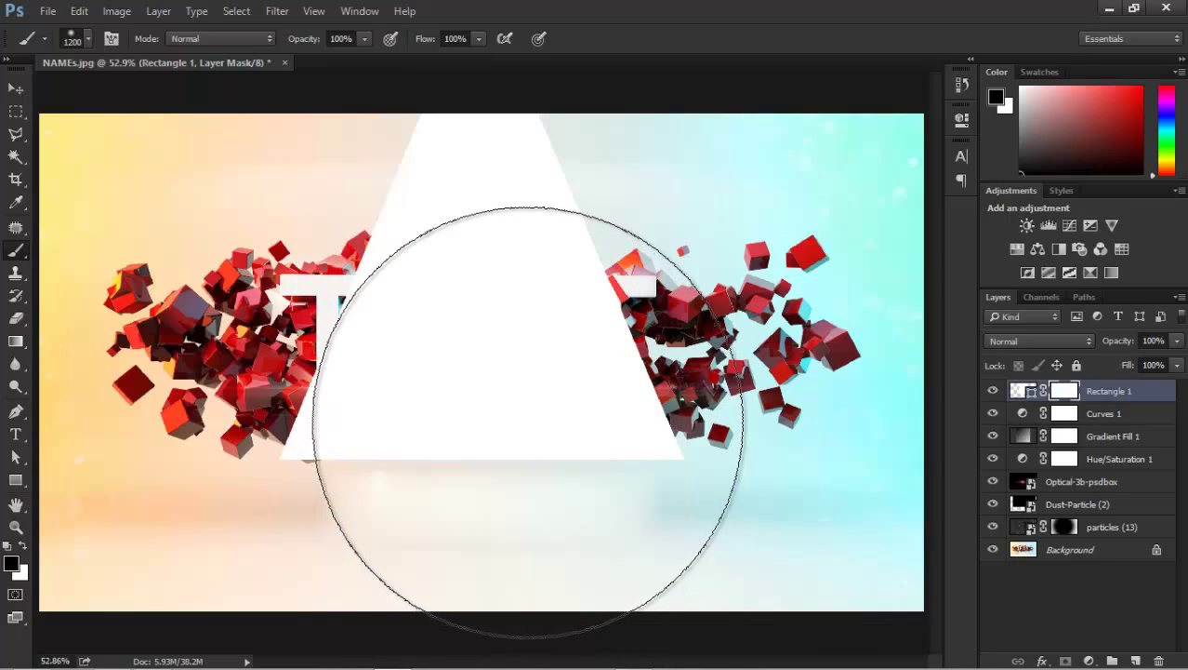
key(bracketleft)
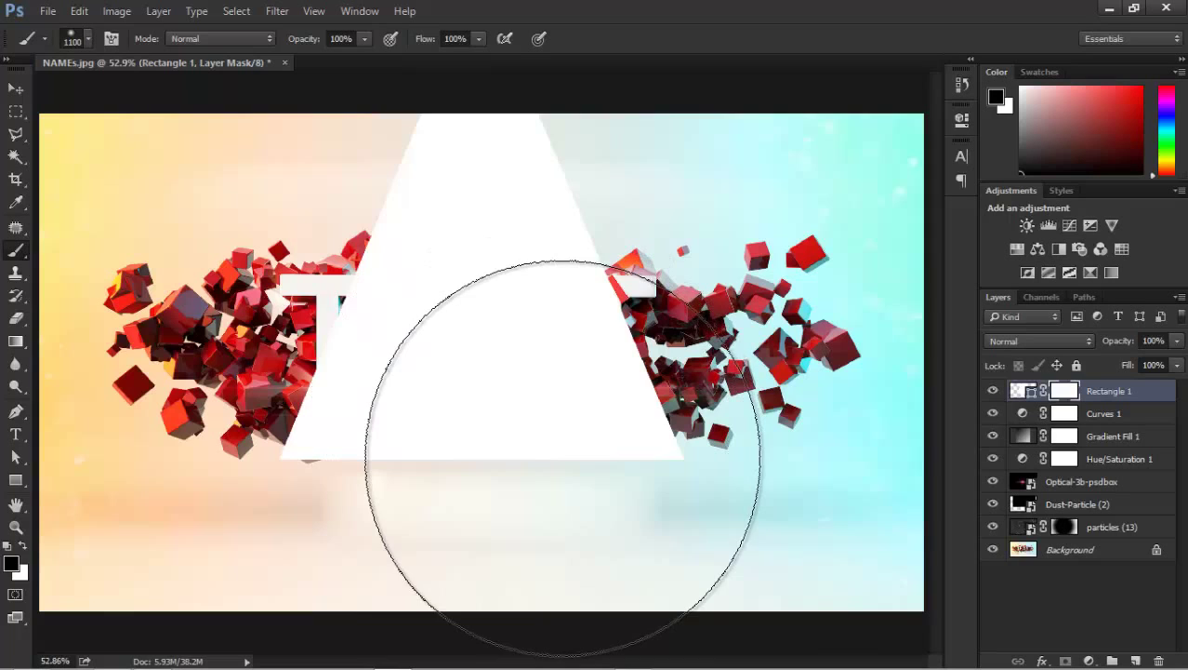
mouse_move(531, 477)
mouse_down()
mouse_move(459, 445)
mouse_move(451, 595)
mouse_up()
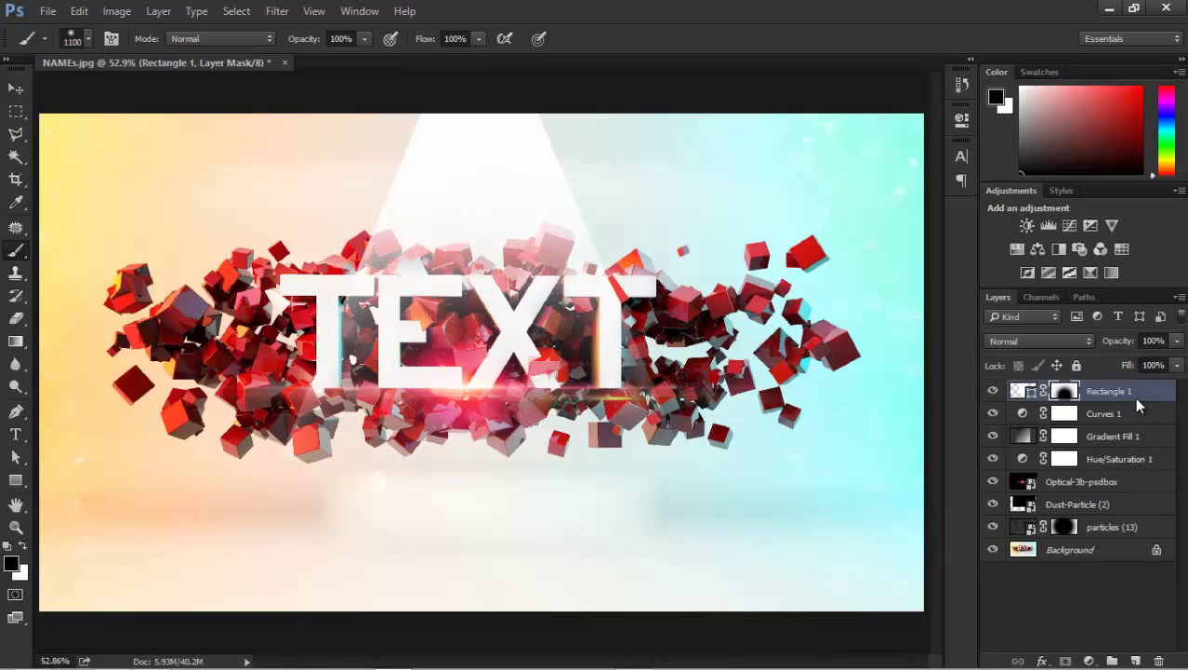
Try Overlay blending and scrub Rectangle 1's fill down to about 64%.
drag(1126, 369, 1077, 367)
key(ctrl+z)
click(1074, 342)
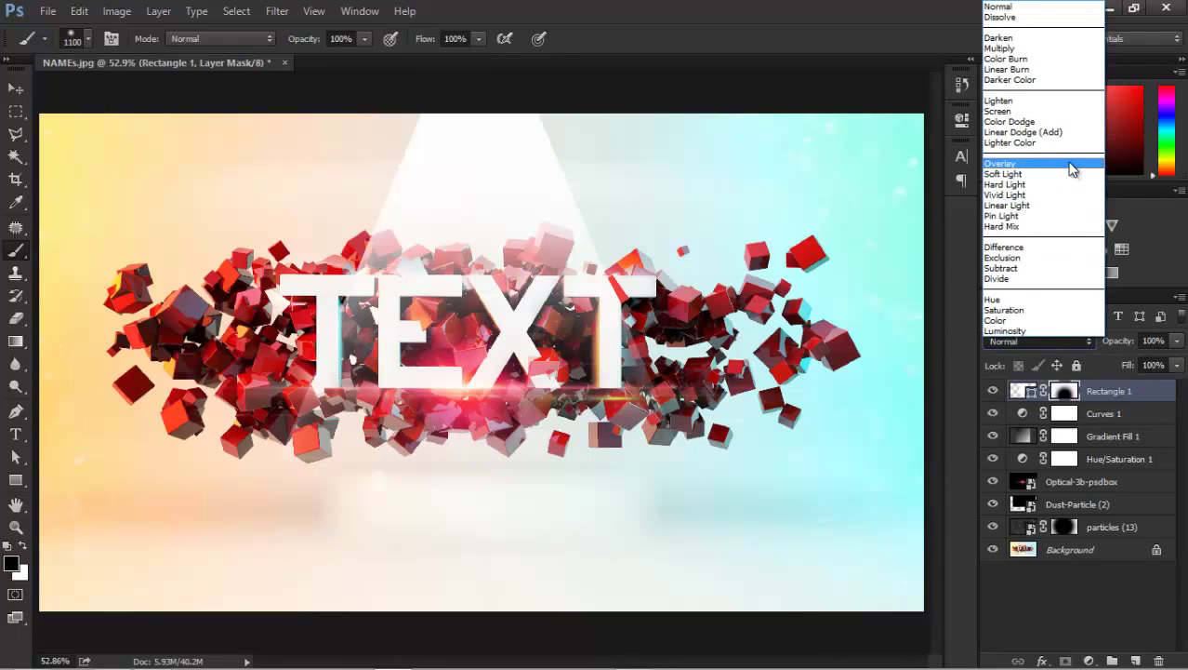
click(1072, 168)
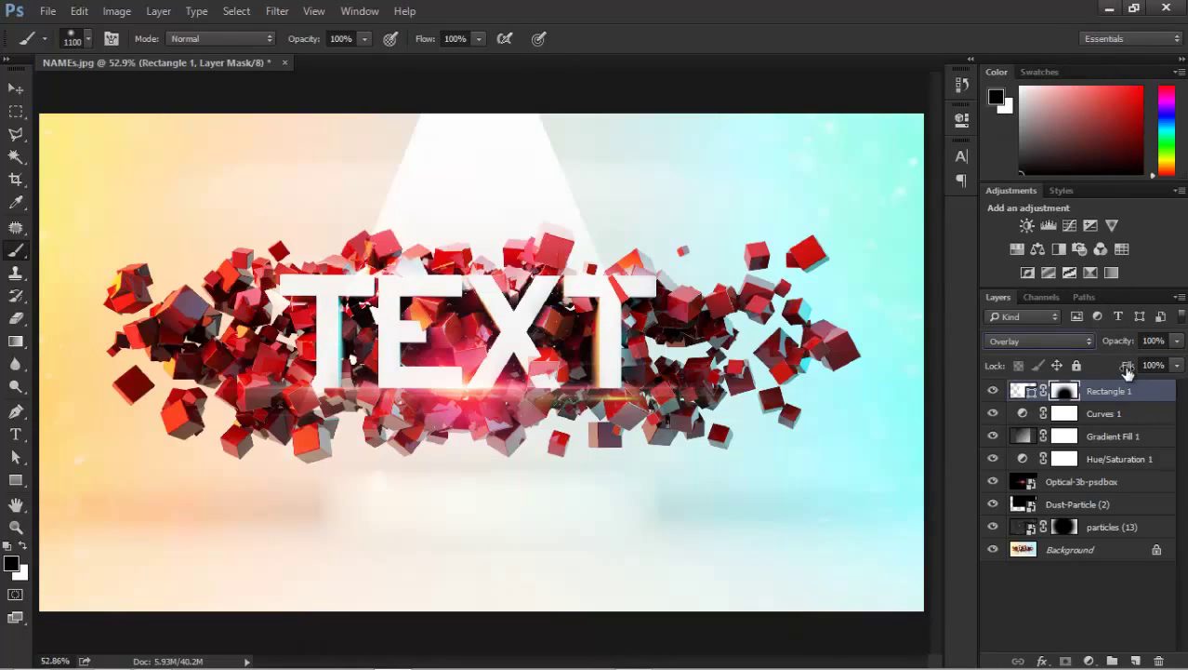
drag(1128, 371, 1094, 365)
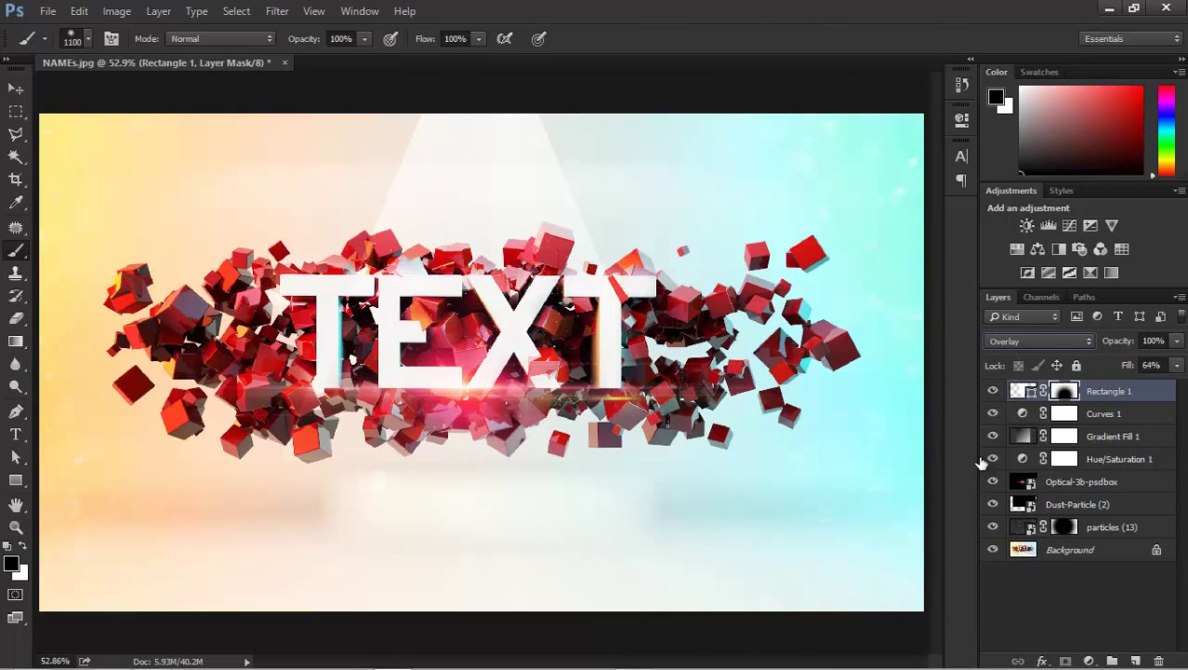
click(1074, 341)
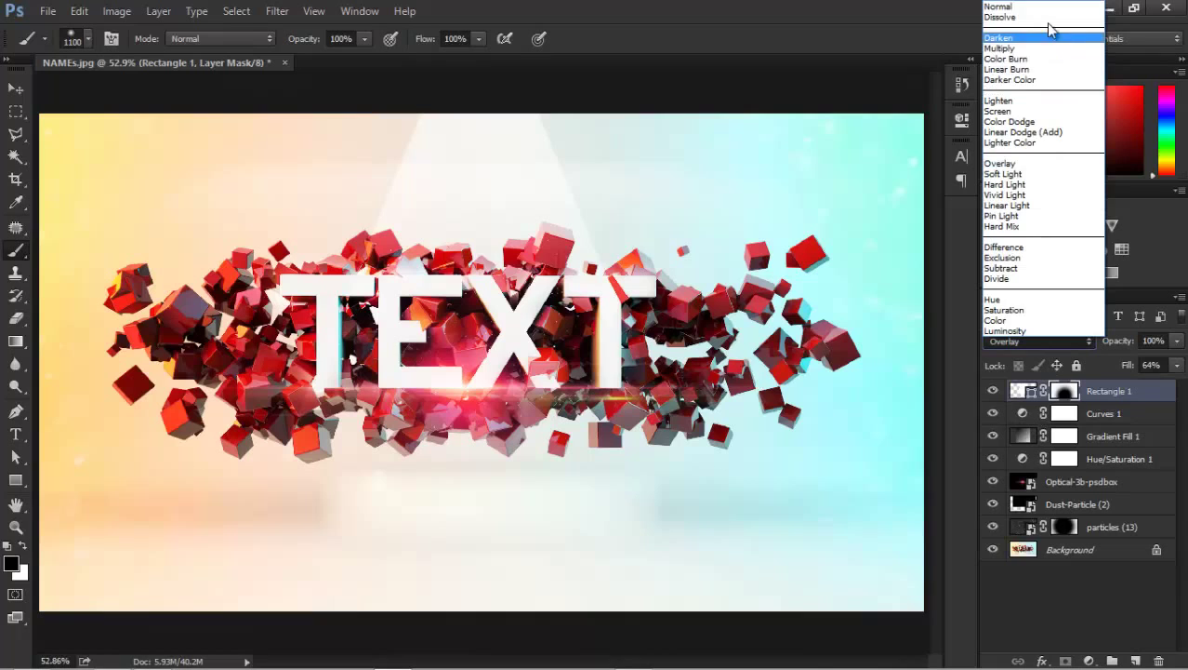
key(Escape)
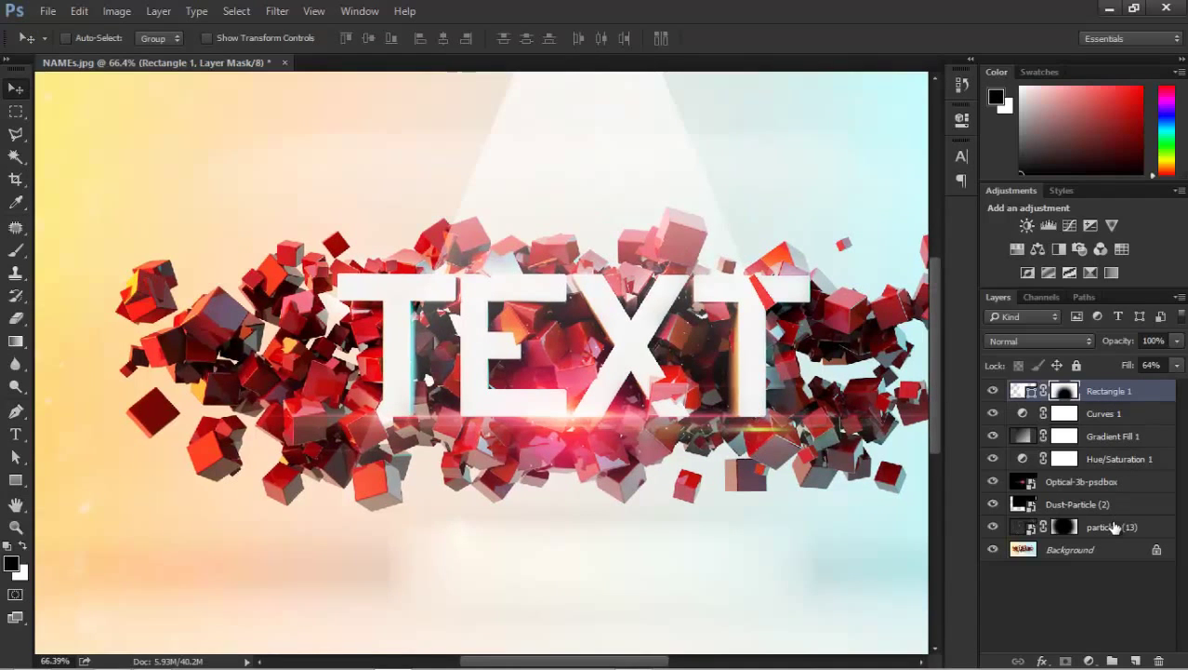
Group the layers from Rectangle 1 through particles (13) into Group 1 and fit the image on screen.
shift+click(1122, 528)
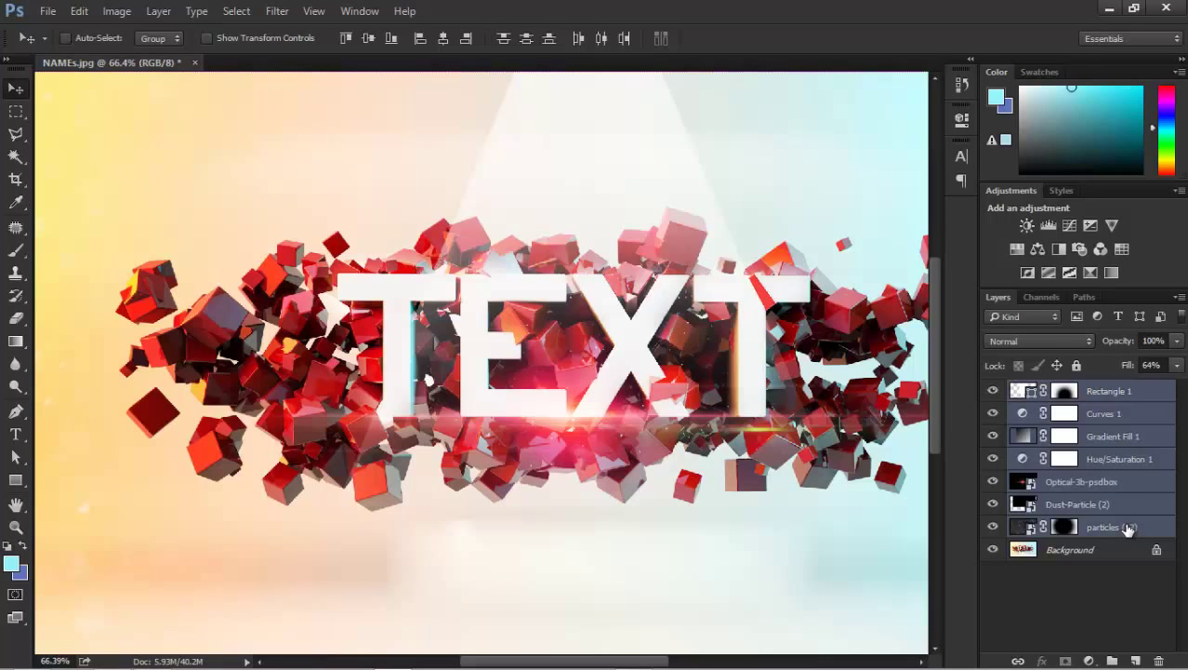
key(ctrl+g)
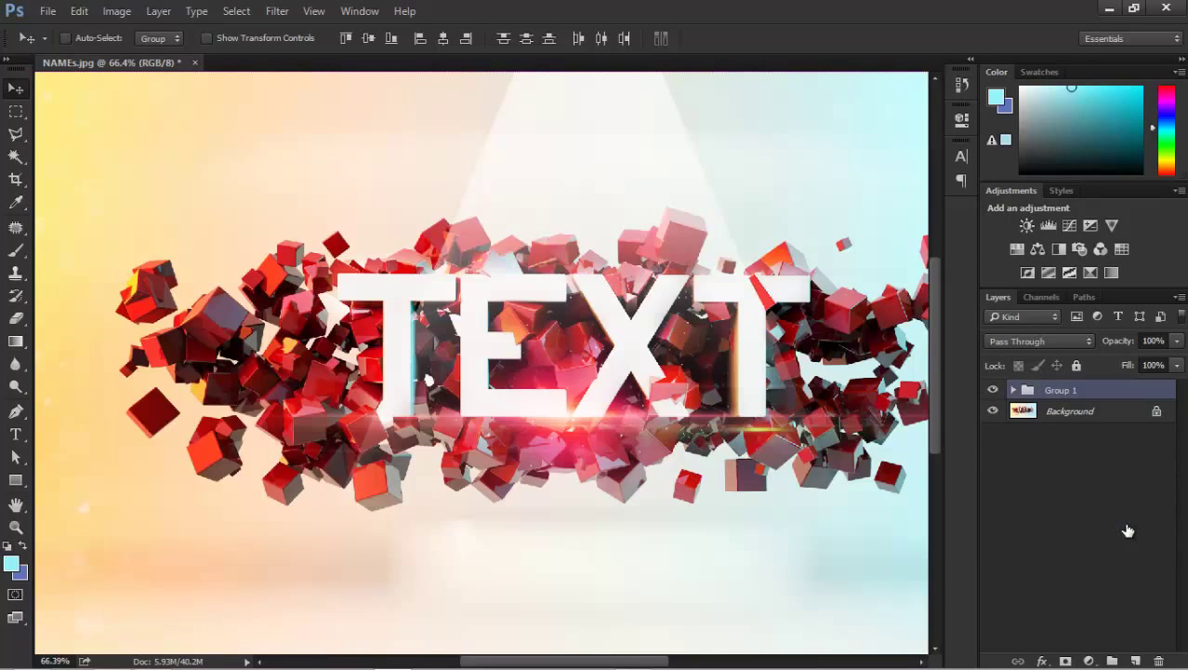
key(ctrl+0)
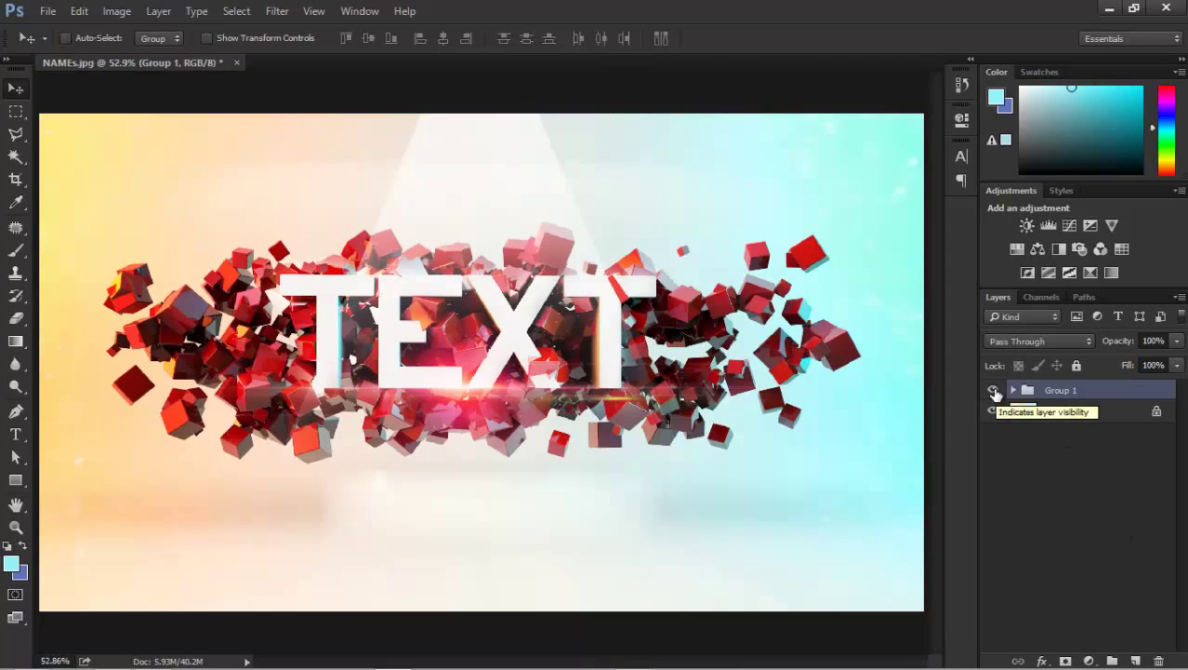
Toggle Group 1's visibility off and on twice to compare before and after, leaving it visible.
click(994, 391)
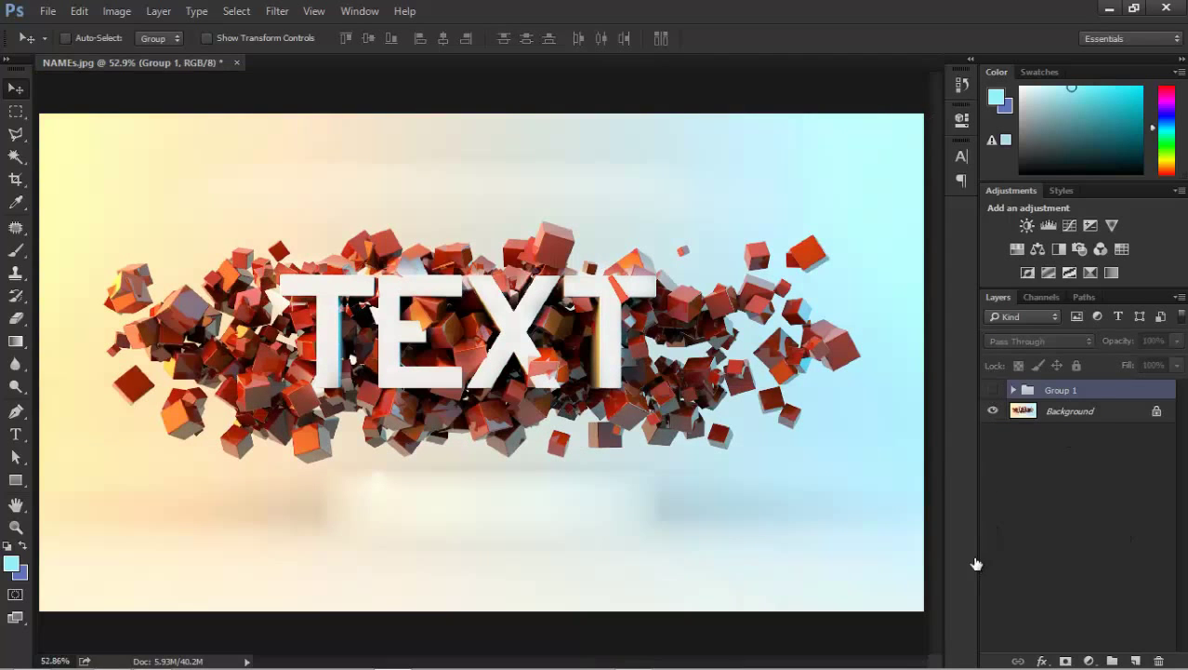
click(993, 390)
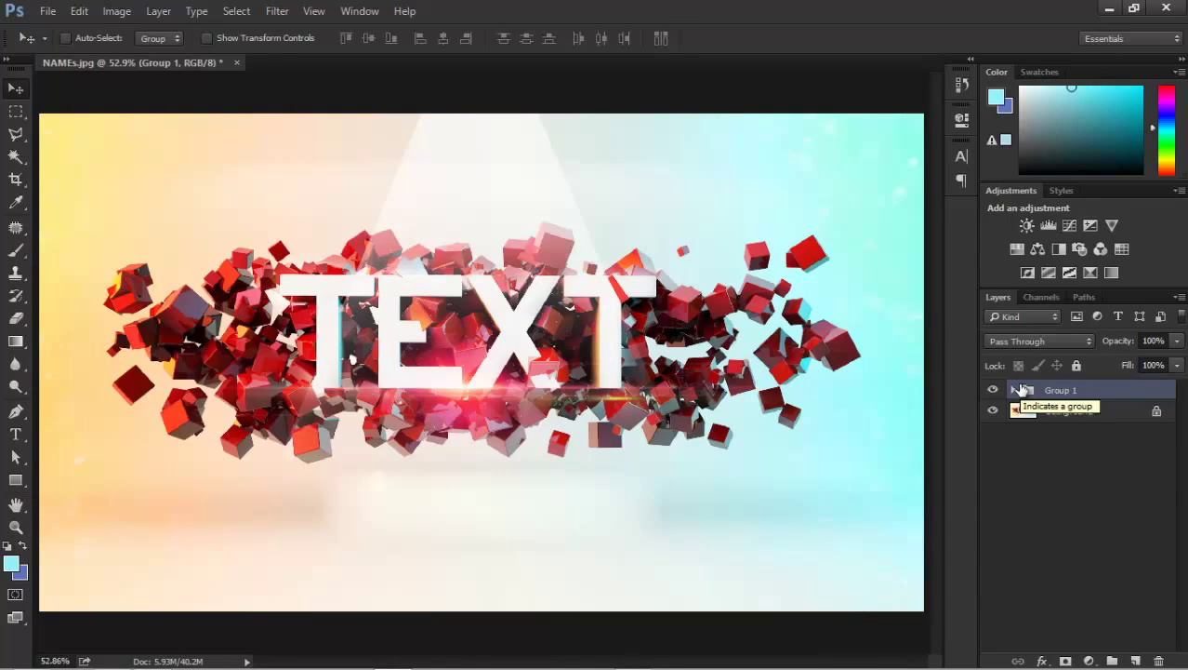
click(993, 389)
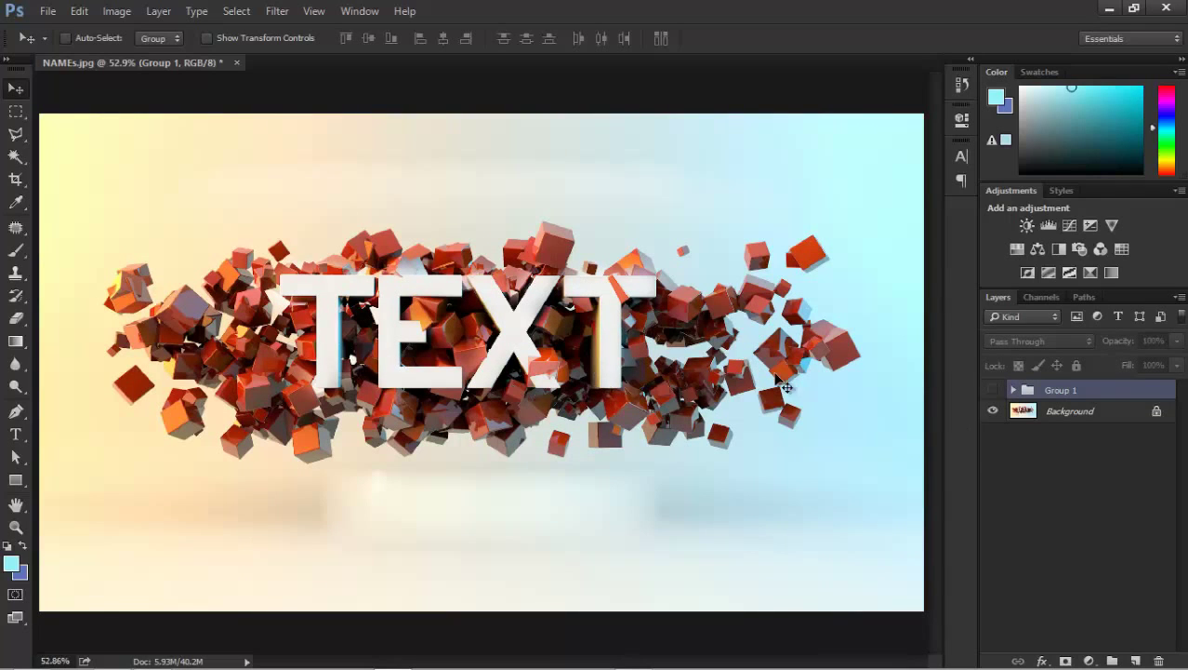
click(993, 390)
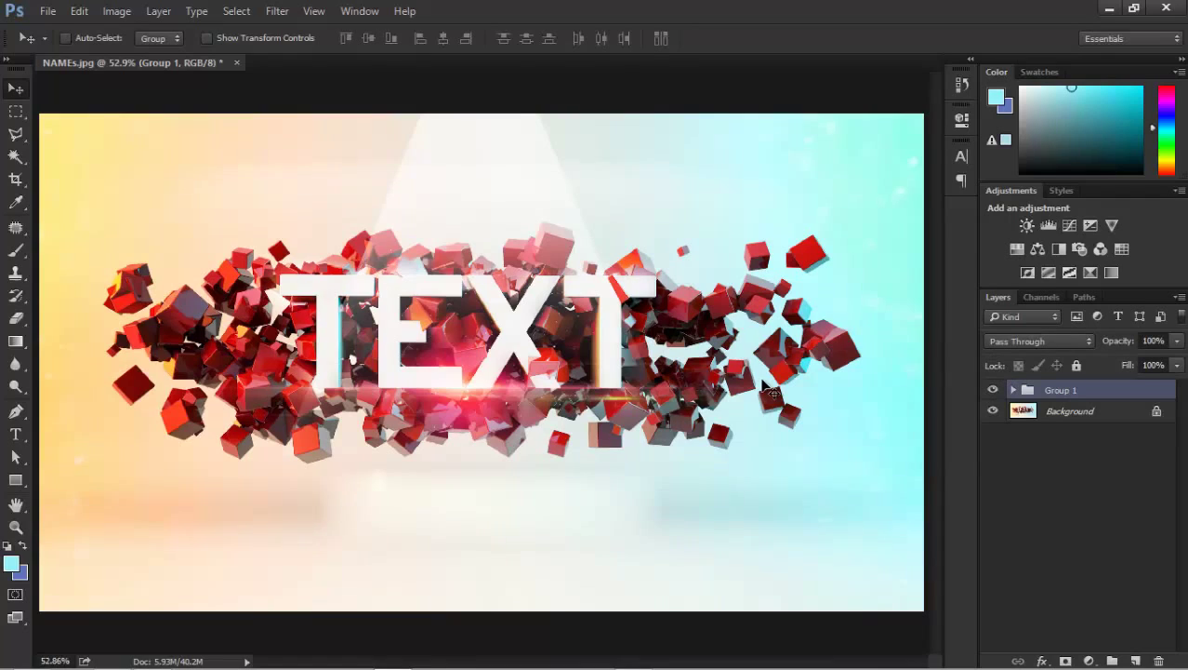